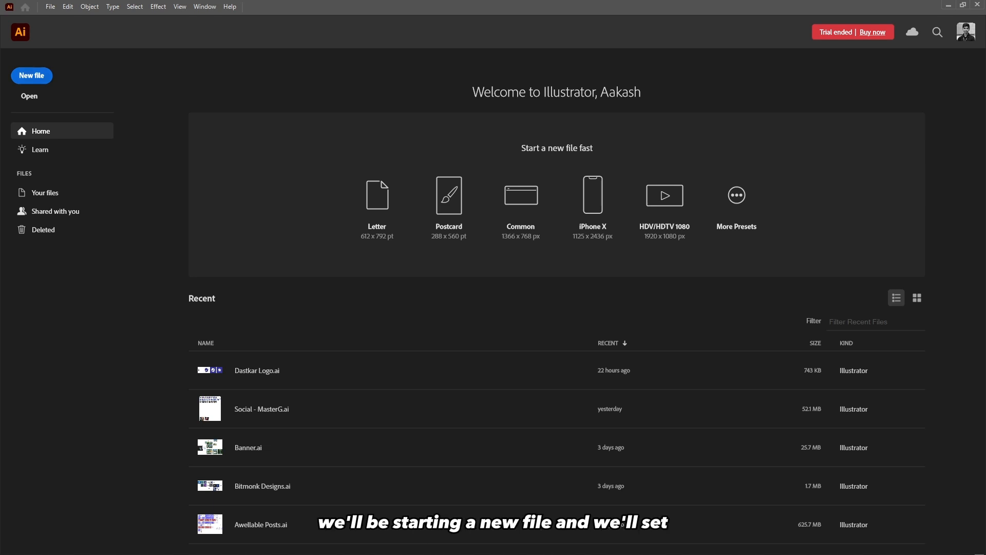
# Open the New Document dialog and enlarge it to reveal the advanced options.
pyautogui.hotkey('ctrl', 'n')
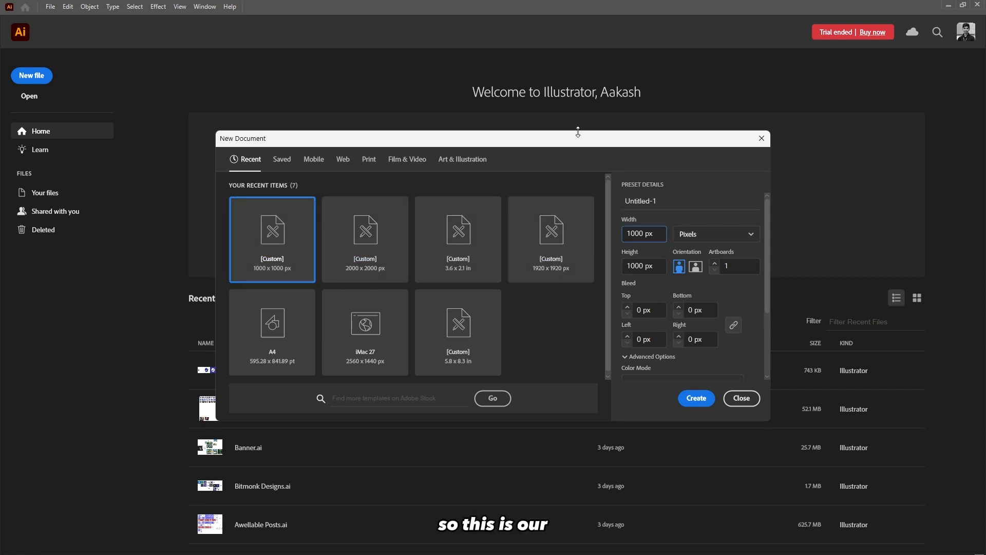
pyautogui.moveTo(576, 129); pyautogui.dragTo(518, 57)
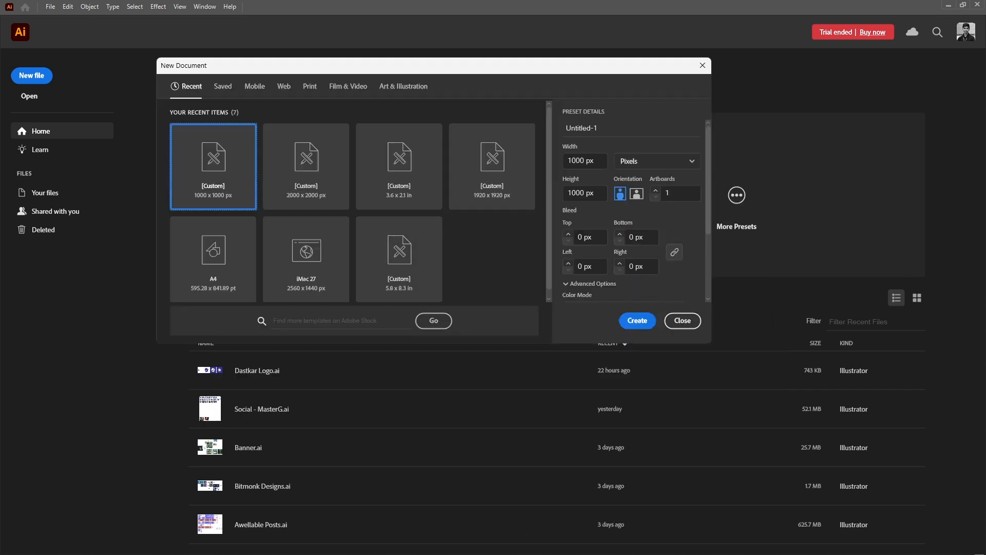
pyautogui.moveTo(711, 343); pyautogui.dragTo(820, 472)
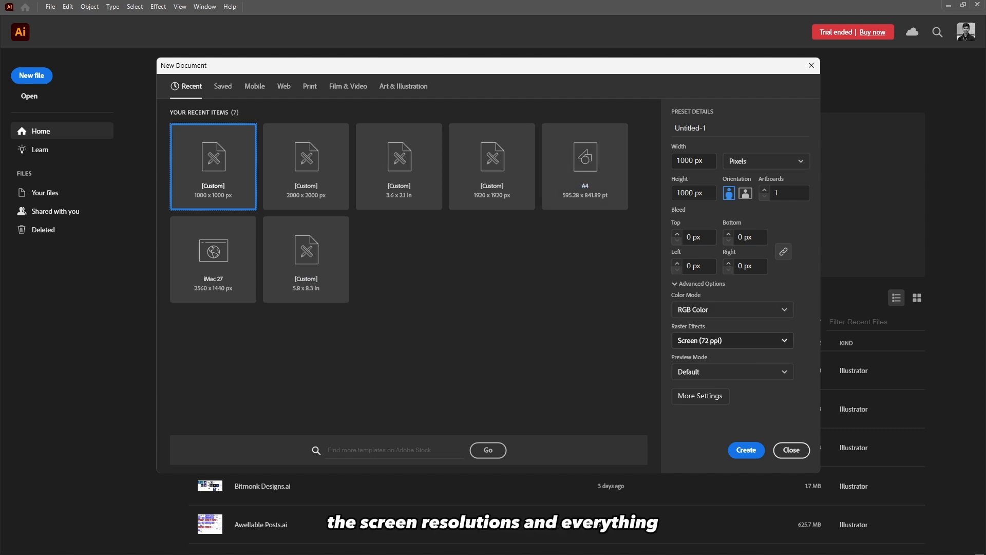
# Name the new document Sketching Trace.
pyautogui.moveTo(710, 128); pyautogui.dragTo(674, 128)
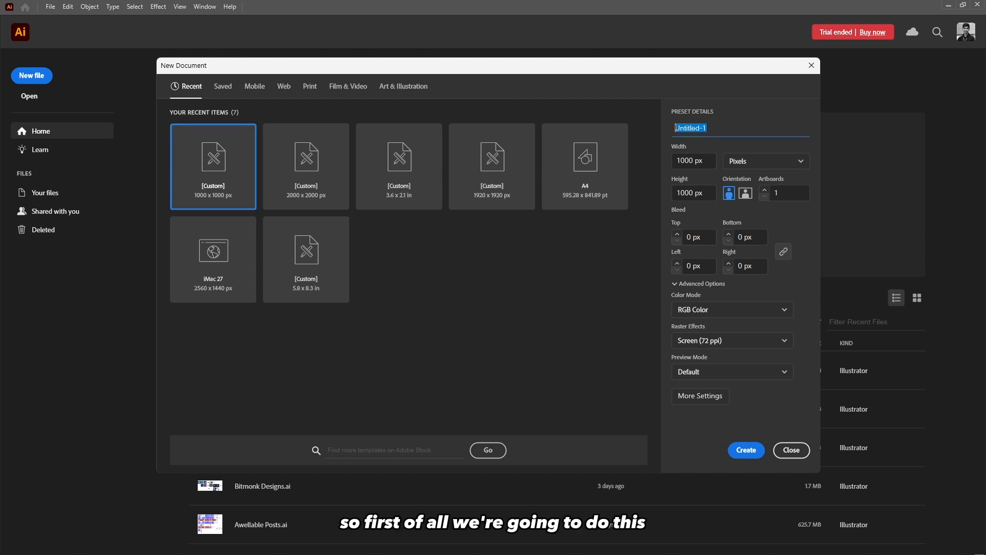
pyautogui.press('BackSpace')
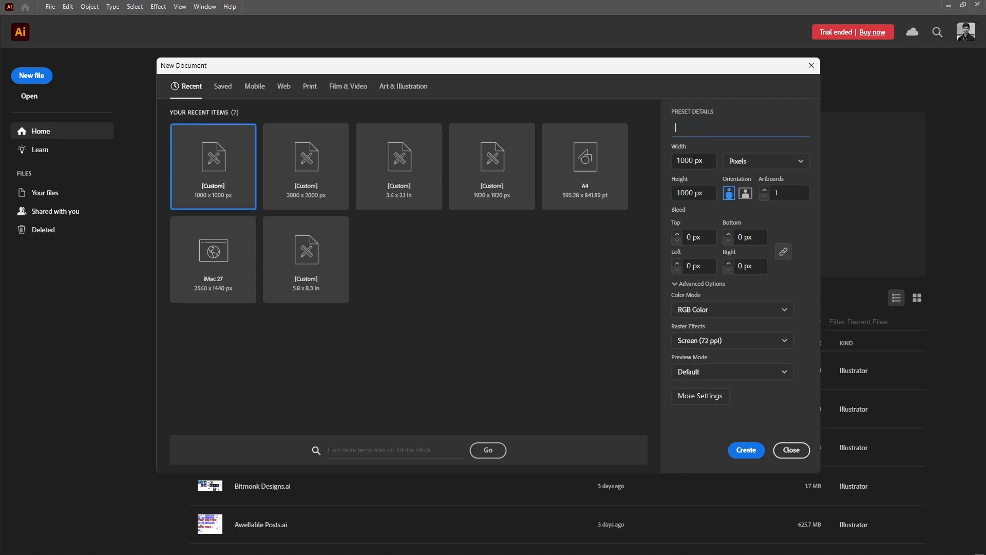
pyautogui.write('Sketchi')
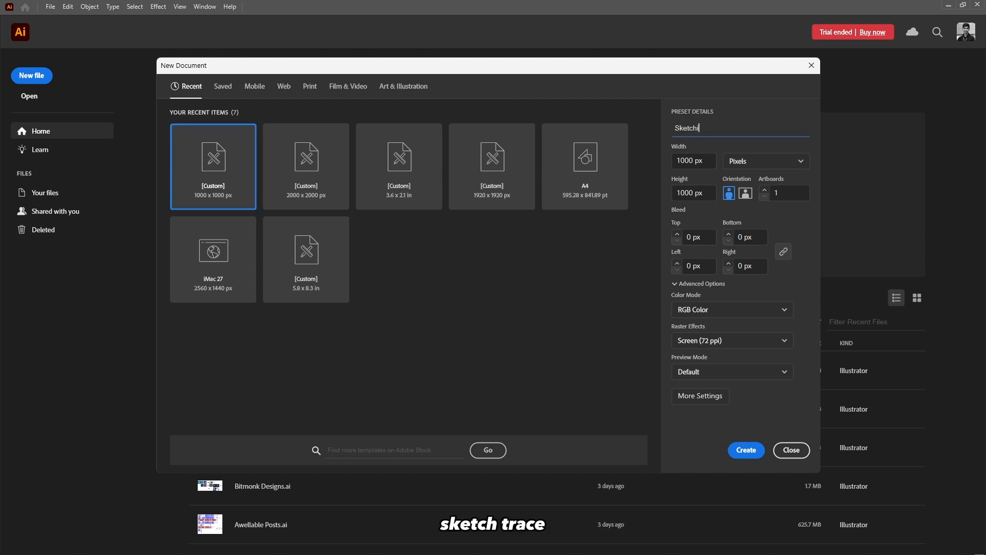
pyautogui.write('ng Trace')
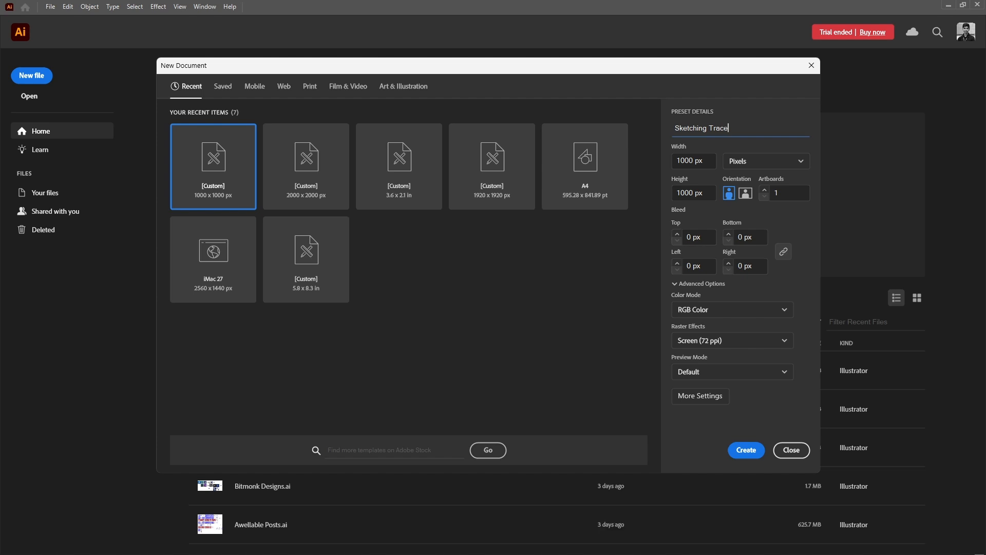
# Set the document width and height to 2000 px.
pyautogui.click(703, 160)
pyautogui.doubleClick(677, 160)
pyautogui.write('2000')
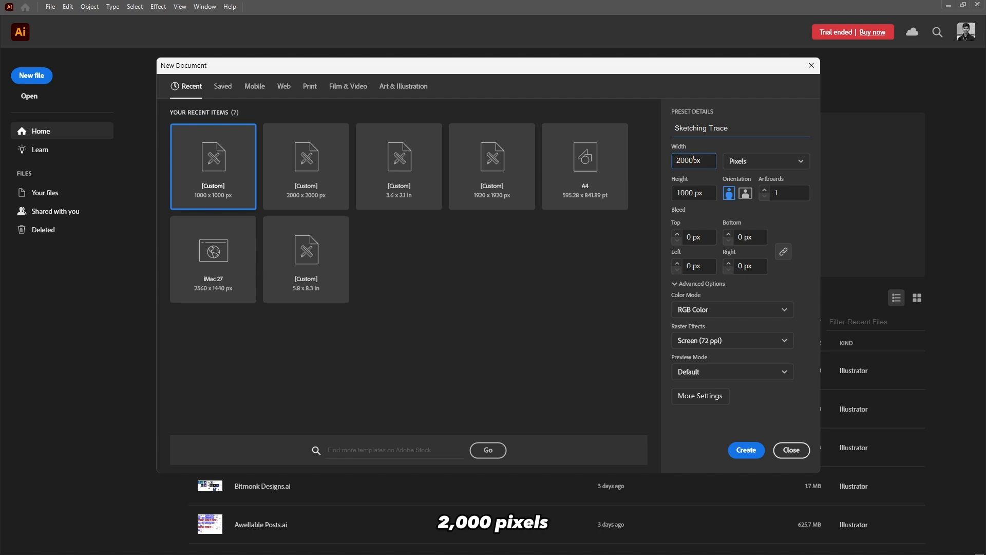
pyautogui.hotkey('ctrl', 'a')
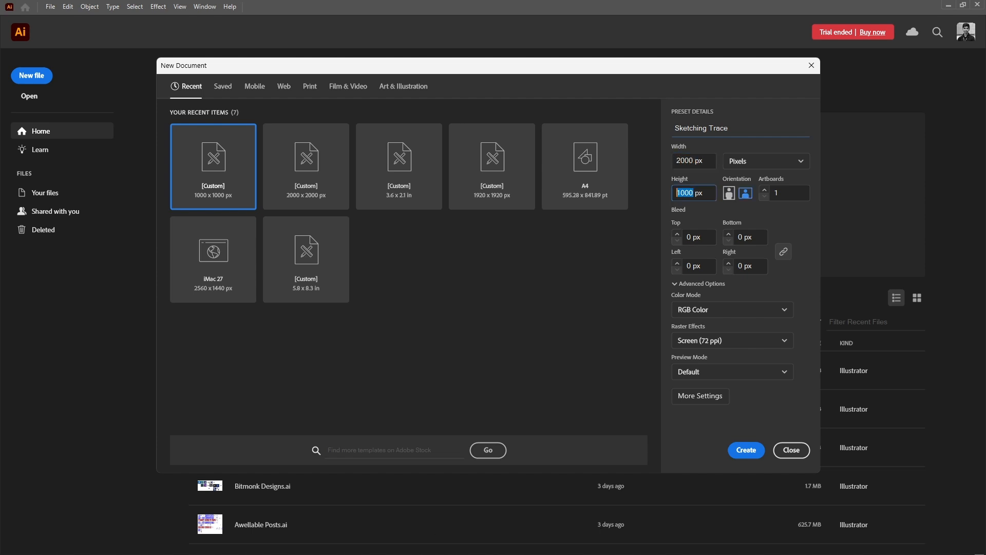
pyautogui.write('2000')
pyautogui.click(779, 193)
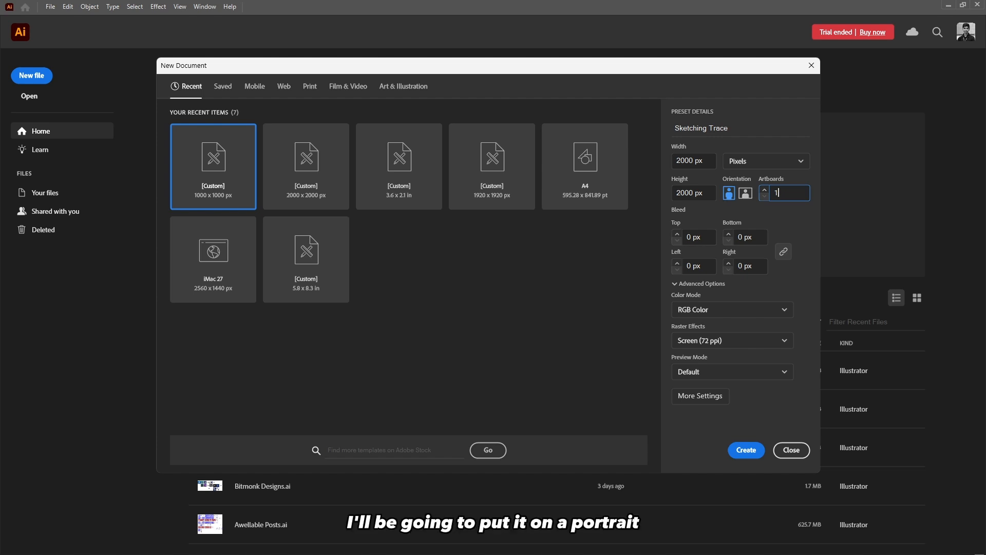
# Examine the unit, color mode and raster effects options, keeping Pixels and RGB Color.
pyautogui.click(766, 161)
pyautogui.click(742, 180)
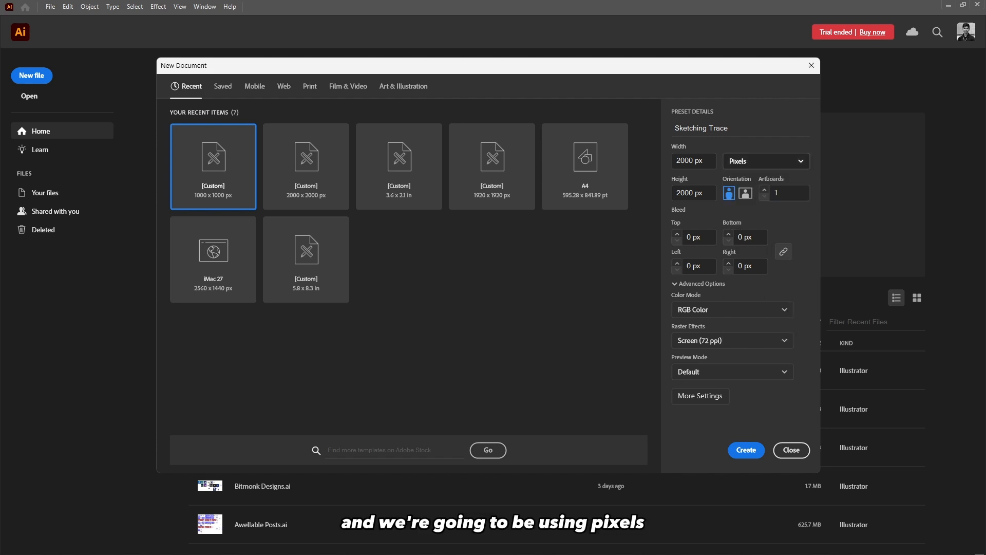
pyautogui.click(766, 161)
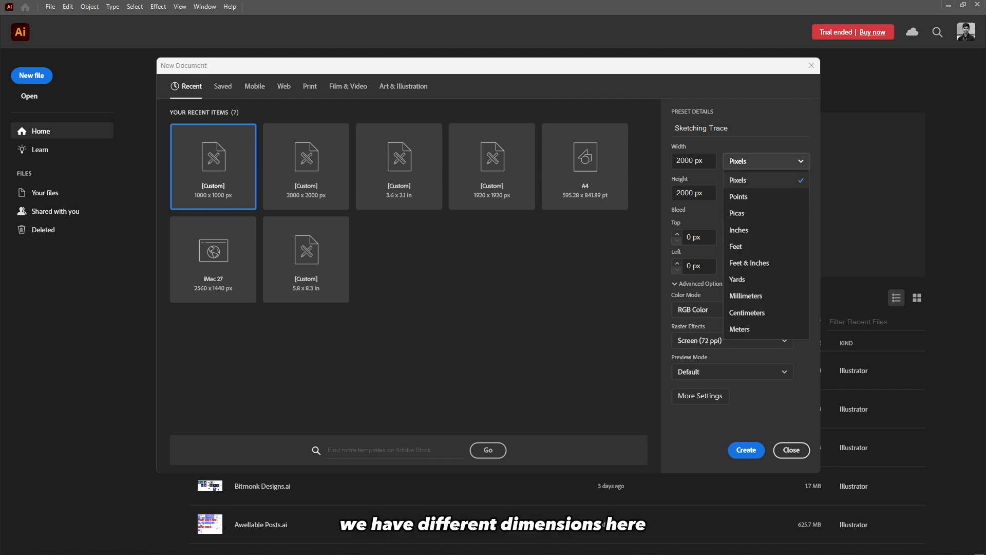
pyautogui.click(740, 180)
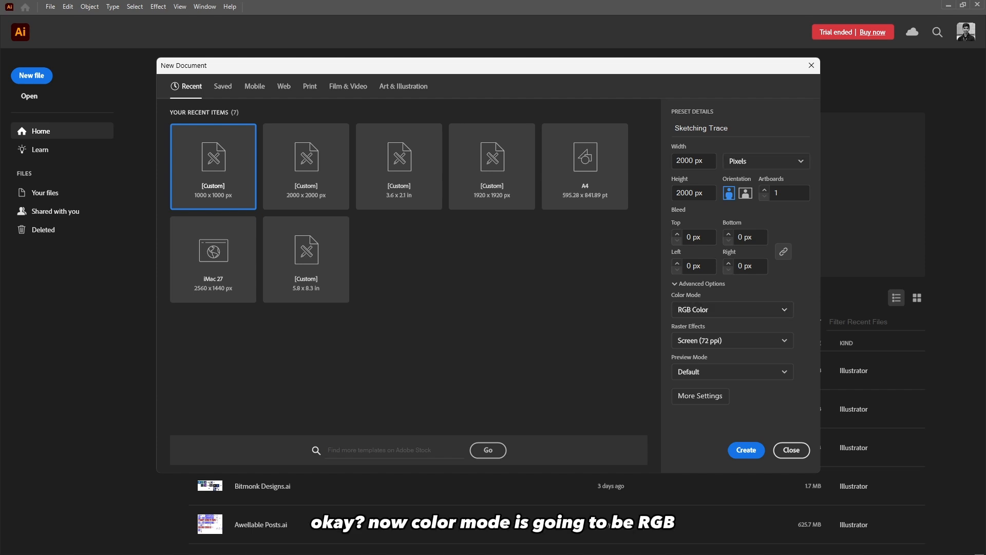
pyautogui.click(731, 309)
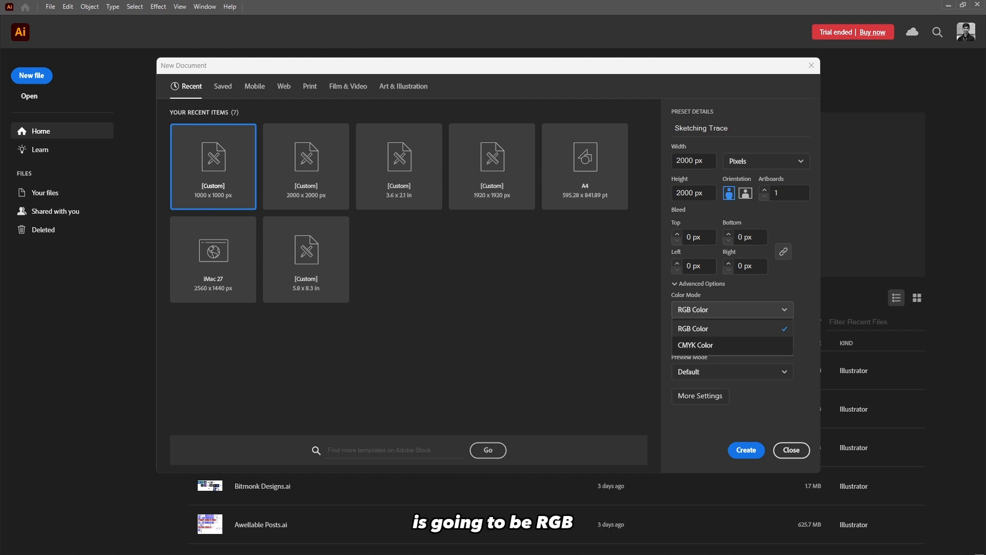
pyautogui.click(733, 310)
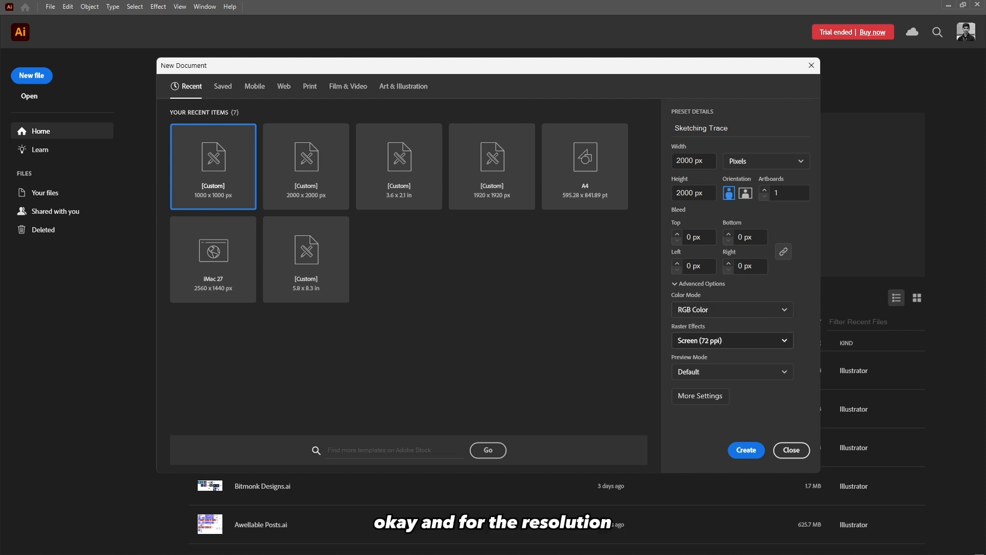
pyautogui.click(733, 341)
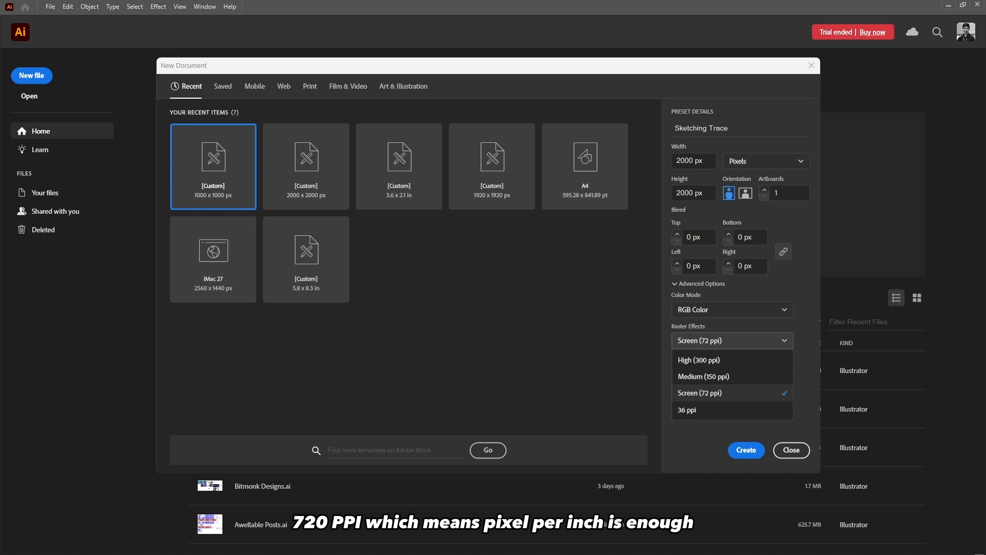
pyautogui.click(732, 310)
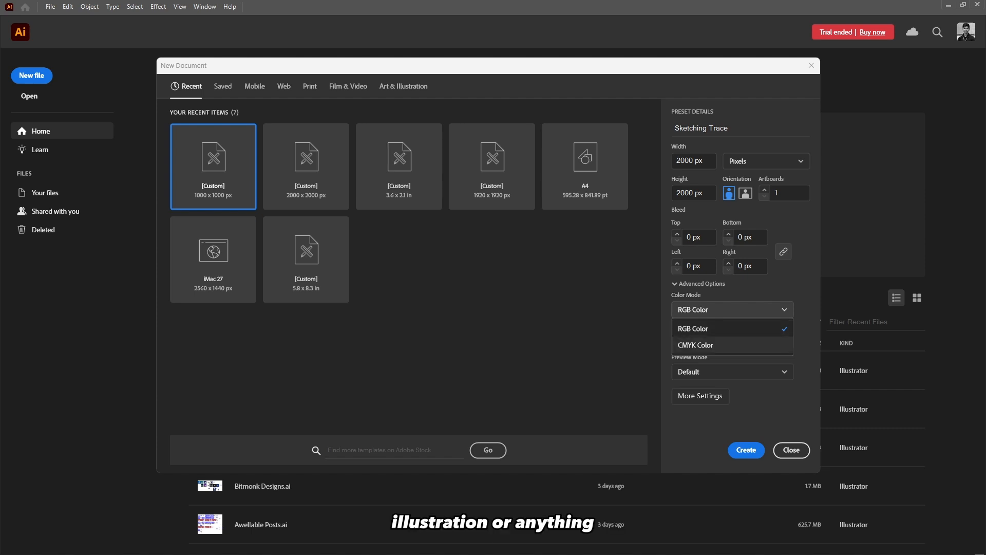
pyautogui.click(732, 309)
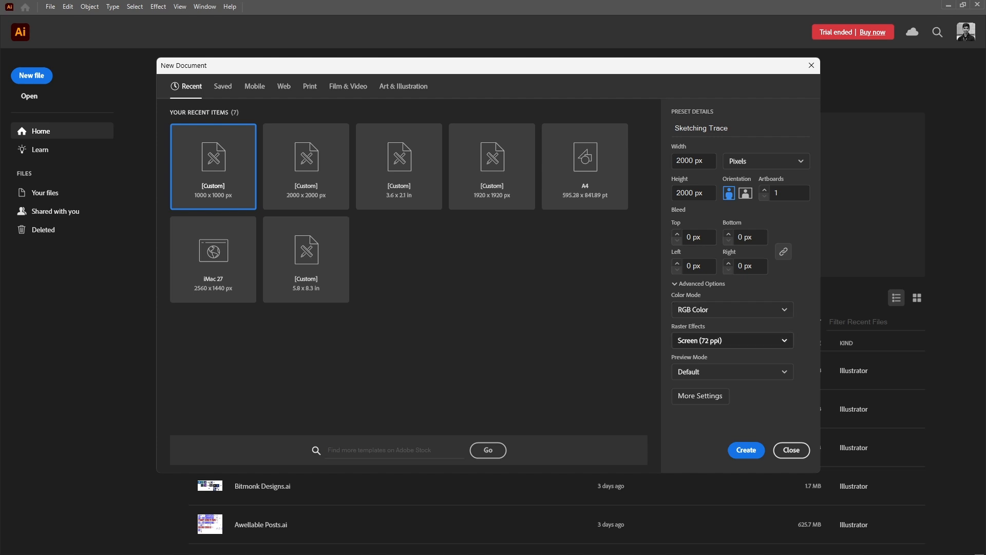
# Set the raster effects resolution to High (300 ppi).
pyautogui.click(733, 340)
pyautogui.click(699, 360)
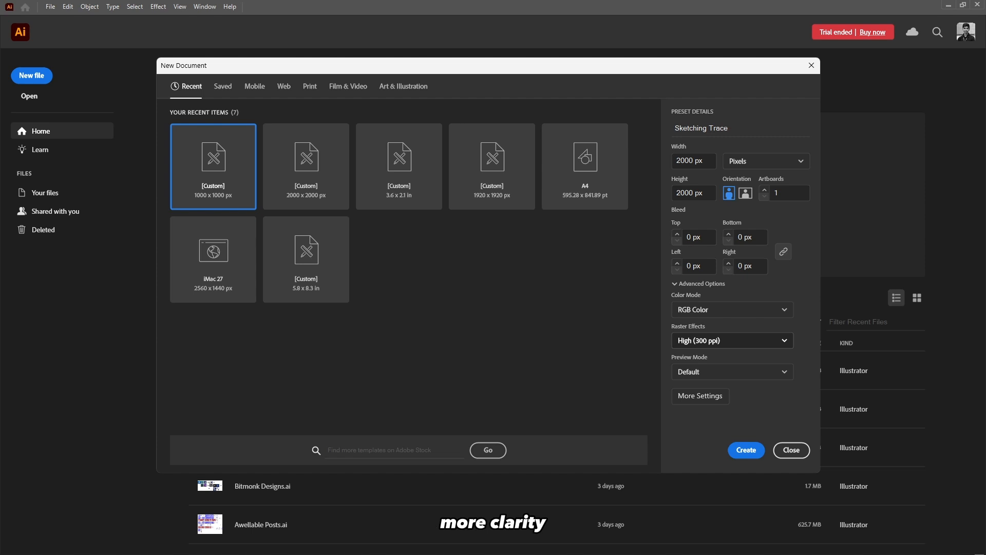
pyautogui.click(732, 341)
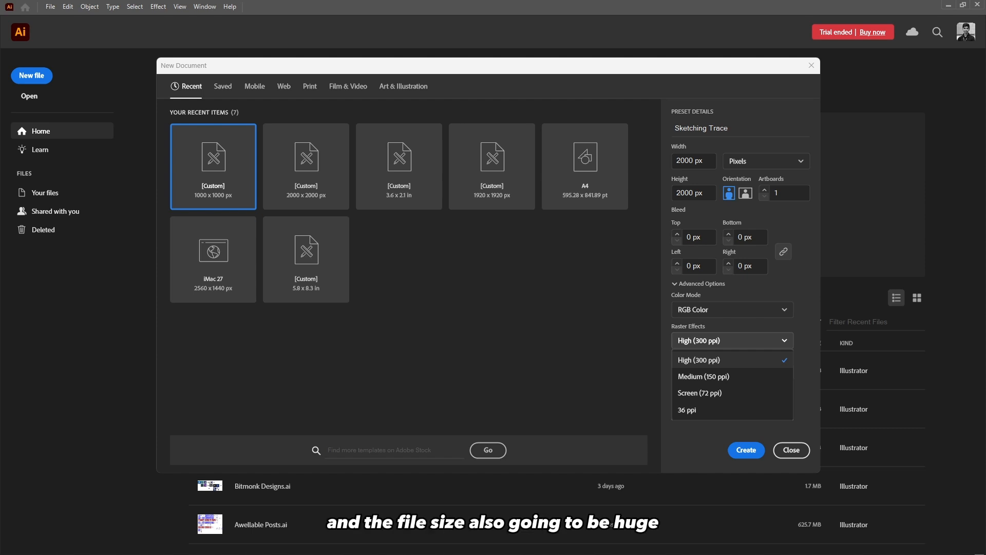
pyautogui.click(732, 340)
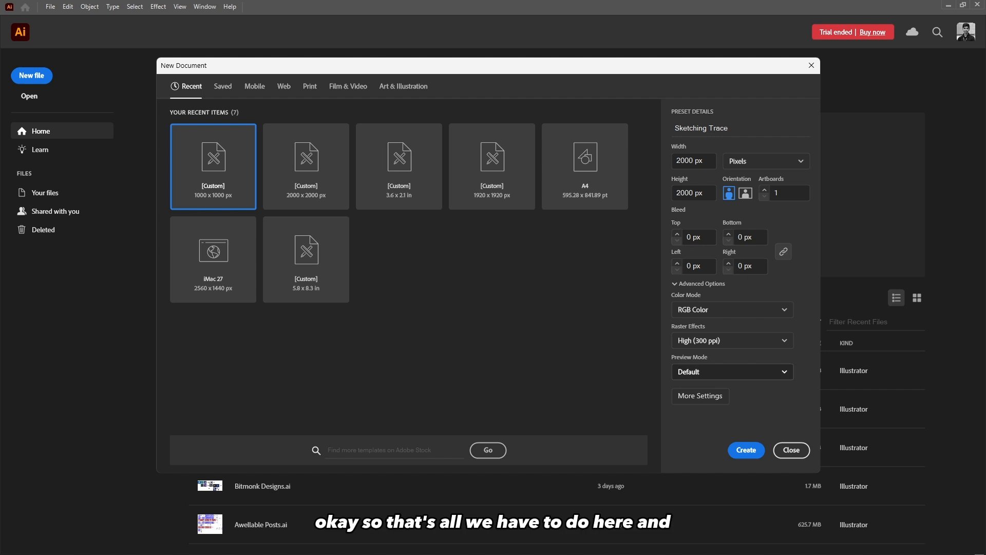
pyautogui.click(733, 372)
pyautogui.click(732, 371)
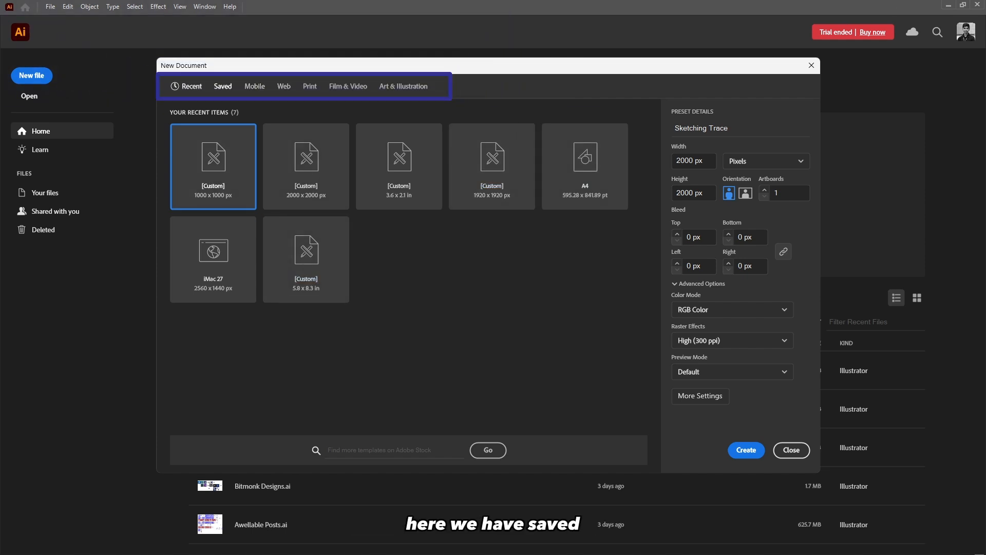
# Browse the Saved, Mobile, Web and Print document preset categories.
pyautogui.click(223, 87)
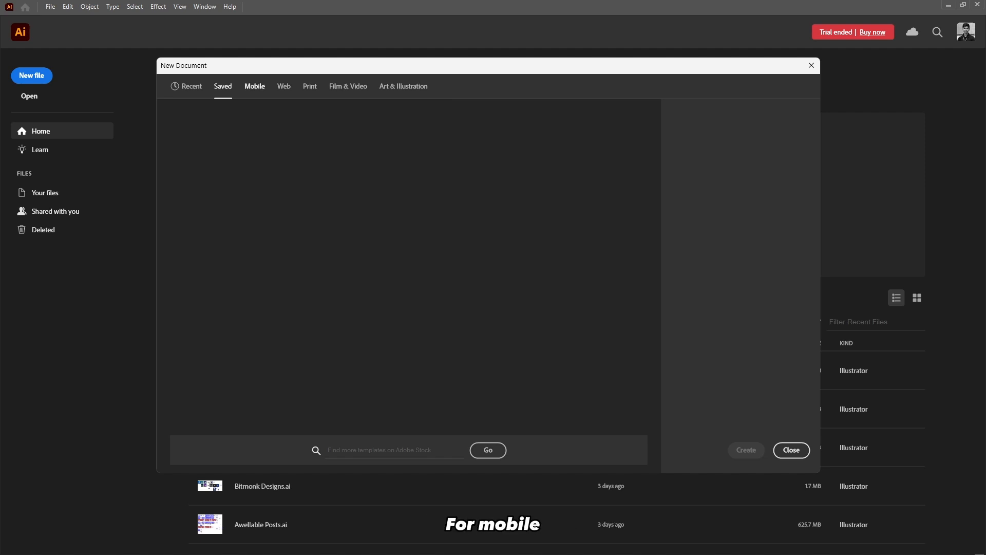
pyautogui.click(255, 86)
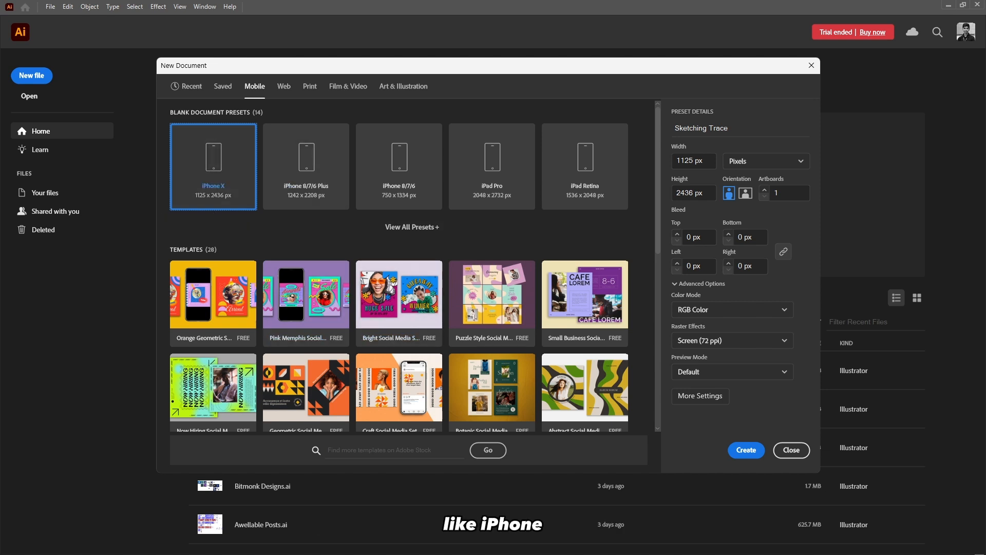
pyautogui.click(284, 86)
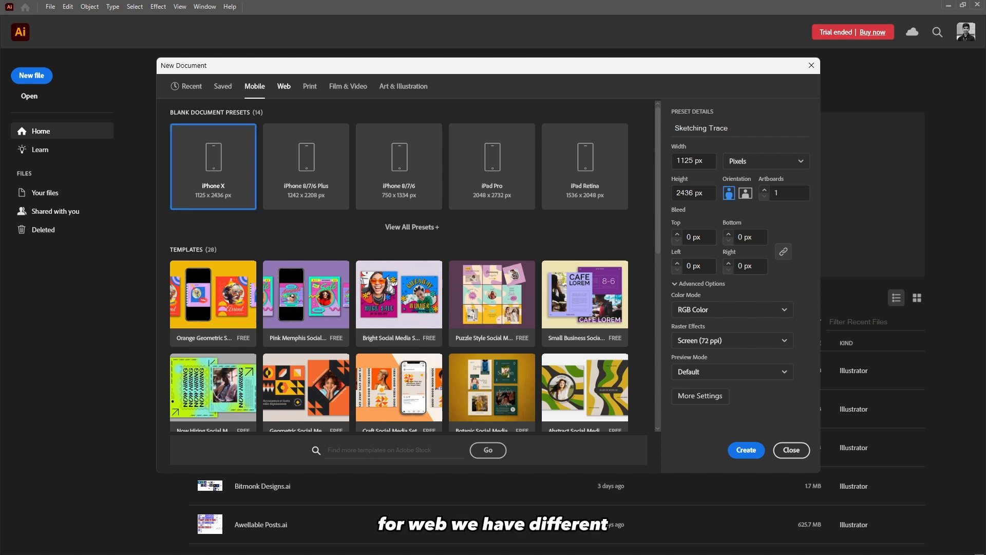
pyautogui.click(213, 166)
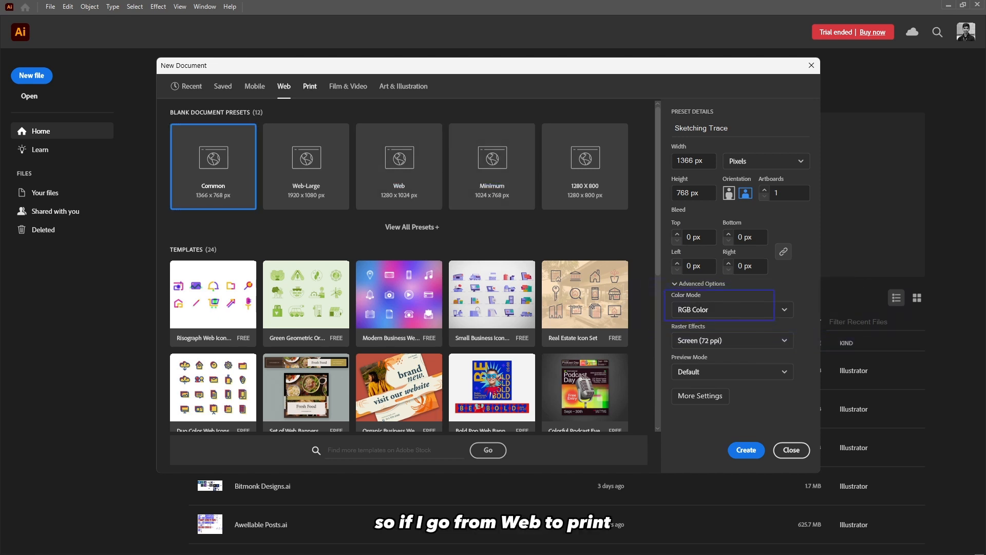
pyautogui.click(310, 86)
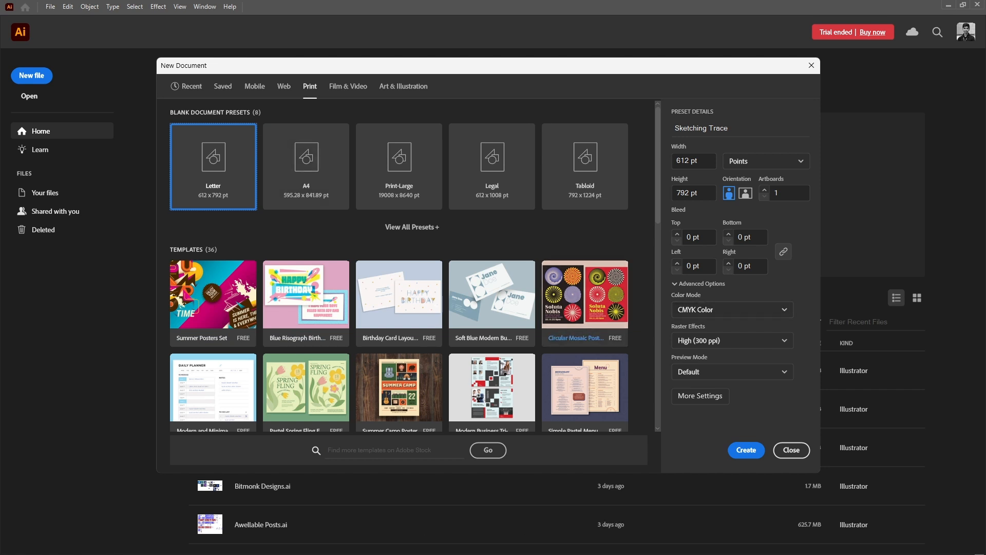
pyautogui.click(284, 87)
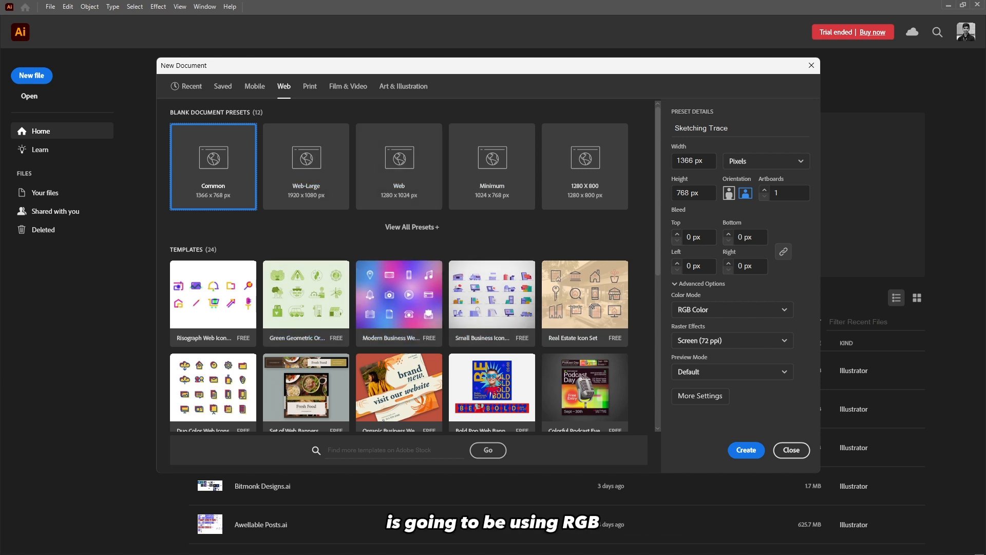
pyautogui.click(310, 86)
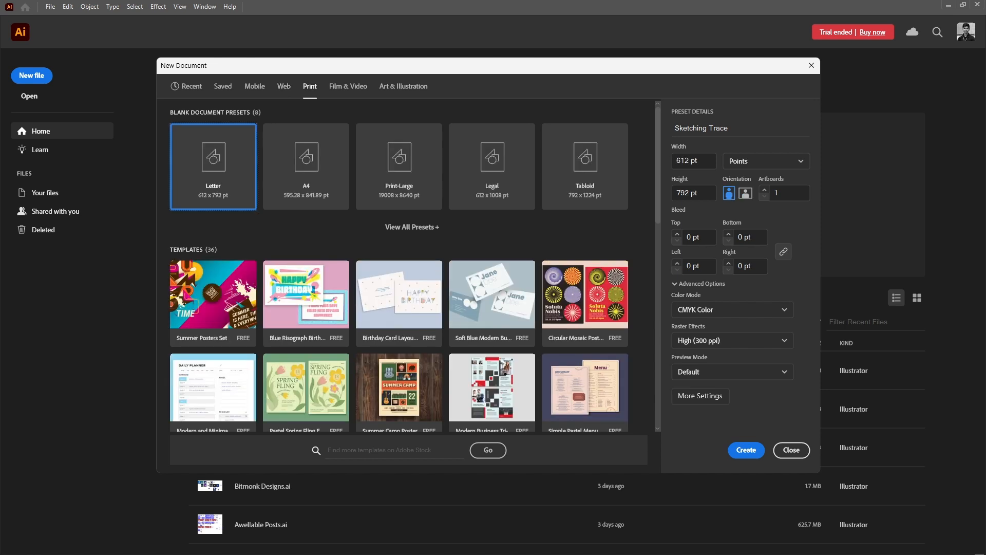
# Browse the Film & Video and Art & Illustration presets, then return to the Recent presets.
pyautogui.click(348, 86)
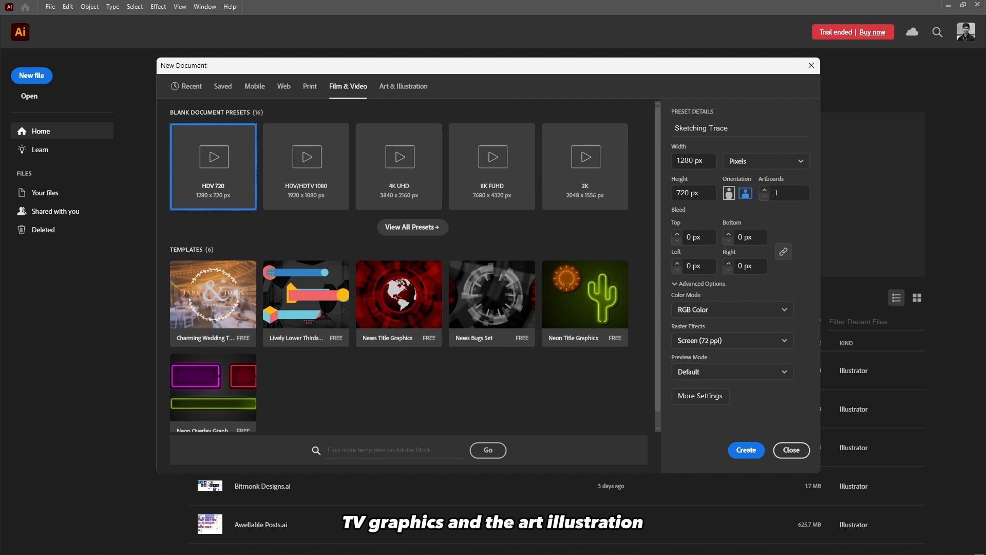
pyautogui.click(404, 87)
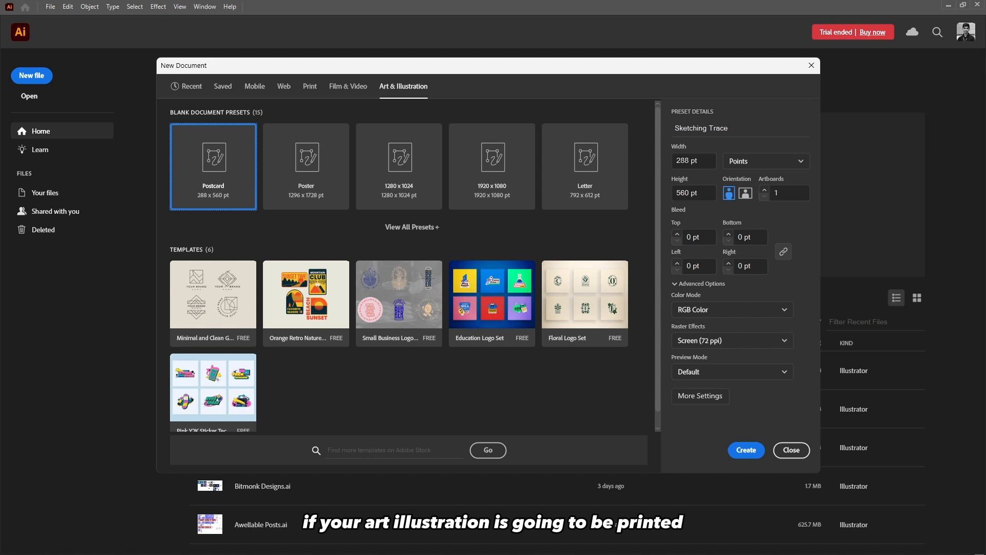
pyautogui.click(732, 310)
pyautogui.click(732, 309)
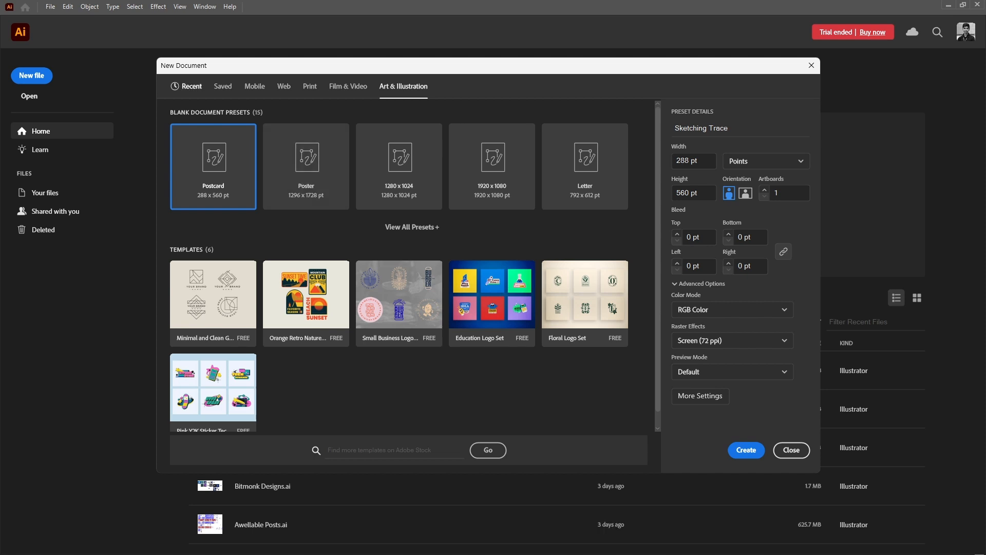
pyautogui.click(188, 86)
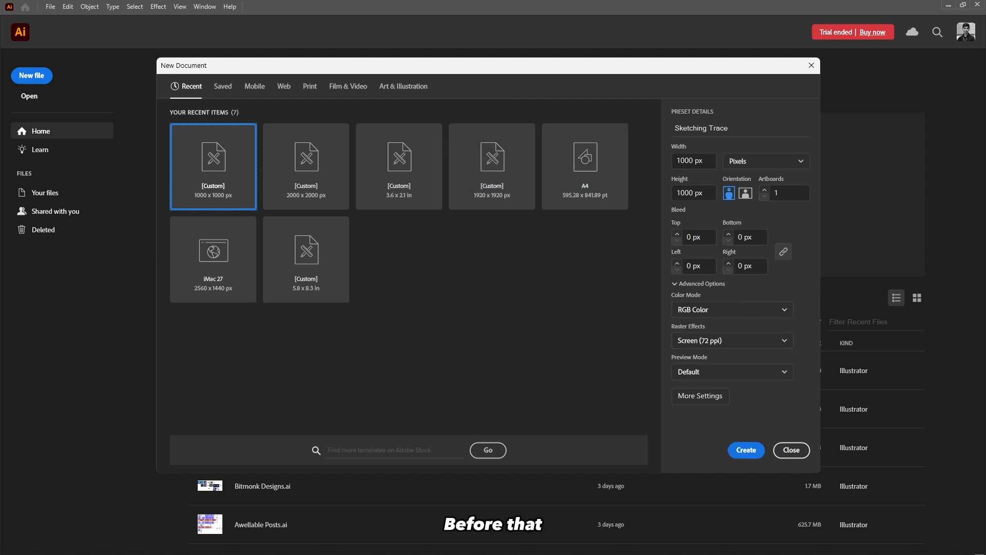
# Set the width and height to 2000 px and create the document.
pyautogui.click(681, 161)
pyautogui.press('BackSpace')
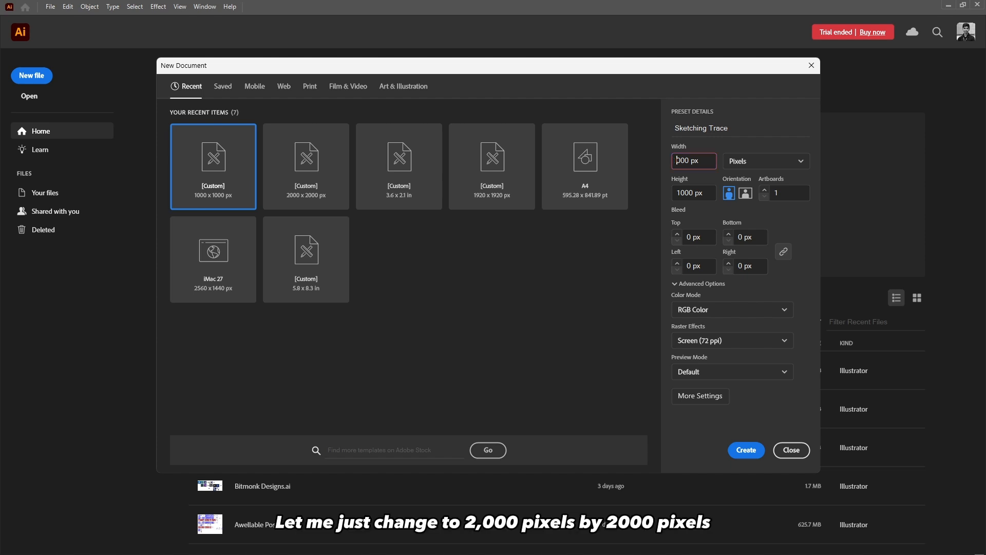
pyautogui.write('2')
pyautogui.click(679, 192)
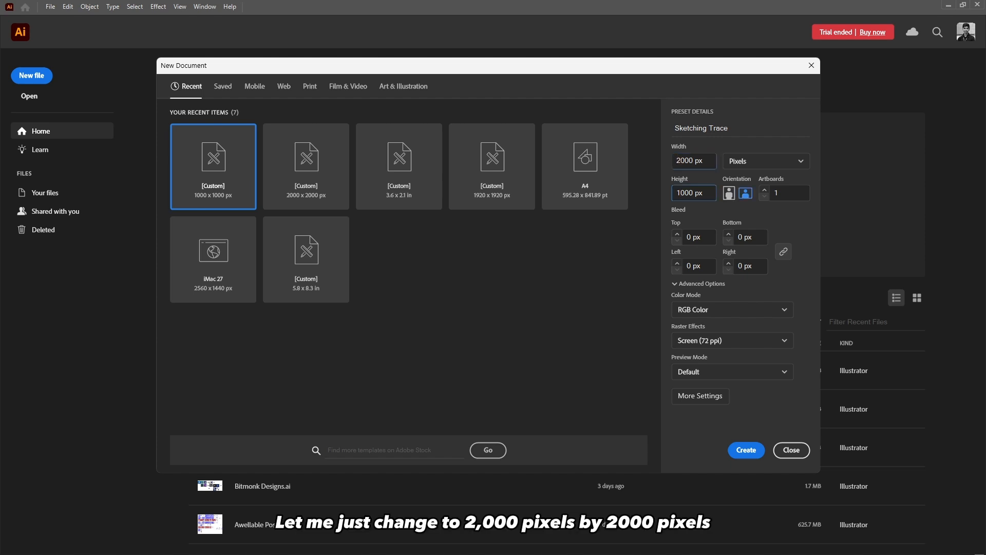
pyautogui.press('BackSpace')
pyautogui.write('2')
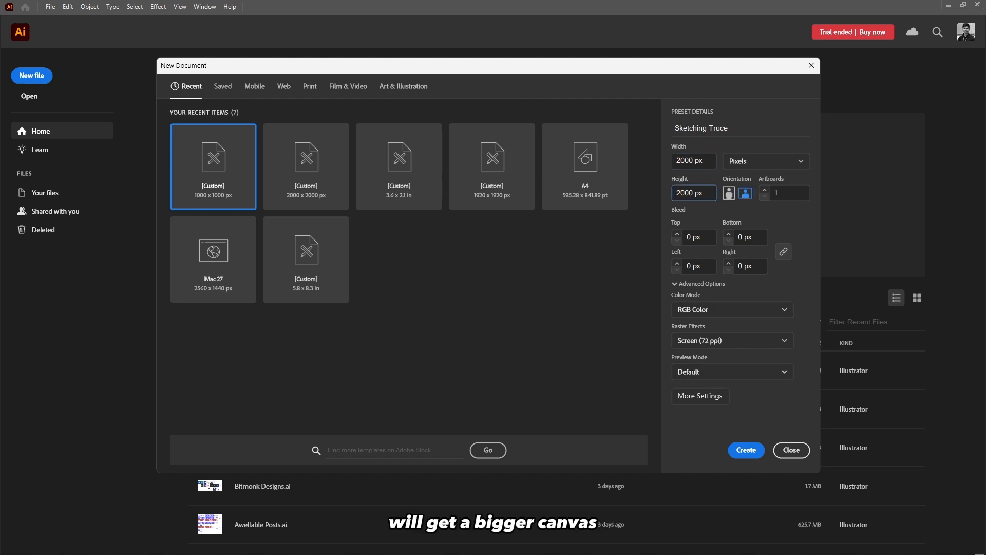
pyautogui.click(745, 450)
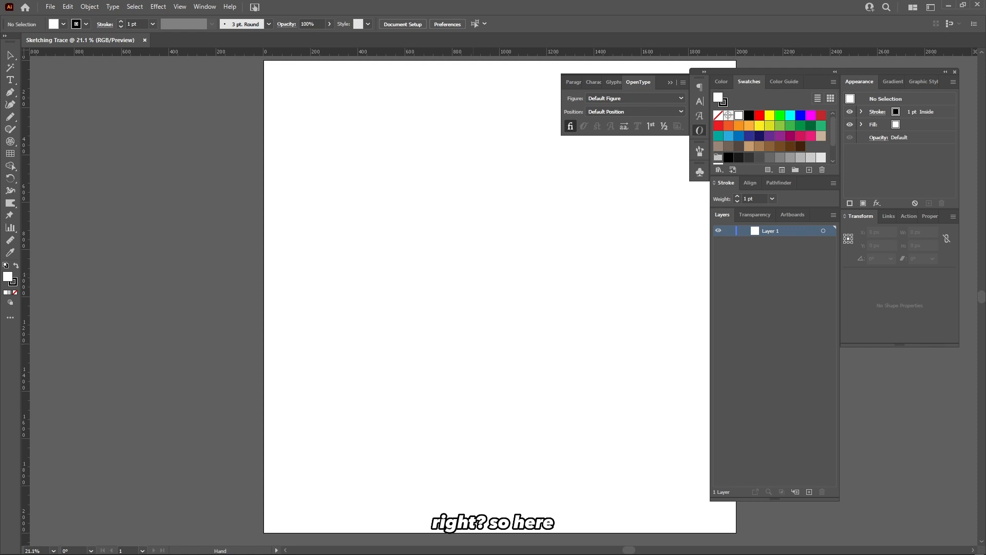
# Close the floating Paragraph, Character and OpenType panel group.
pyautogui.hotkey('ctrl', 'n')
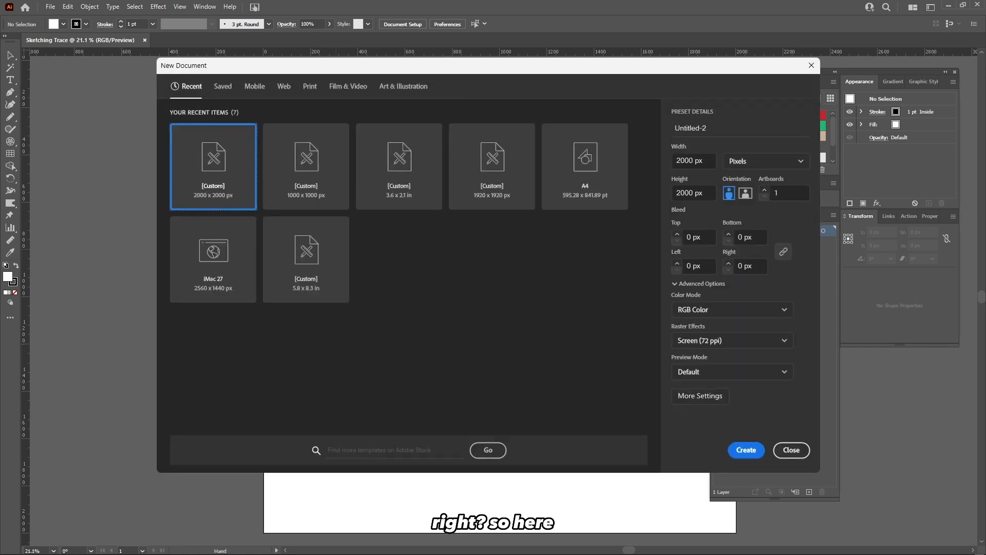
pyautogui.click(811, 65)
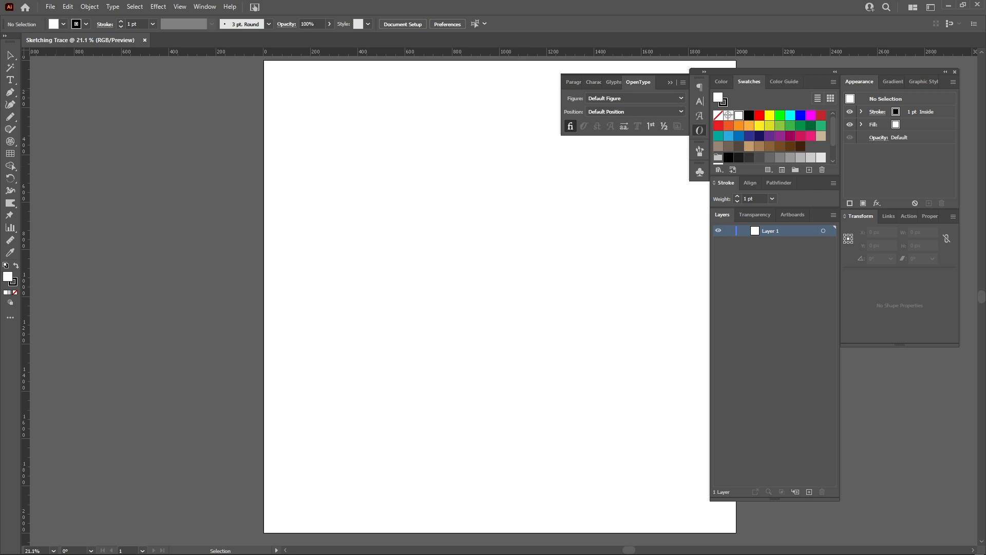
pyautogui.click(699, 131)
pyautogui.moveTo(521, 154); pyautogui.dragTo(418, 181)
pyautogui.moveTo(495, 174); pyautogui.dragTo(463, 186)
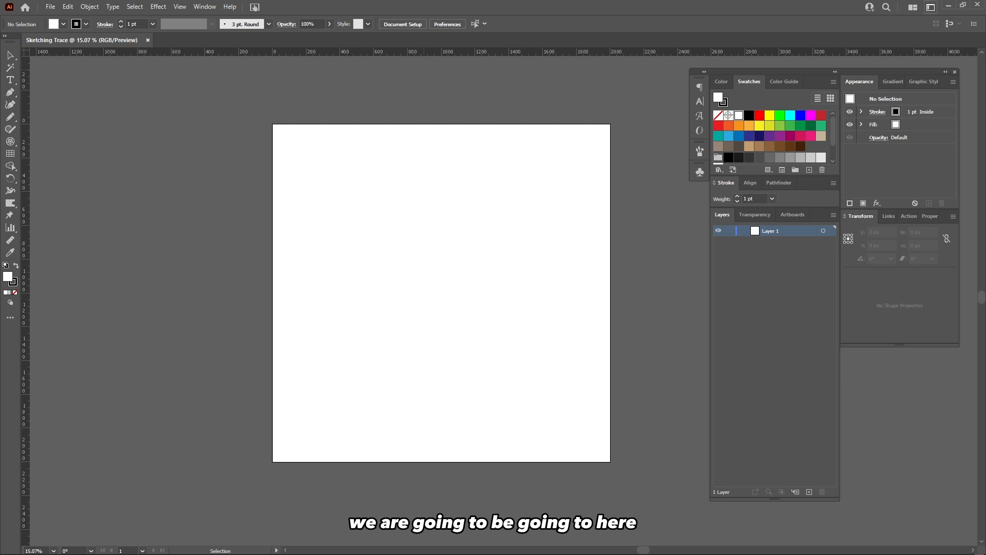
# Switch the workspace to Essentials Classic.
pyautogui.click(930, 7)
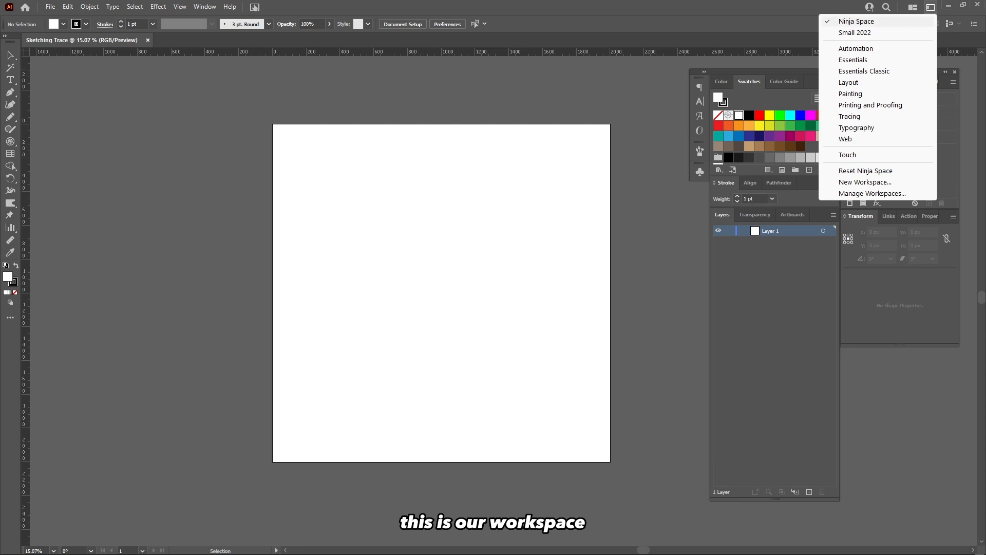
pyautogui.click(930, 6)
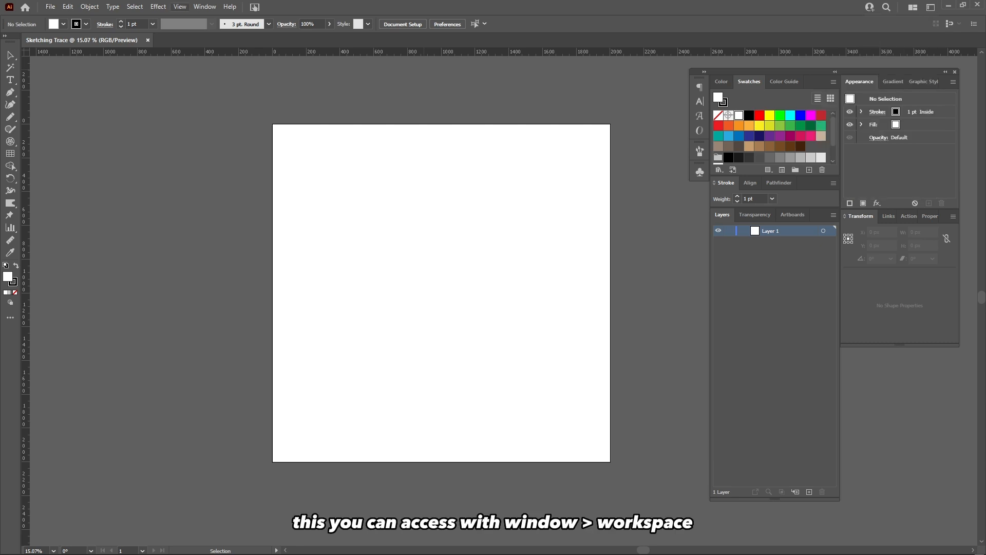
pyautogui.click(204, 7)
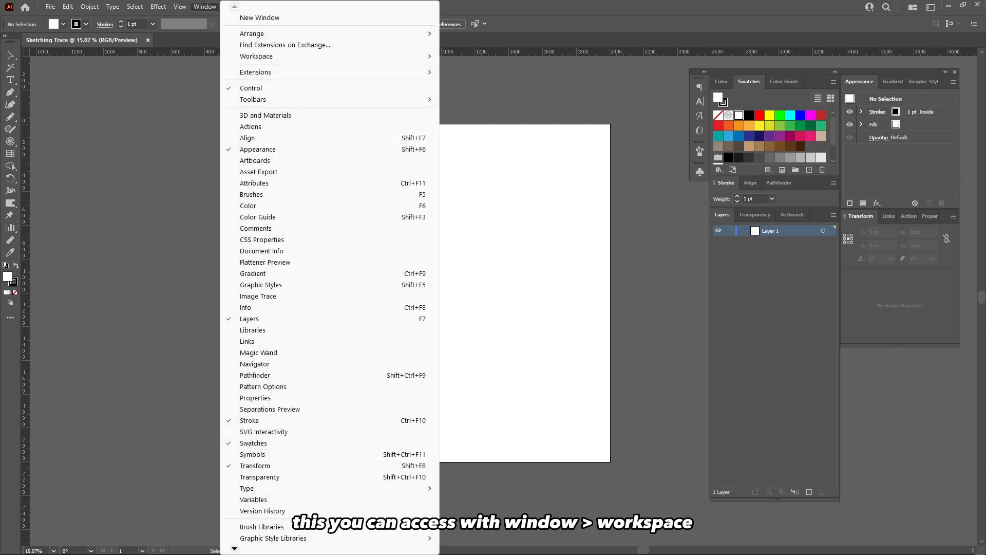
pyautogui.moveTo(256, 56)
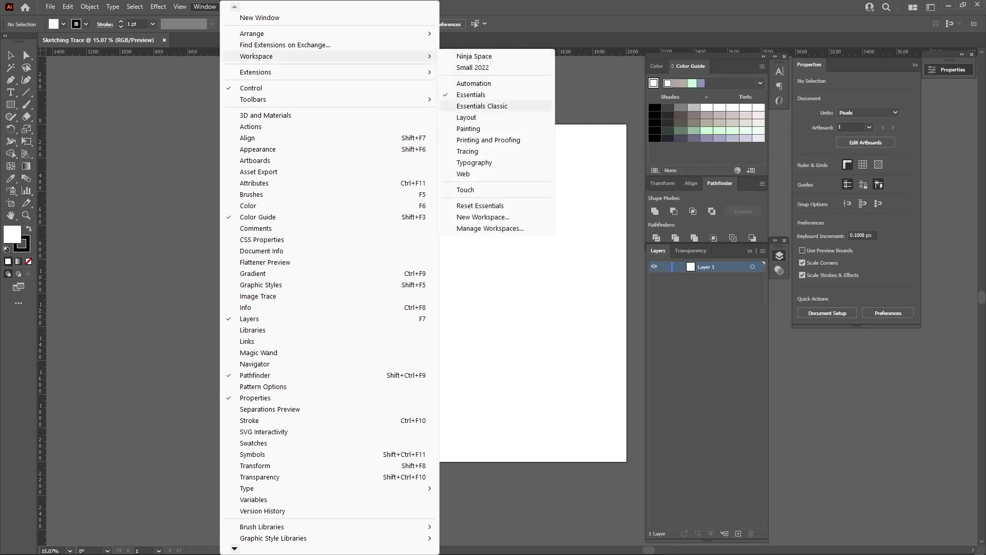
pyautogui.click(481, 106)
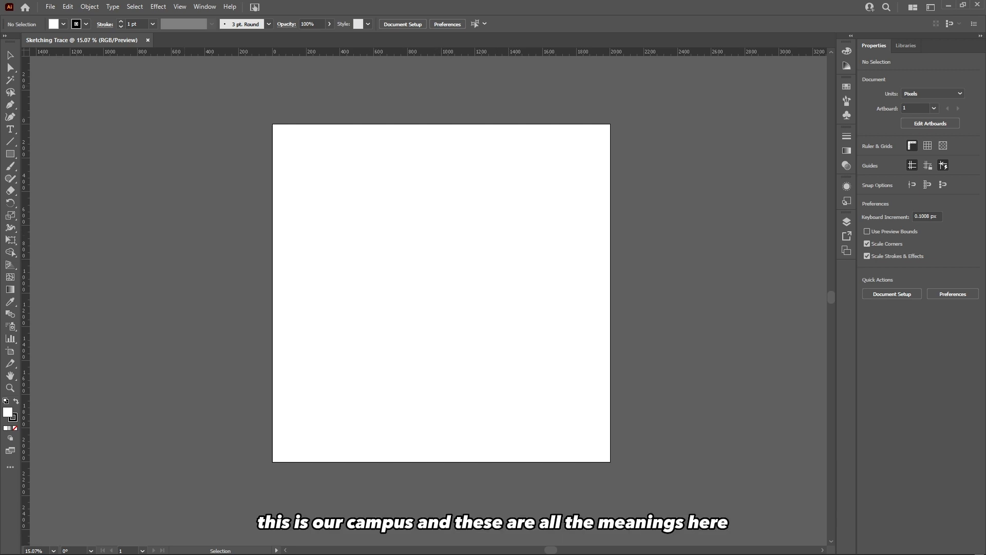
pyautogui.click(50, 7)
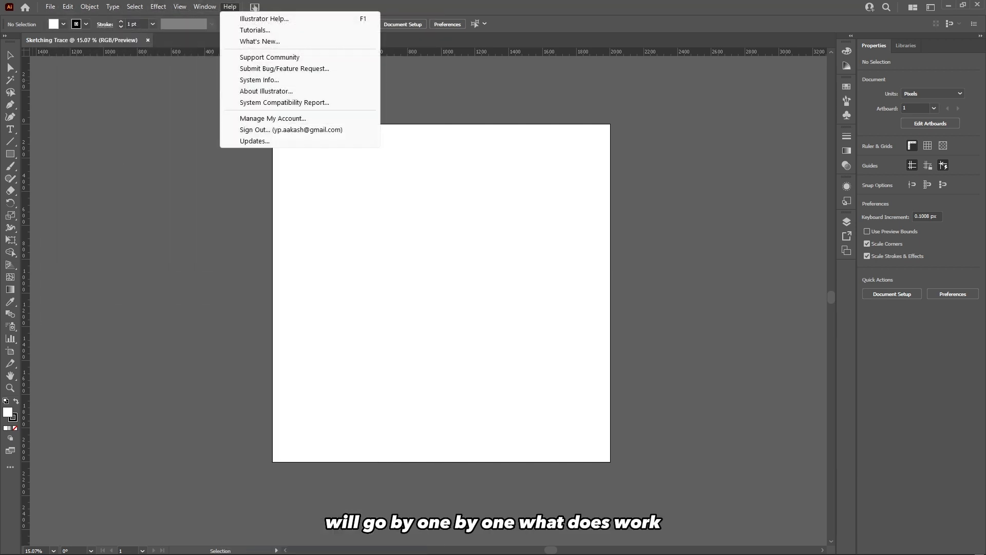
pyautogui.click(230, 7)
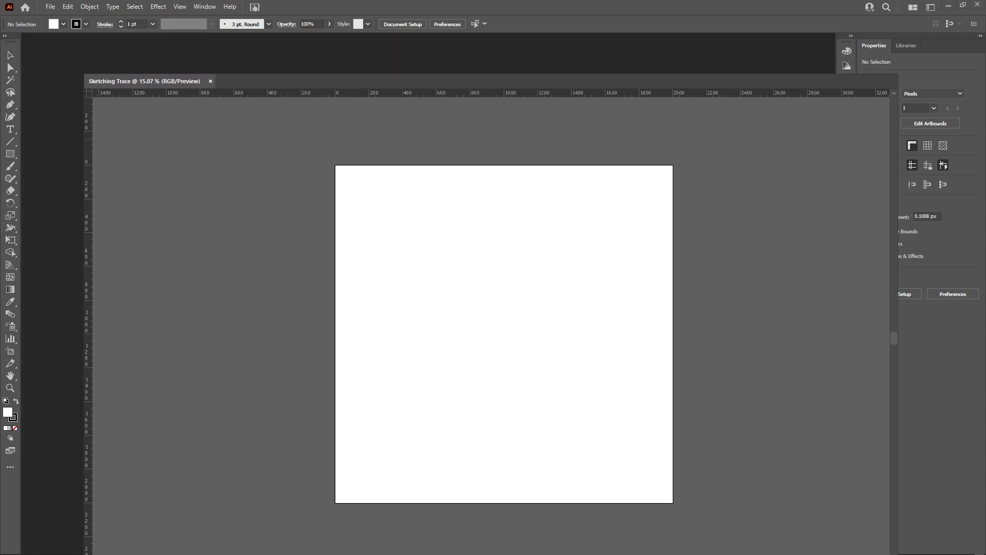
pyautogui.moveTo(128, 58)
pyautogui.mouseDown()
pyautogui.moveTo(208, 96)
pyautogui.moveTo(116, 67)
pyautogui.moveTo(88, 38)
pyautogui.mouseUp()
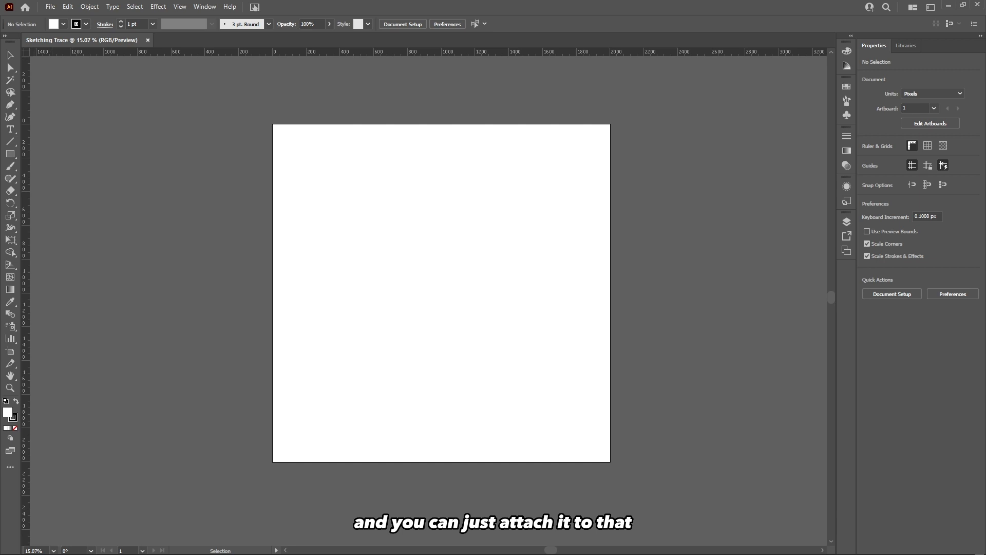
pyautogui.moveTo(10, 47)
pyautogui.mouseDown()
pyautogui.moveTo(68, 93)
pyautogui.moveTo(102, 102)
pyautogui.moveTo(10, 66)
pyautogui.moveTo(57, 63)
pyautogui.moveTo(11, 55)
pyautogui.moveTo(4, 66)
pyautogui.moveTo(4, 51)
pyautogui.mouseUp()
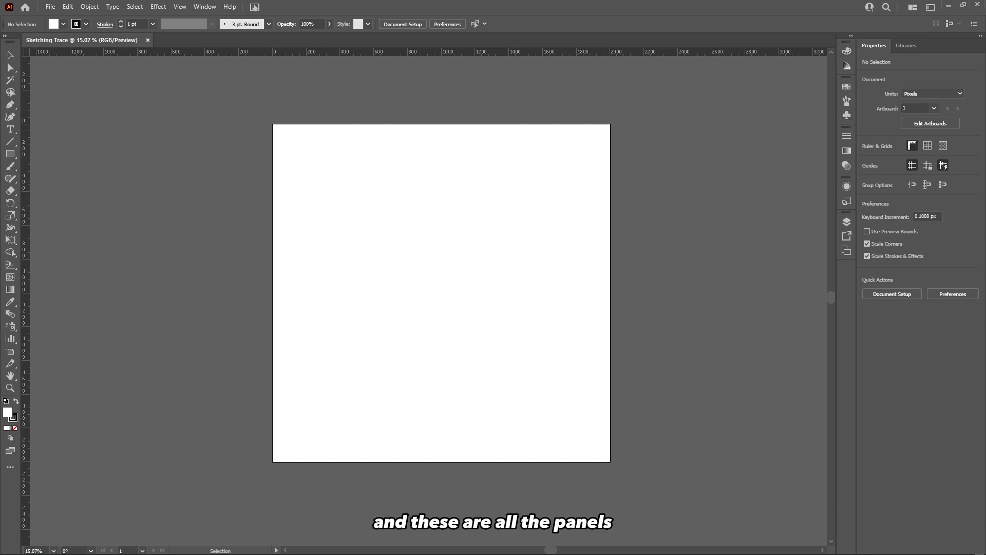
# Move the Libraries tab ahead of Properties and open the Libraries panel.
pyautogui.moveTo(873, 45)
pyautogui.mouseDown()
pyautogui.moveTo(776, 100)
pyautogui.moveTo(699, 100)
pyautogui.moveTo(875, 45)
pyautogui.mouseUp()
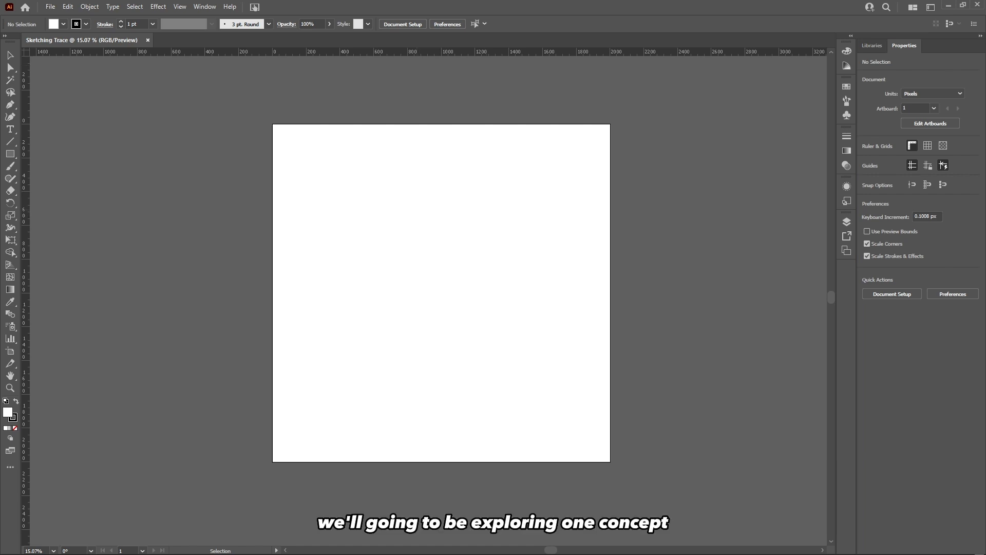
pyautogui.press('space')
pyautogui.moveTo(404, 292); pyautogui.dragTo(420, 268)
pyautogui.hotkey('ctrl', 'space')
pyautogui.moveTo(416, 228); pyautogui.dragTo(402, 262)
pyautogui.press('space')
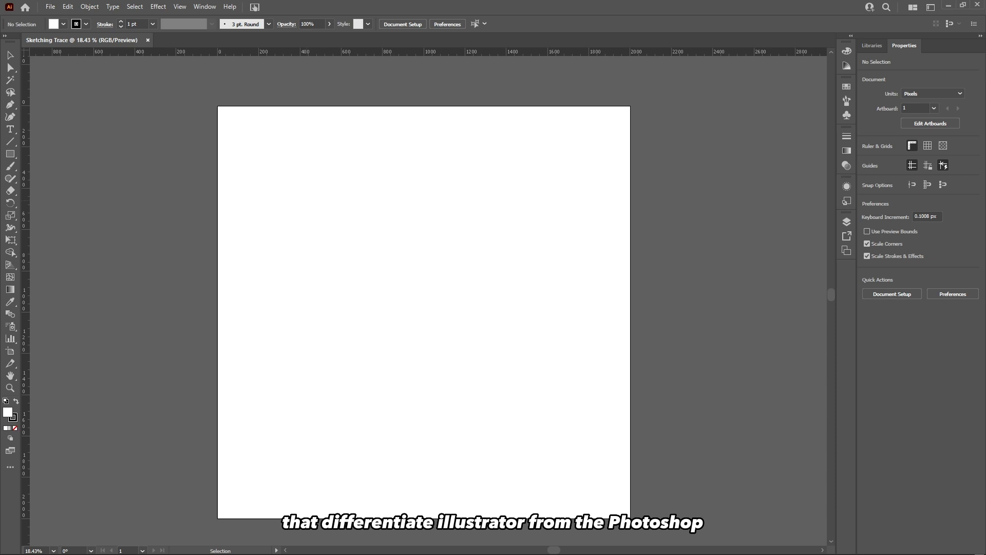
pyautogui.click(871, 45)
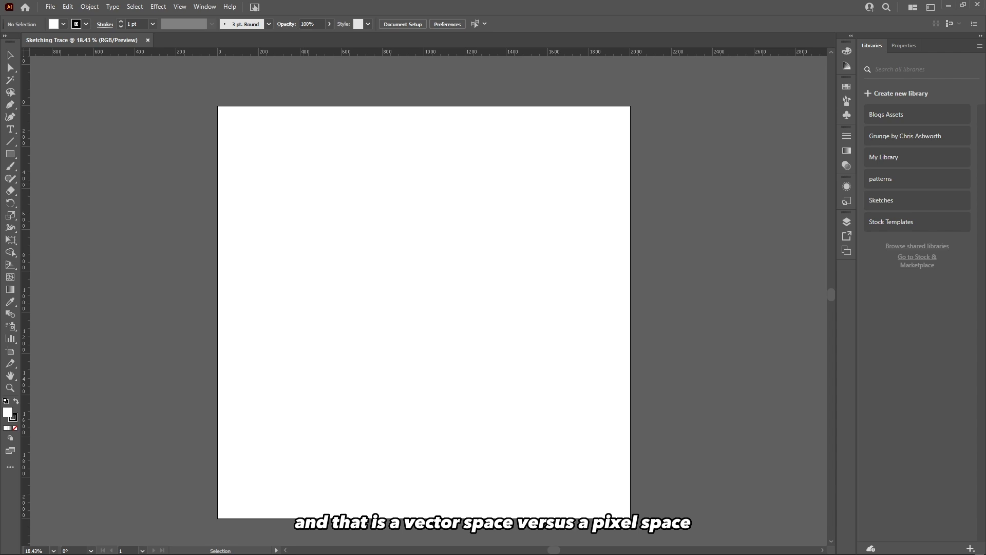
# Draw an ellipse with the Ellipse tool on the artboard's left side.
pyautogui.press('space')
pyautogui.moveTo(424, 313); pyautogui.dragTo(422, 306)
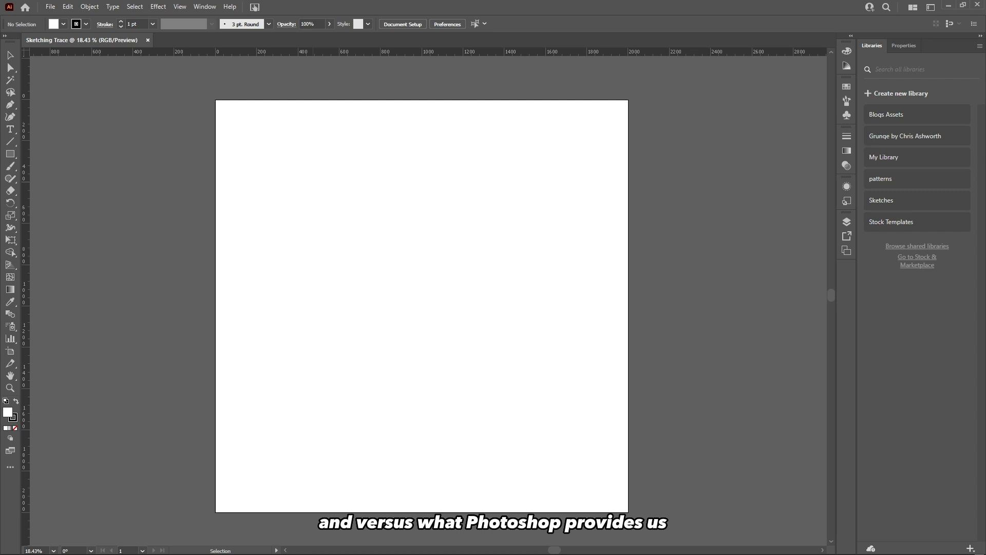
pyautogui.press('l')
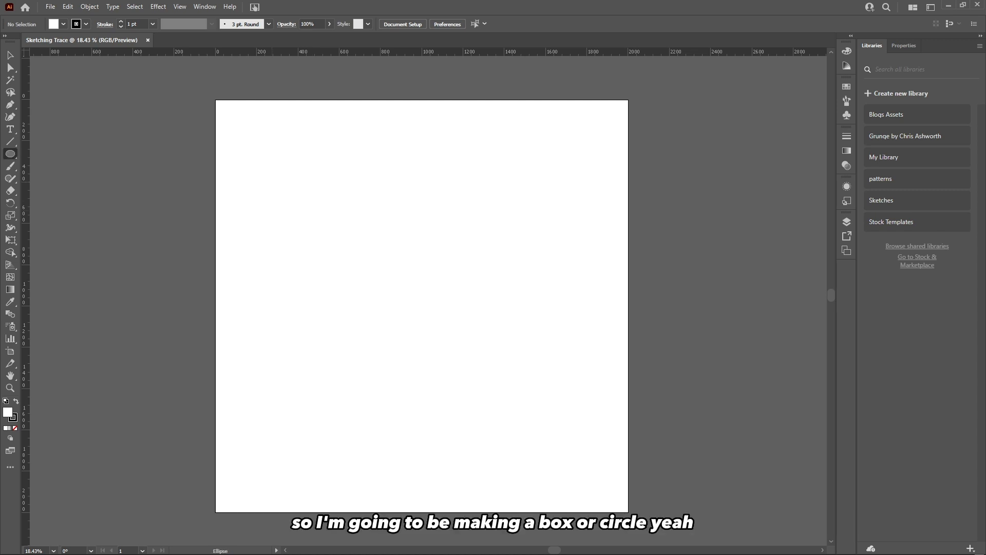
pyautogui.moveTo(267, 193); pyautogui.dragTo(387, 297)
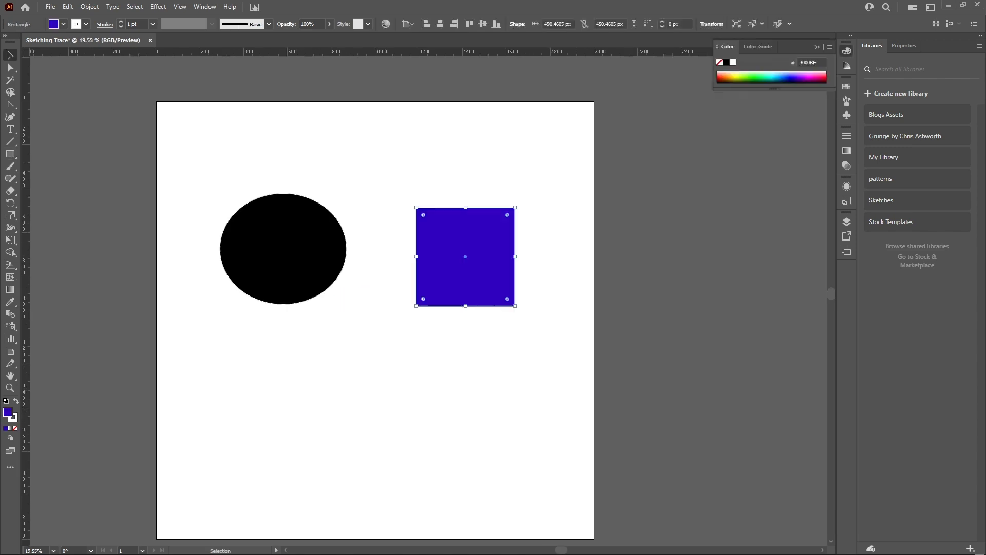
# Nudge the ellipse slightly downward and deselect everything.
pyautogui.hotkey('ctrl', 'shift', 'a')
pyautogui.moveTo(292, 250); pyautogui.dragTo(289, 258)
pyautogui.hotkey('ctrl', 'shift', 'a')
pyautogui.click(288, 302)
pyautogui.click(269, 335)
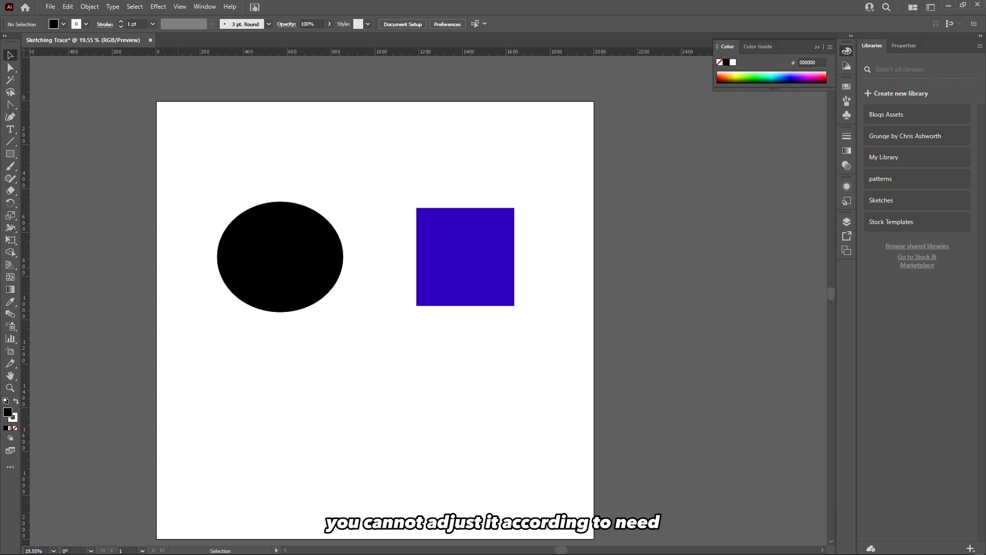
# Zoom in closely on the ellipse's edge to inspect its sharpness, then zoom back out.
pyautogui.moveTo(375, 309); pyautogui.dragTo(388, 308)
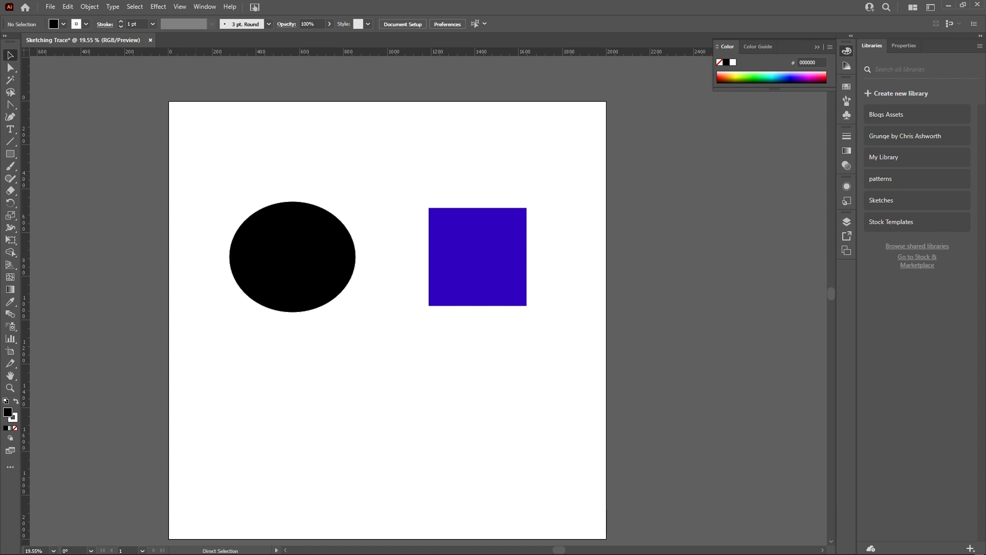
pyautogui.moveTo(198, 172)
pyautogui.mouseDown()
pyautogui.moveTo(216, 163)
pyautogui.moveTo(318, 210)
pyautogui.moveTo(212, 166)
pyautogui.mouseUp()
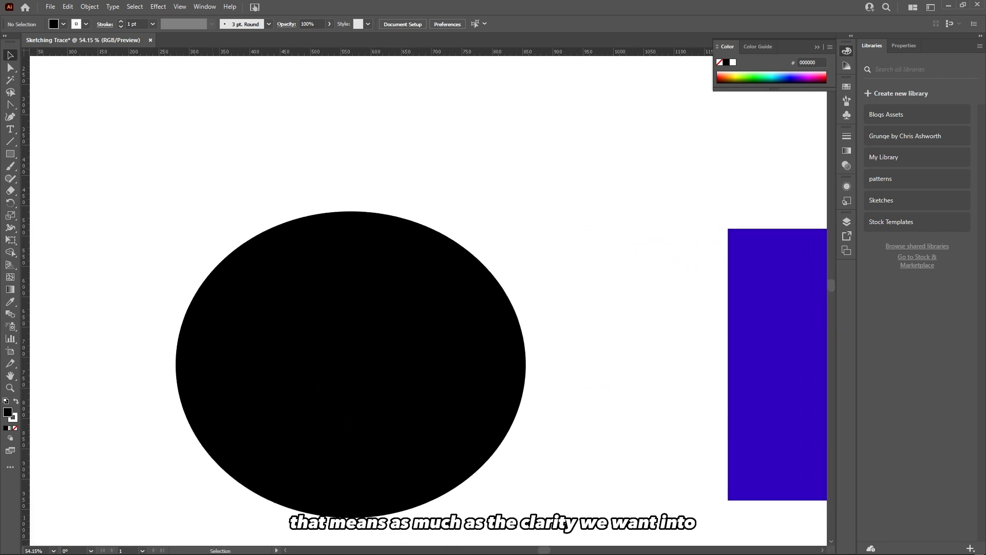
pyautogui.hotkey('ctrl', 'space')
pyautogui.moveTo(222, 230); pyautogui.dragTo(258, 233)
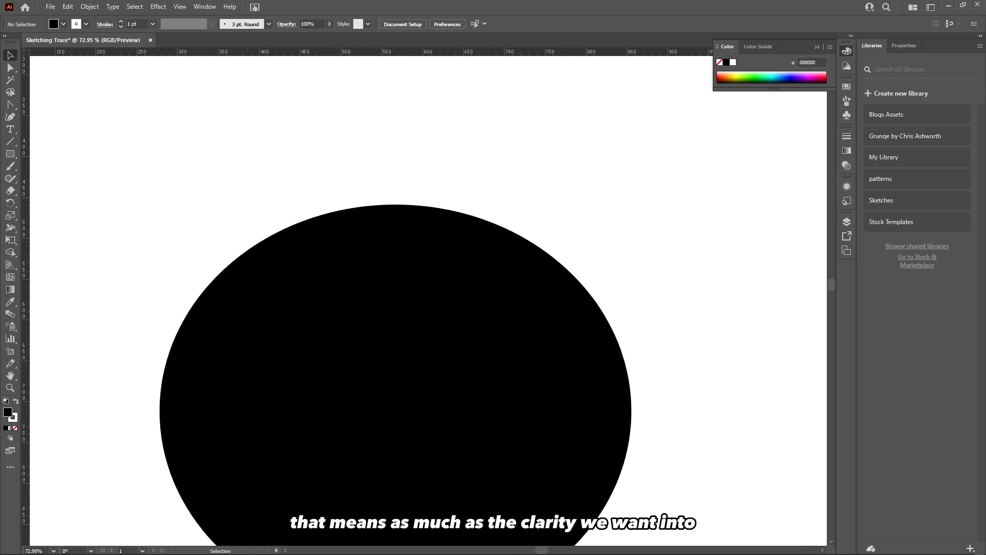
pyautogui.moveTo(308, 254); pyautogui.dragTo(291, 231)
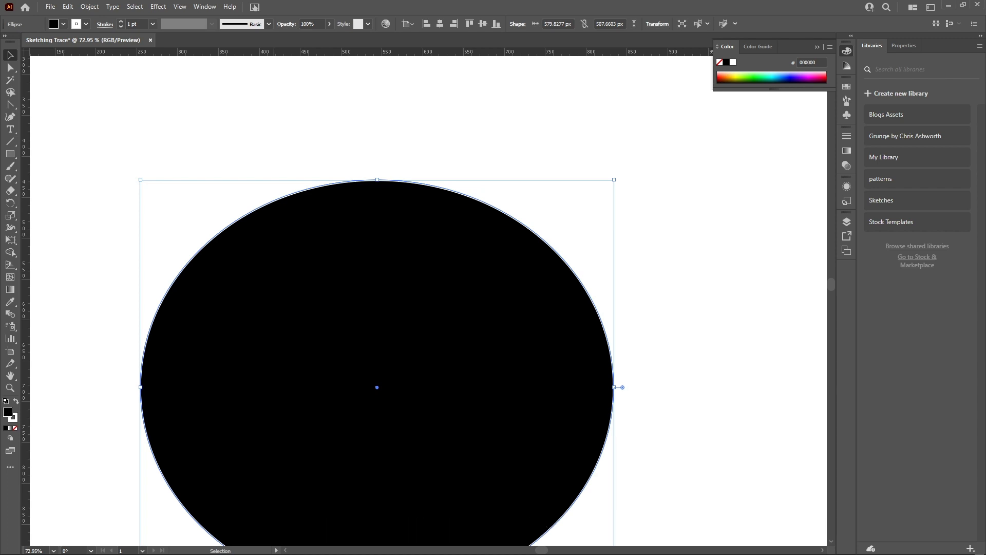
pyautogui.press('space')
pyautogui.scroll(-5, 316, 211)
pyautogui.moveTo(458, 354); pyautogui.dragTo(403, 375)
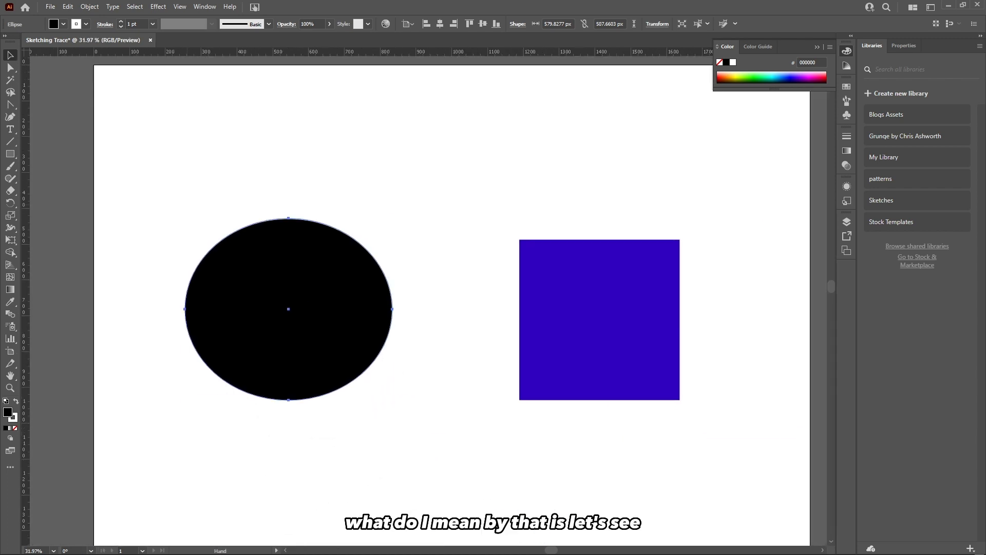
pyautogui.click(410, 377)
pyautogui.moveTo(372, 553)
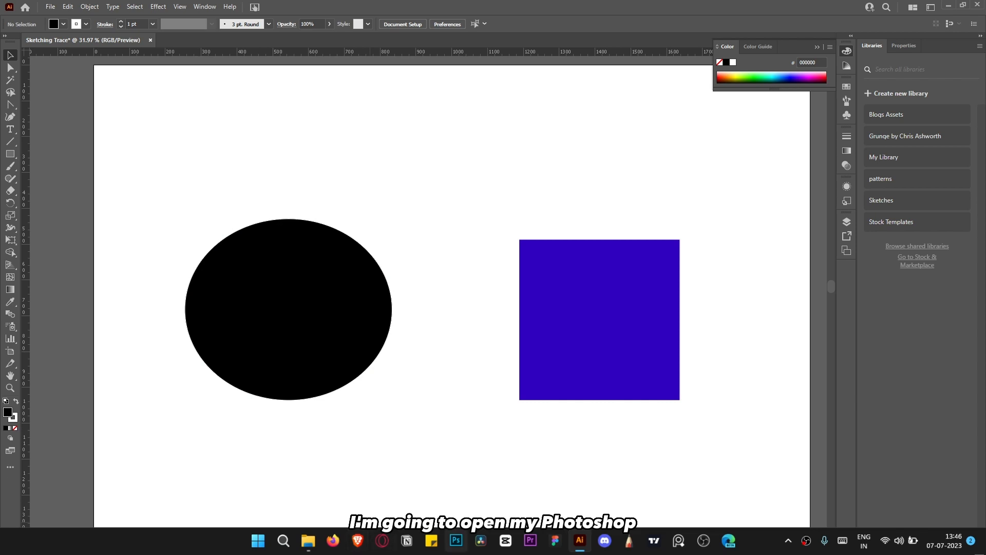
# Switch to Photoshop and hide its panels to show the garden photo.
pyautogui.click(456, 540)
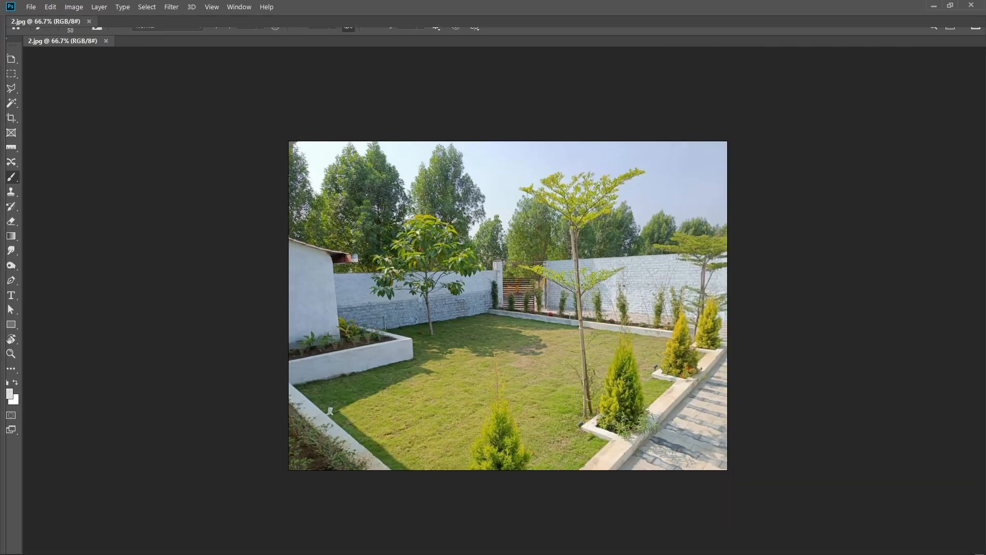
pyautogui.press('Tab')
# Zoom in and out on the garden photo to inspect its pixel clarity.
pyautogui.scroll(6, 545, 282)
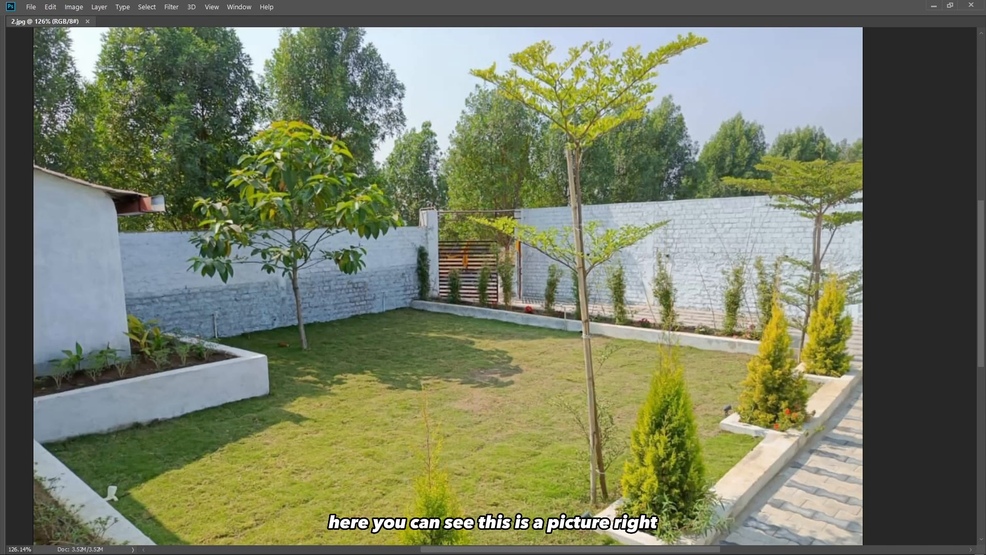
pyautogui.scroll(-3, 552, 285)
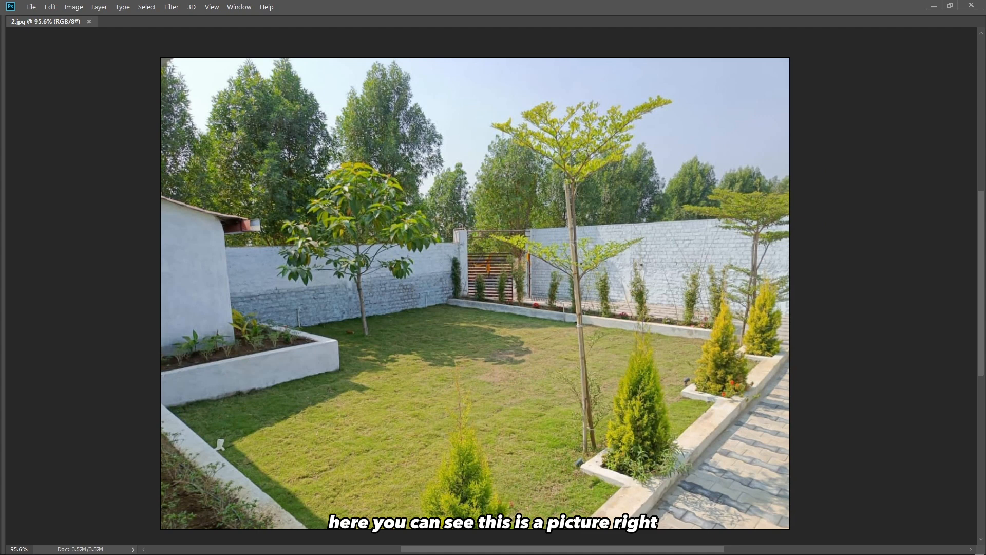
pyautogui.scroll(-2, 397, 200)
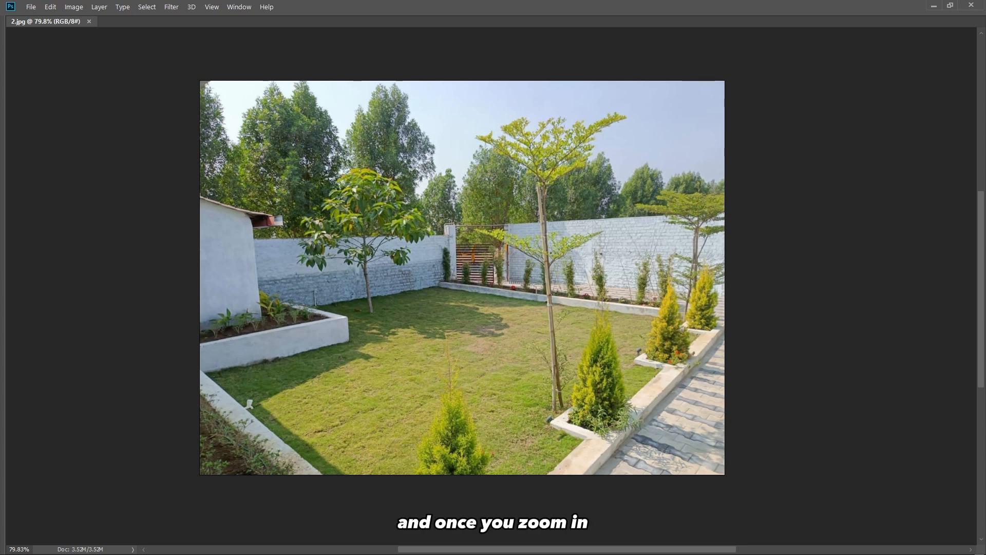
pyautogui.scroll(5, 404, 217)
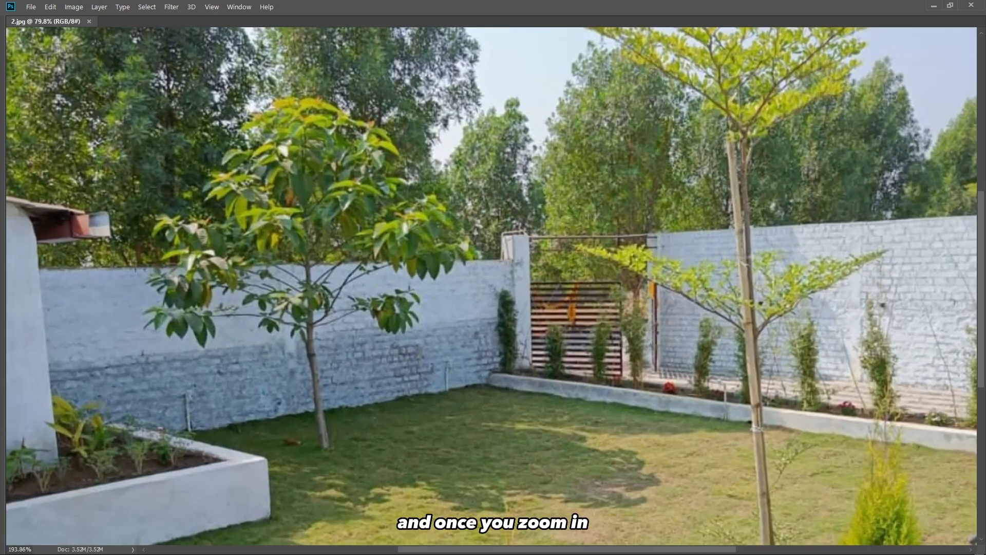
pyautogui.scroll(2, 430, 216)
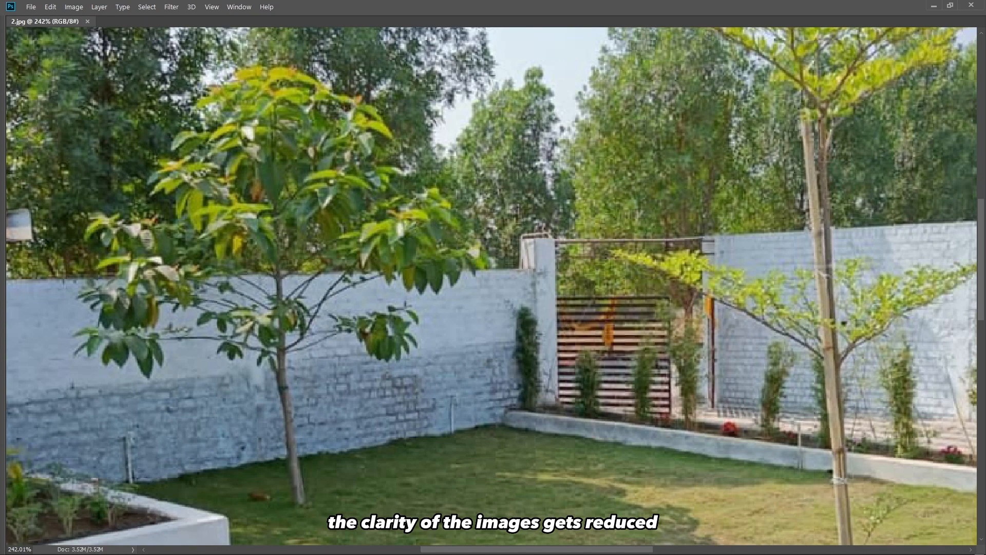
# Zoom deep into the tree foliage of the garden photo to examine the pixel blocks, then zoom back out.
pyautogui.scroll(2, 403, 206)
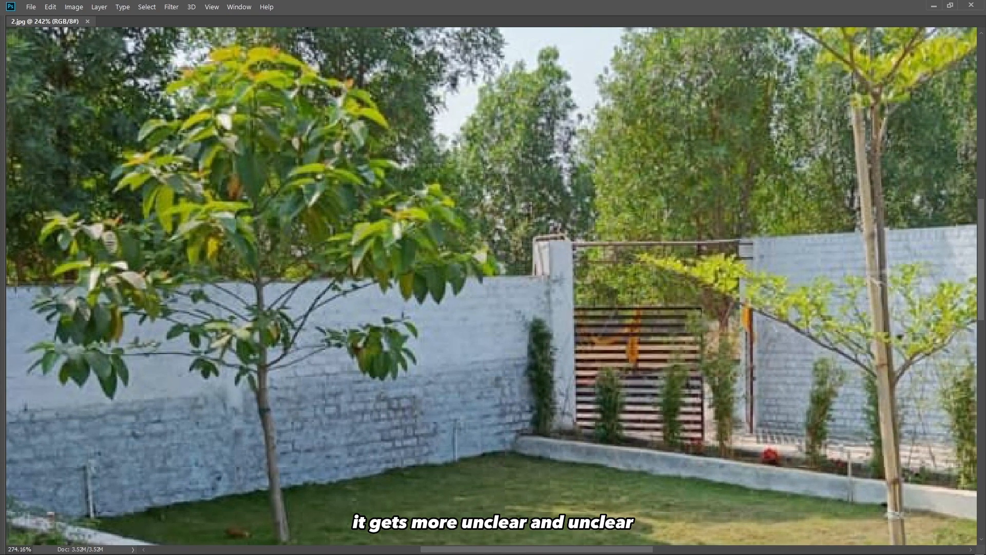
pyautogui.scroll(3, 432, 220)
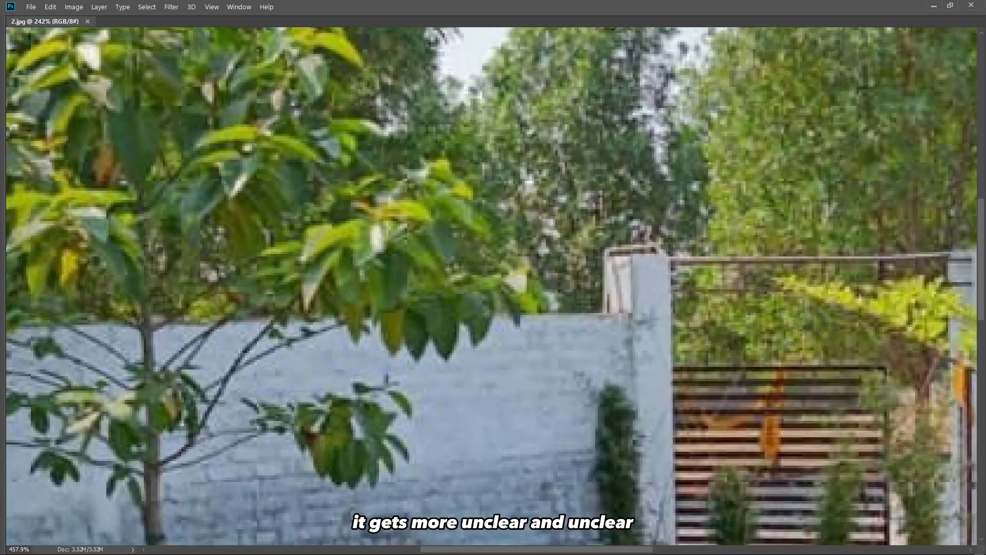
pyautogui.scroll(4, 428, 224)
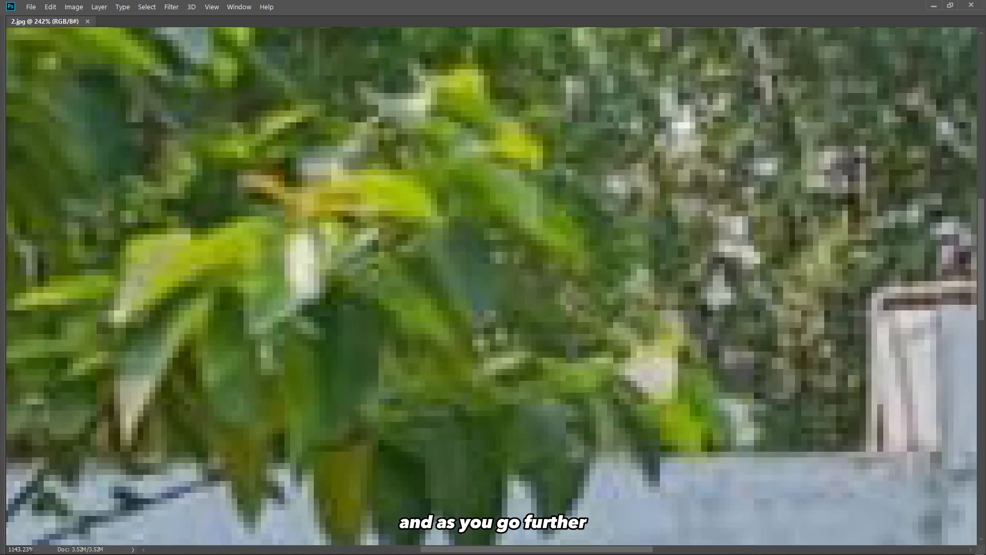
pyautogui.scroll(4, 421, 205)
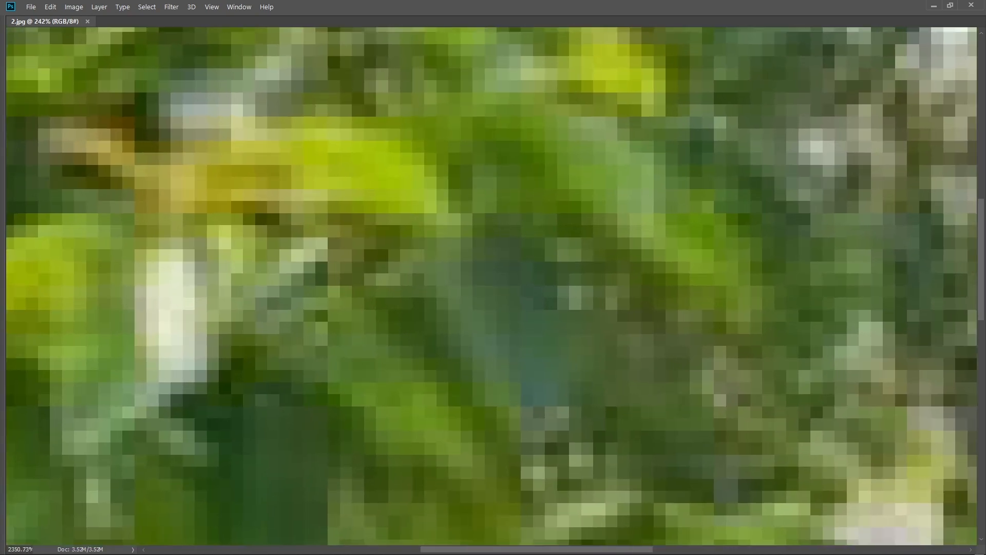
pyautogui.scroll(1, 417, 257)
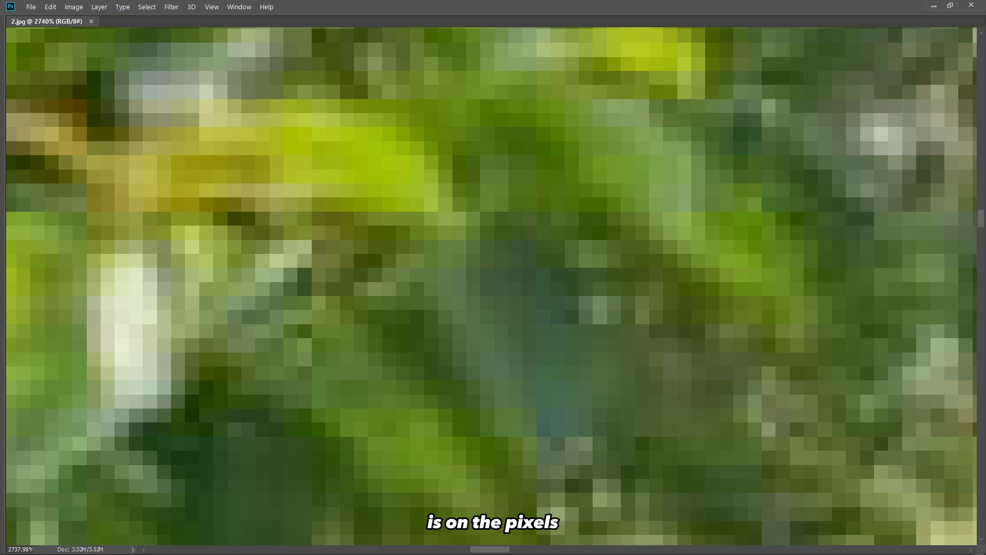
pyautogui.scroll(-2, 430, 244)
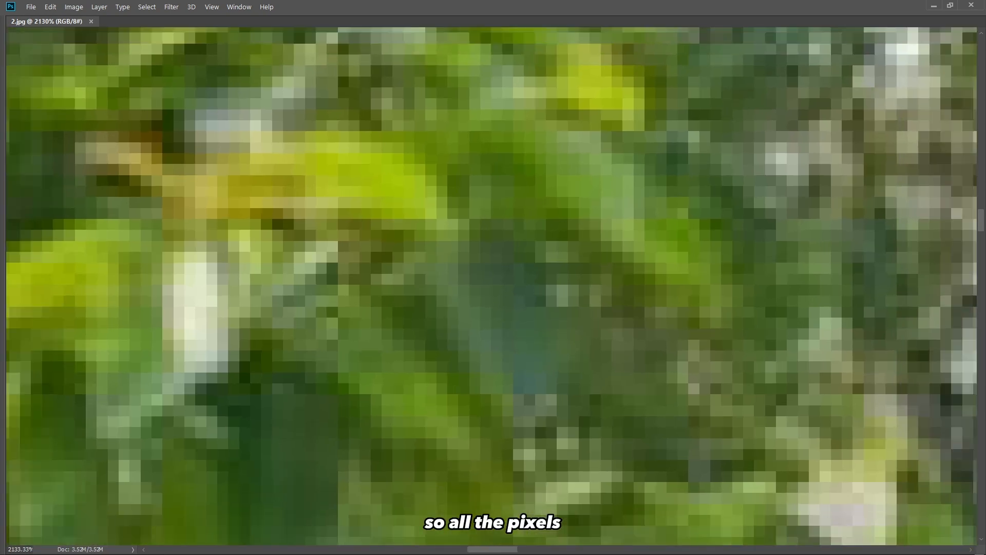
pyautogui.scroll(-4, 513, 259)
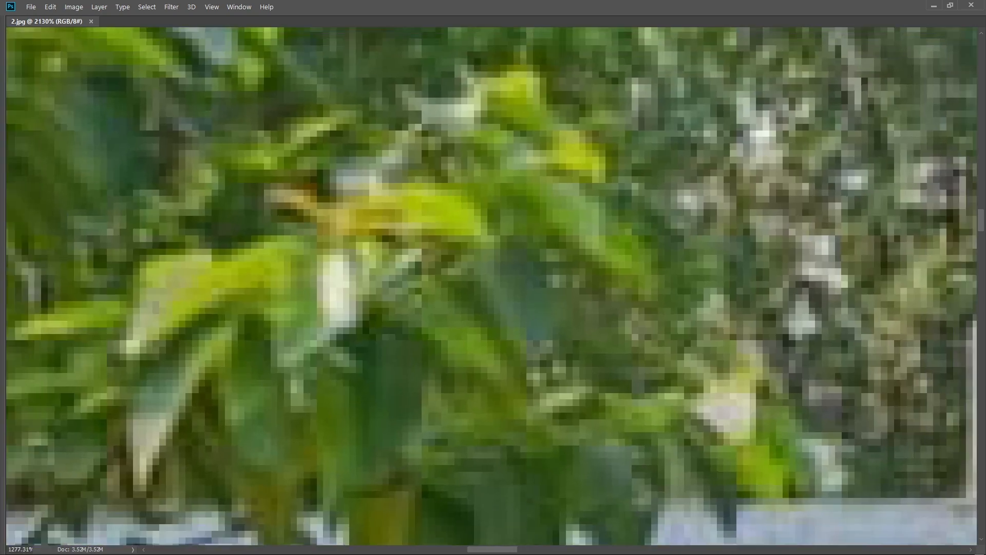
pyautogui.scroll(-2, 491, 286)
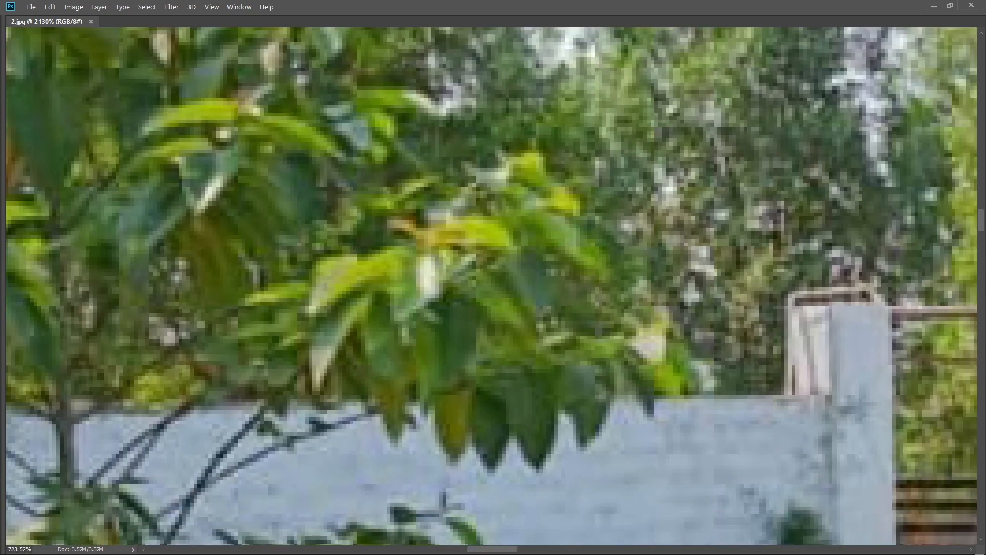
pyautogui.scroll(-2, 547, 262)
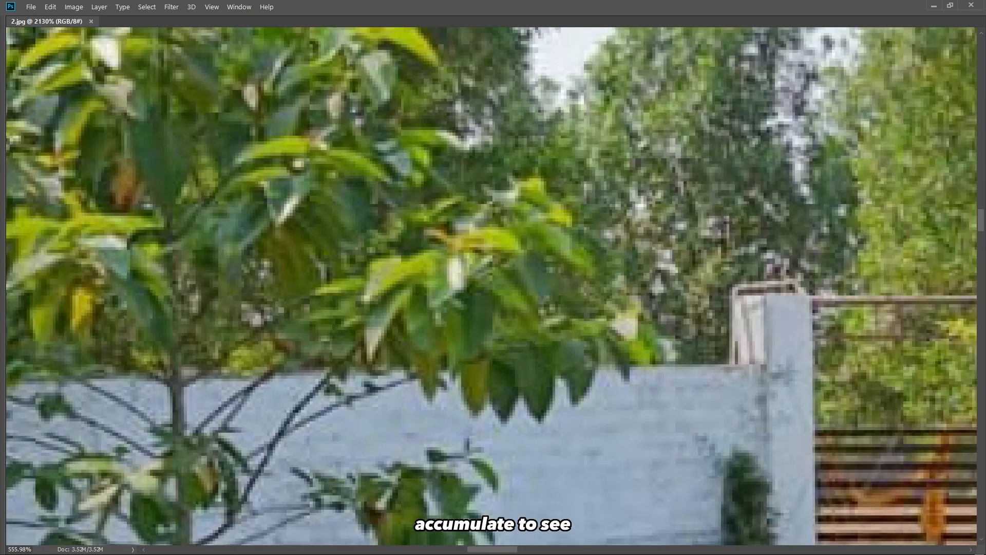
pyautogui.scroll(-3, 513, 267)
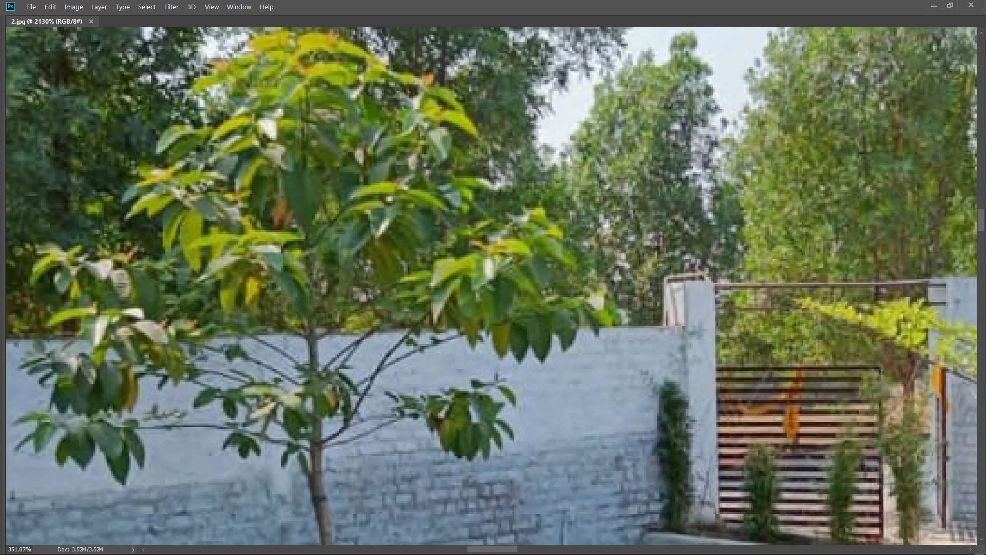
pyautogui.scroll(-4, 491, 285)
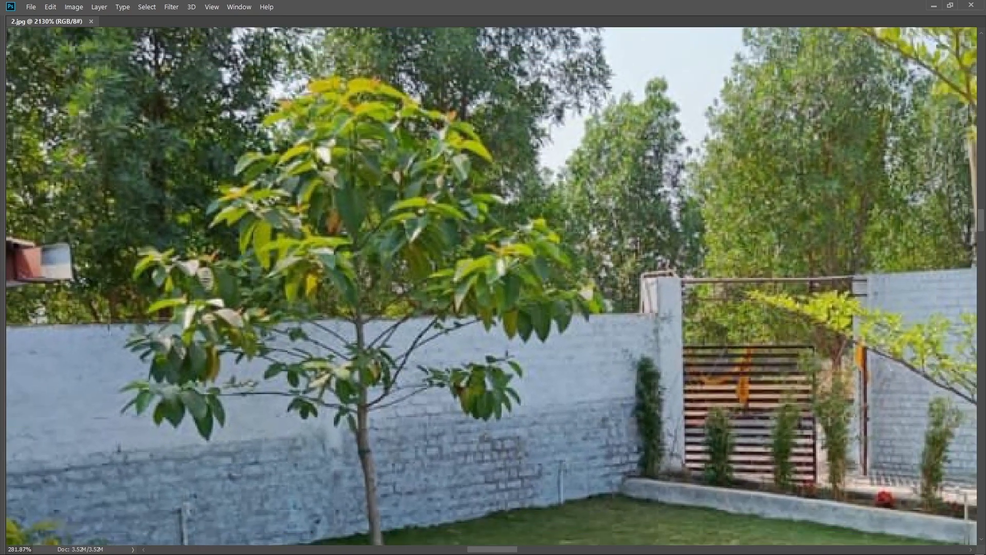
pyautogui.scroll(-1, 508, 286)
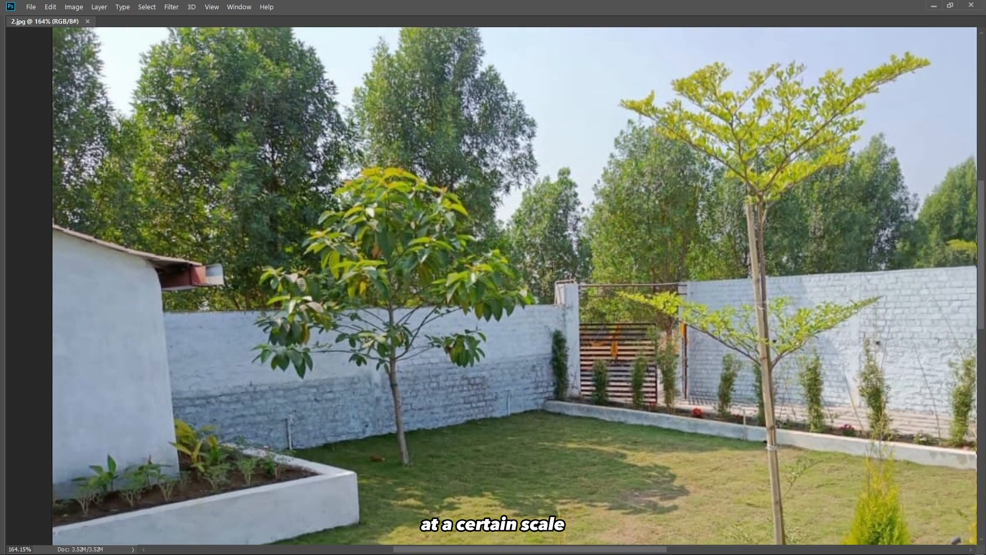
pyautogui.scroll(10, 452, 257)
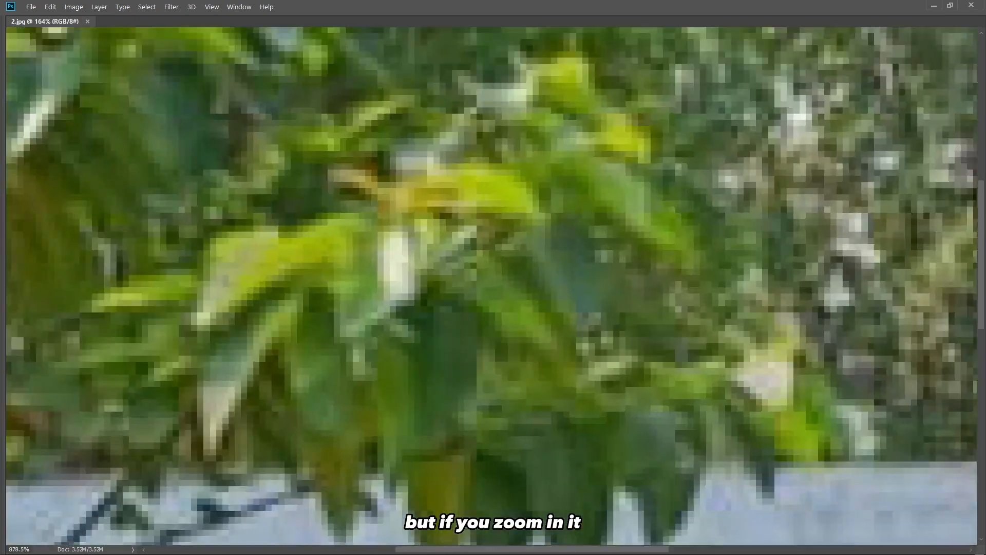
pyautogui.scroll(-3, 491, 286)
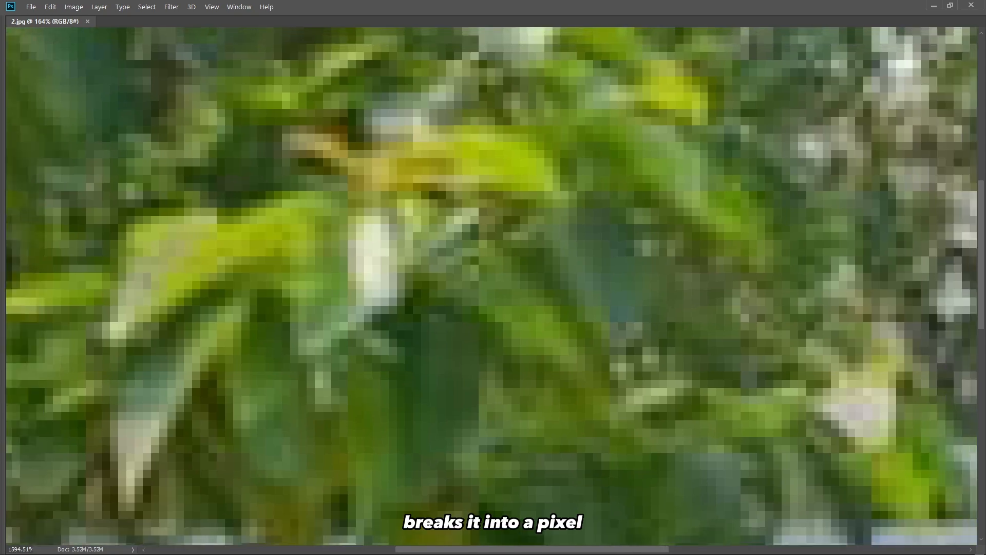
pyautogui.scroll(3, 471, 286)
pyautogui.scroll(-5, 471, 285)
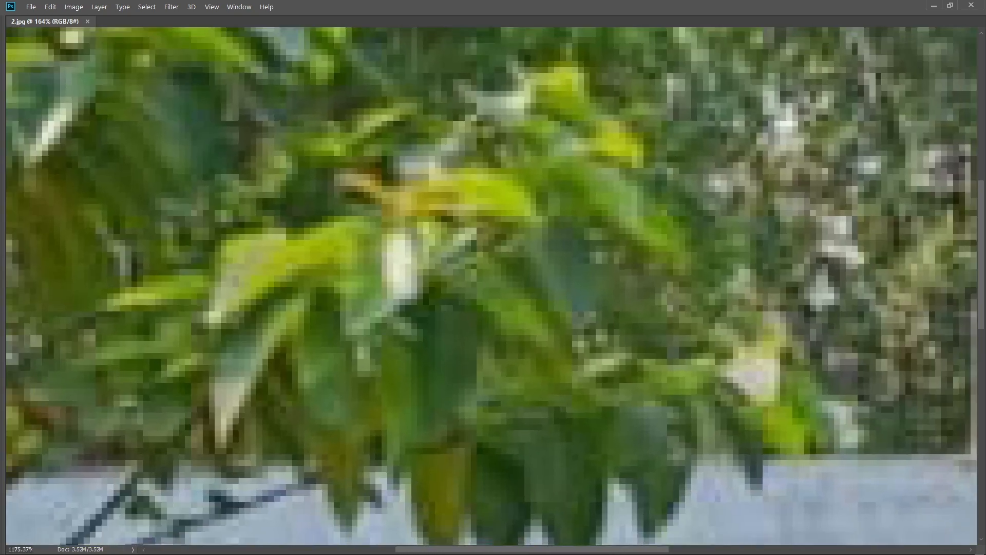
pyautogui.scroll(-6, 471, 285)
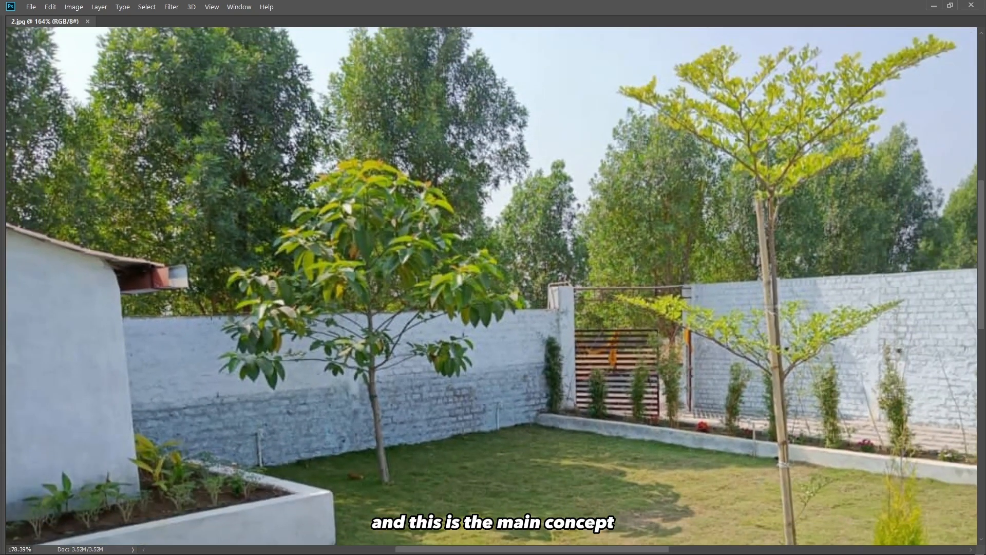
pyautogui.scroll(-2, 471, 286)
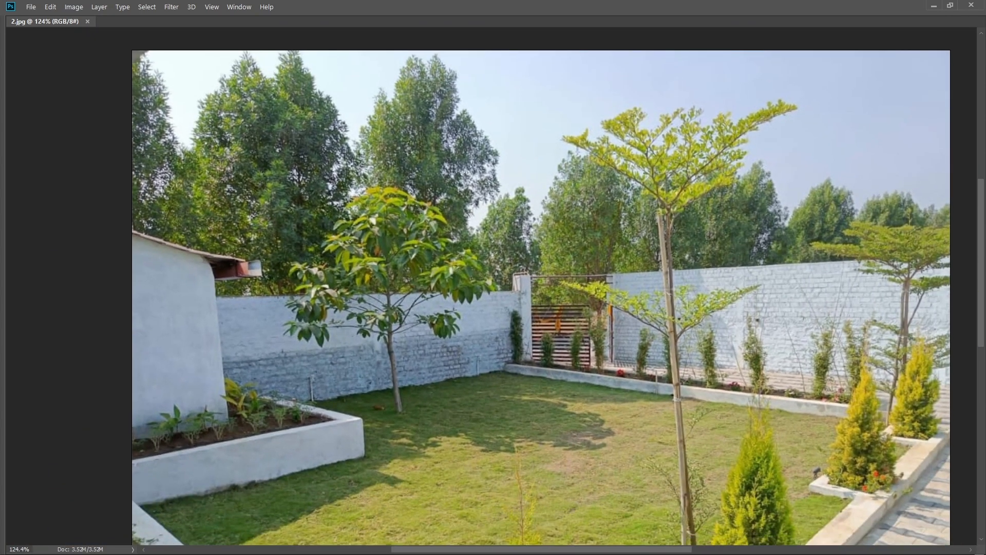
# Pan the garden photo and zoom into the foliage again to examine its pixelation at very high magnification.
pyautogui.moveTo(320, 276); pyautogui.dragTo(306, 264)
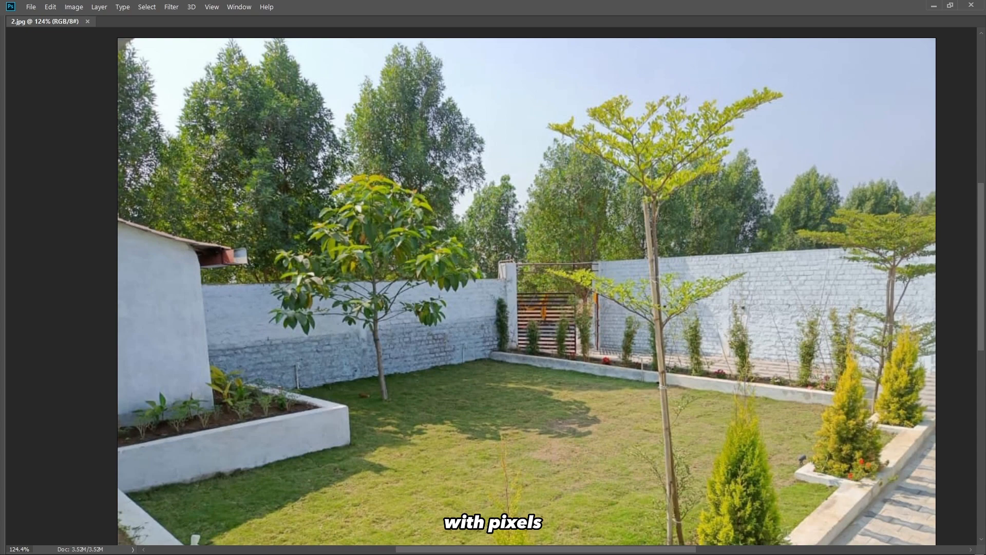
pyautogui.scroll(5, 427, 240)
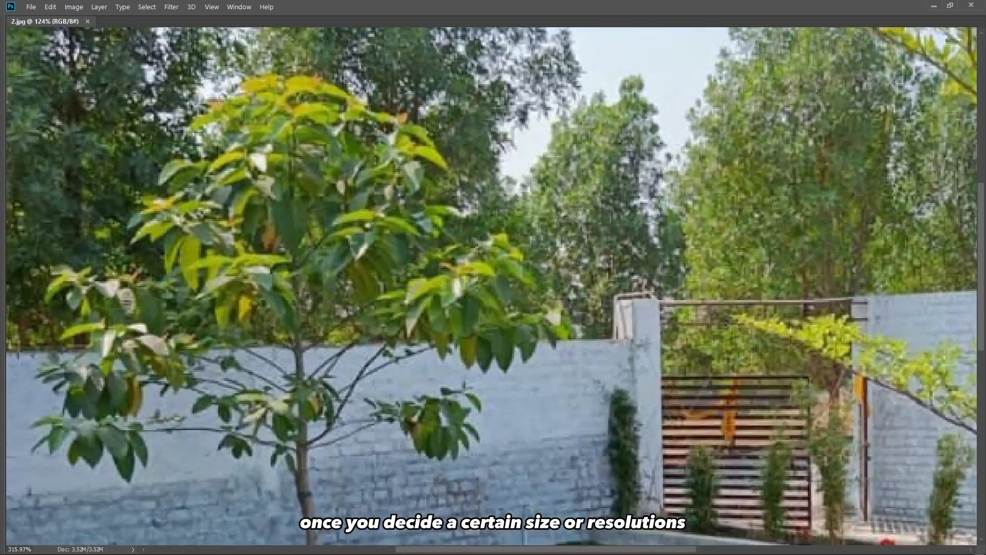
pyautogui.scroll(3, 424, 244)
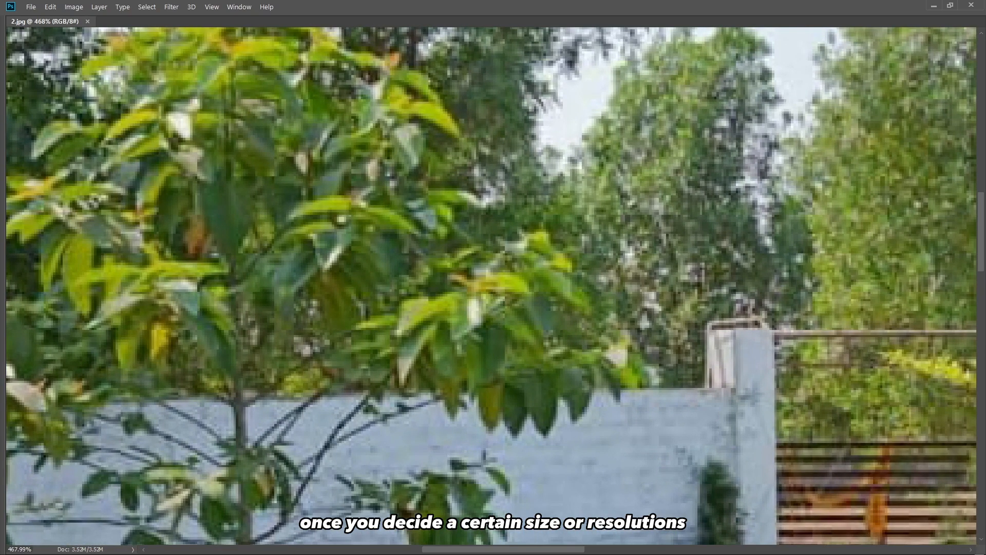
pyautogui.scroll(-2, 526, 298)
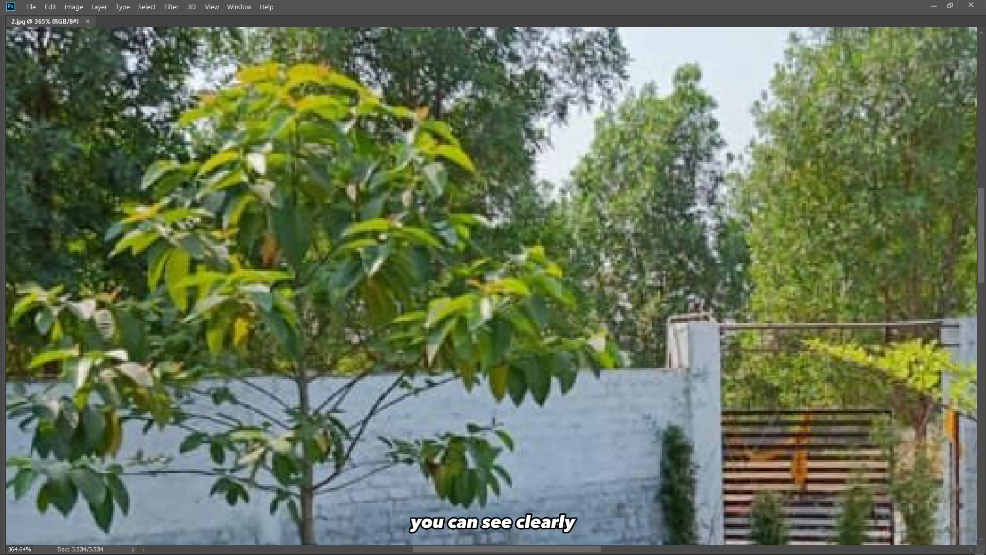
pyautogui.scroll(10, 502, 352)
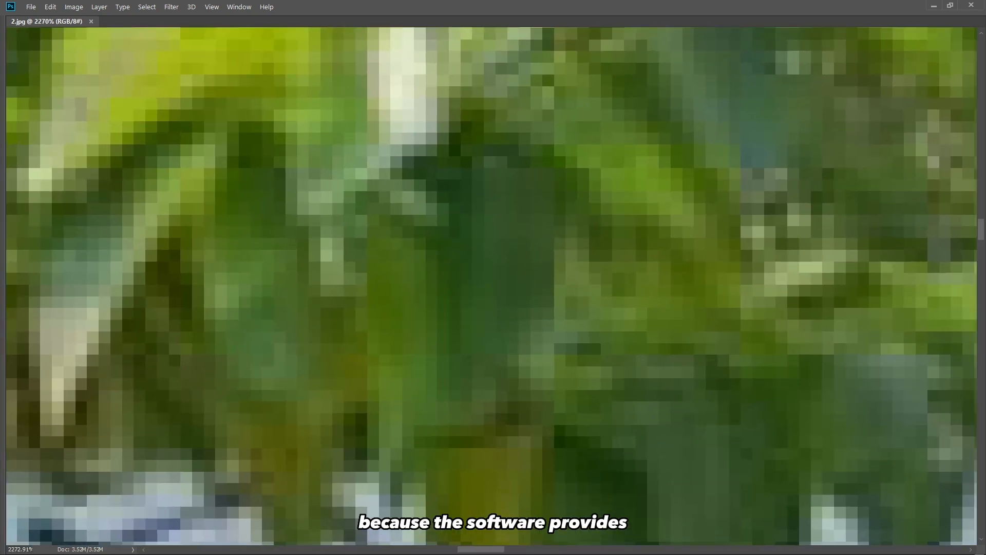
pyautogui.scroll(-6, 493, 286)
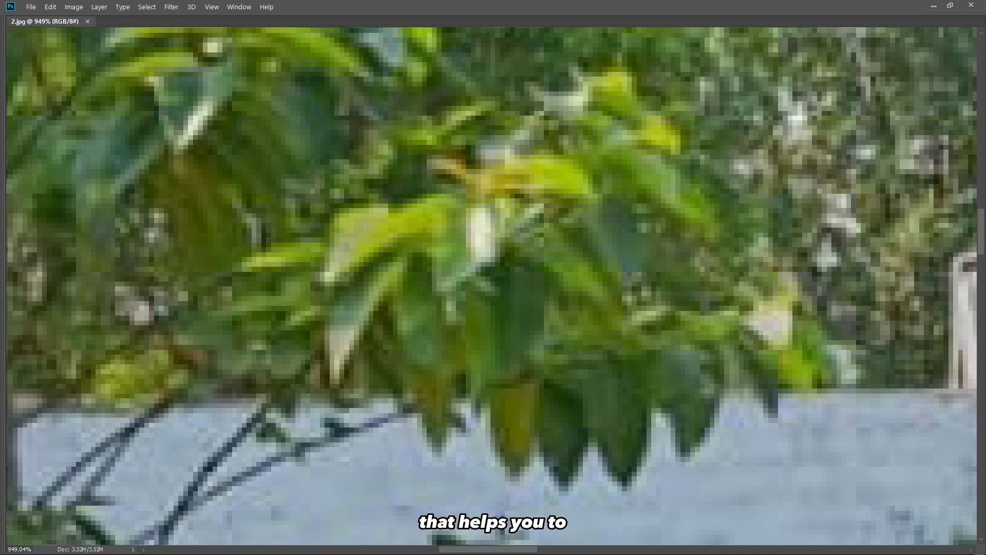
pyautogui.scroll(9, 488, 315)
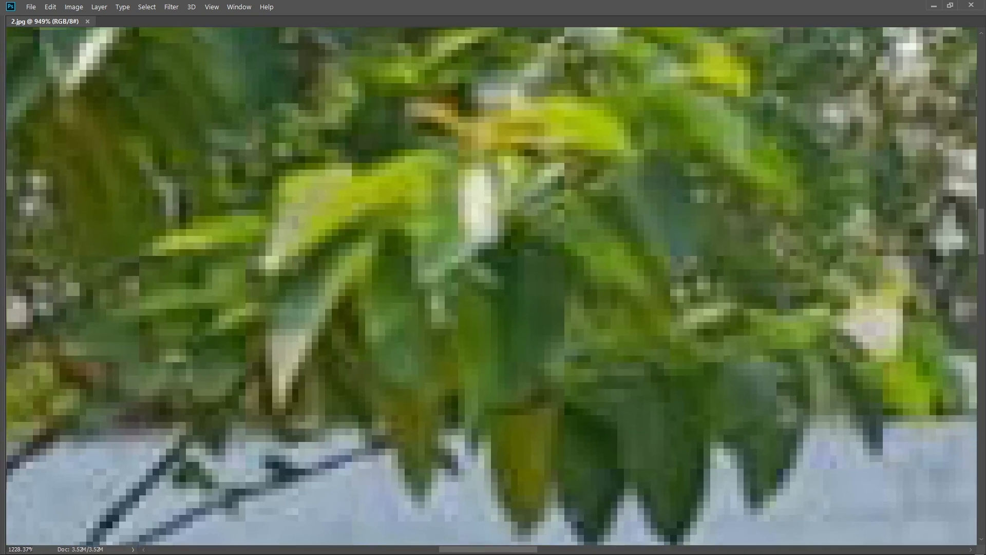
pyautogui.scroll(2, 488, 316)
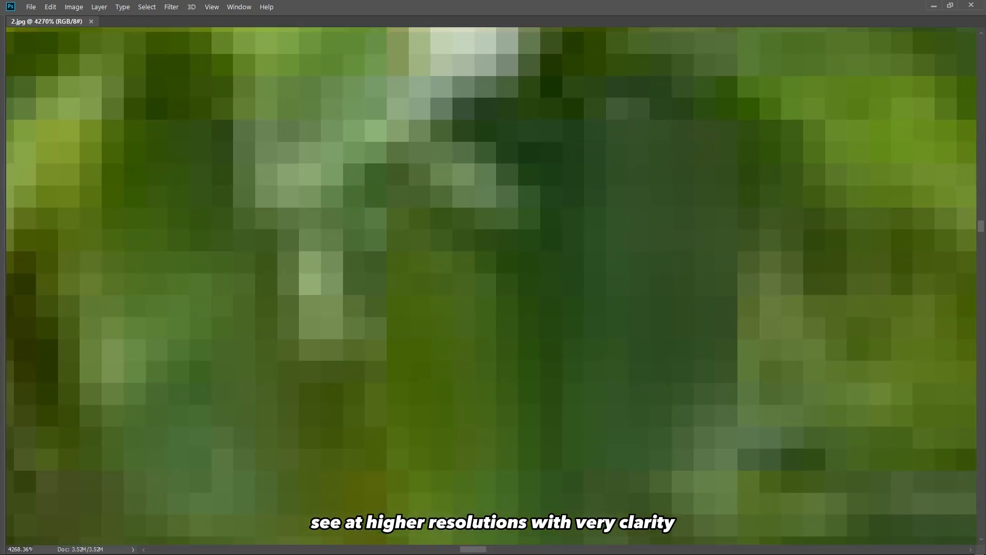
pyautogui.moveTo(488, 315); pyautogui.dragTo(484, 410)
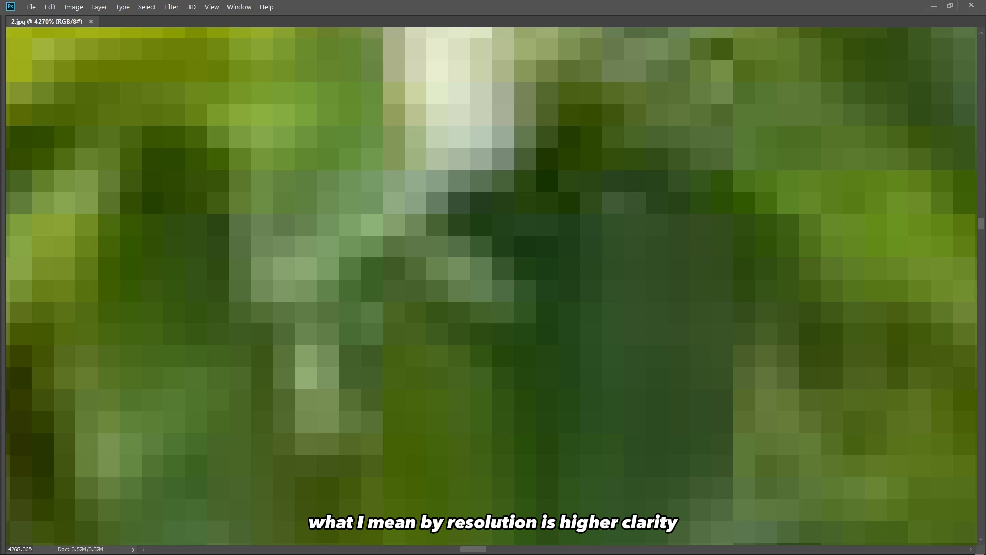
pyautogui.scroll(-4, 503, 231)
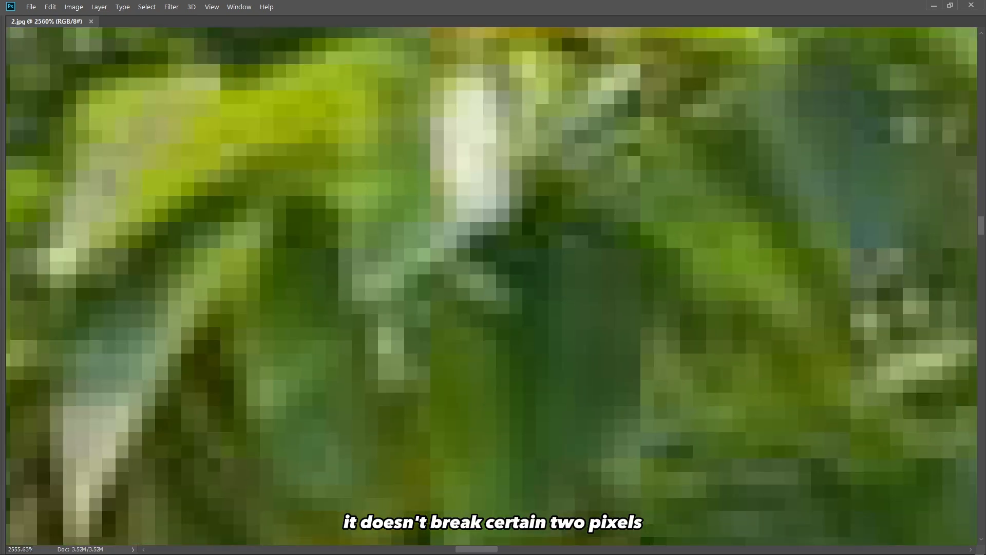
pyautogui.scroll(-6, 492, 286)
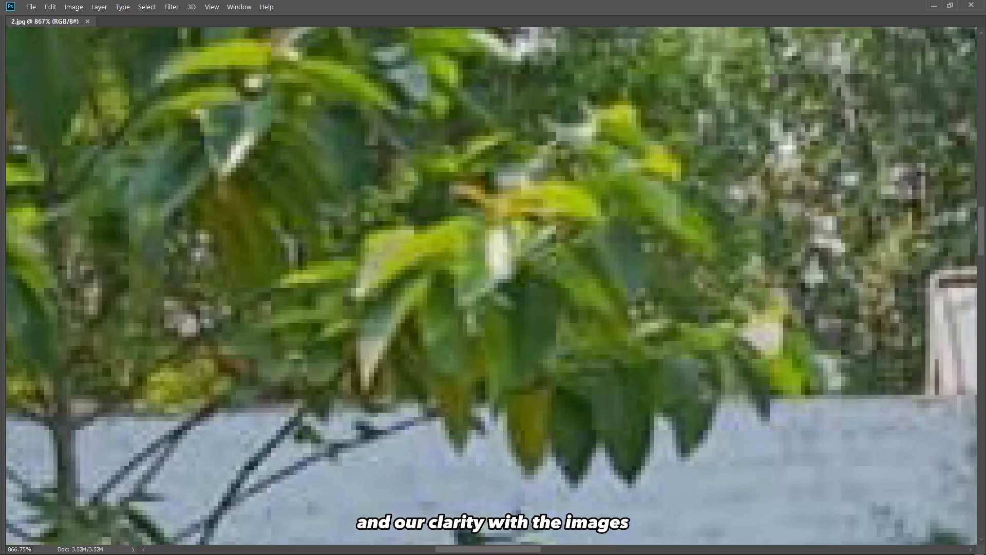
pyautogui.scroll(-4, 492, 285)
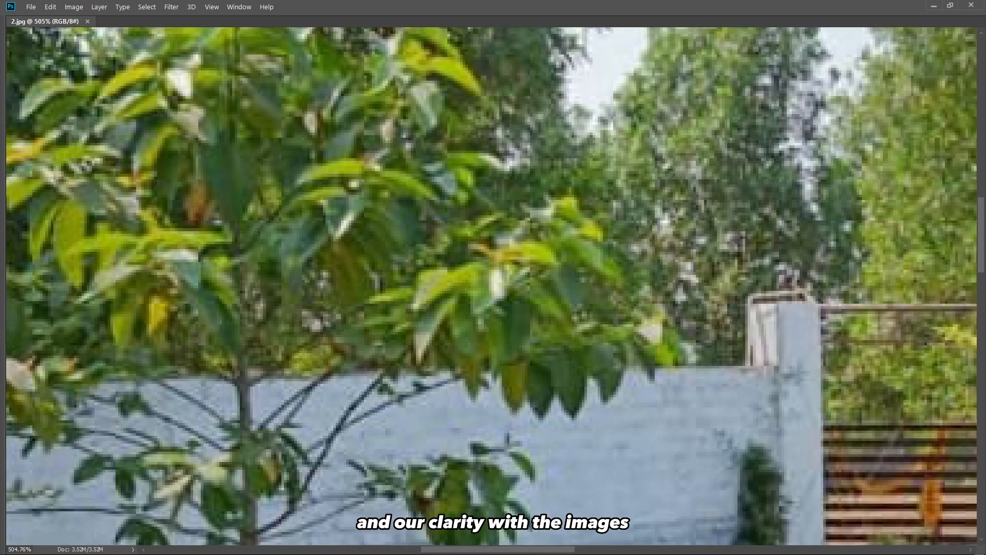
pyautogui.scroll(-4, 491, 286)
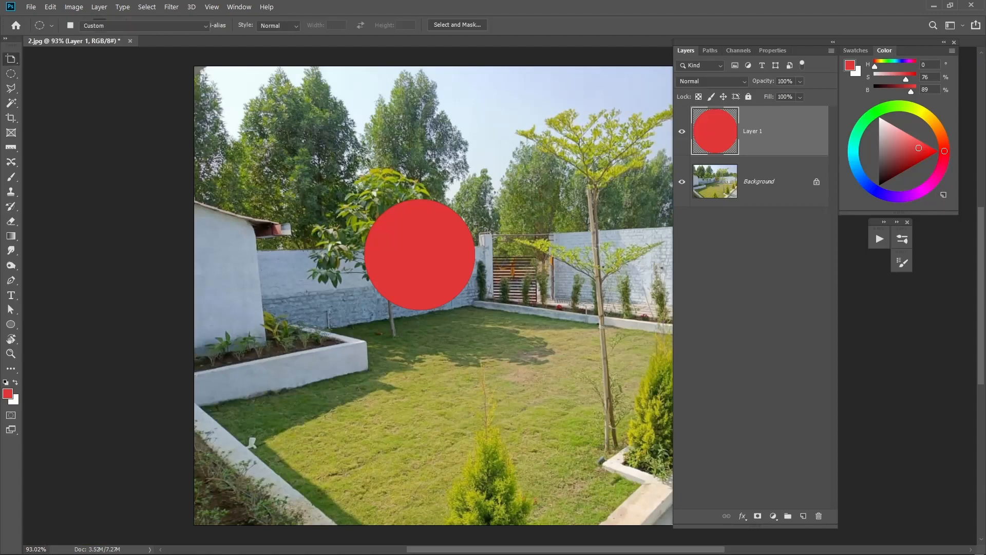
# Scale the red circle layer down to about 98 × 98 px over the tree and commit the transform.
pyautogui.click(10, 58)
pyautogui.click(57, 58)
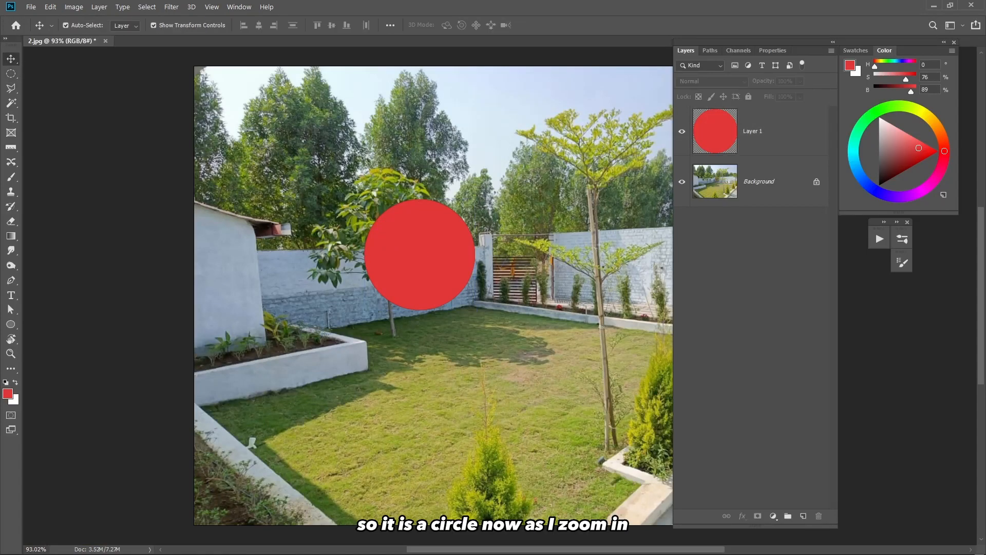
pyautogui.moveTo(407, 218); pyautogui.dragTo(639, 160)
pyautogui.moveTo(361, 111); pyautogui.dragTo(195, 185)
pyautogui.keyDown('ctrl'); pyautogui.moveTo(446, 206); pyautogui.dragTo(398, 207); pyautogui.keyUp('ctrl')
pyautogui.click(440, 250)
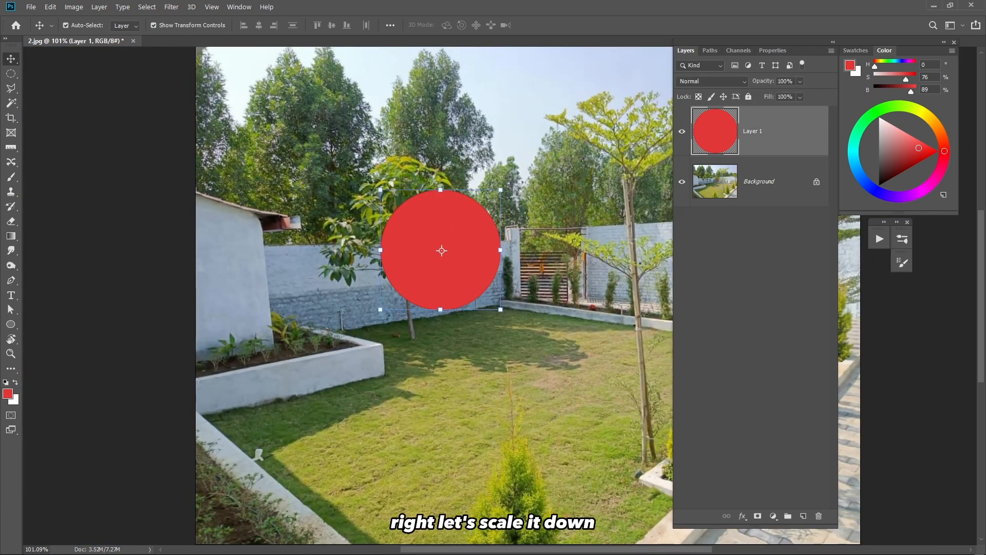
pyautogui.moveTo(500, 190); pyautogui.dragTo(431, 260)
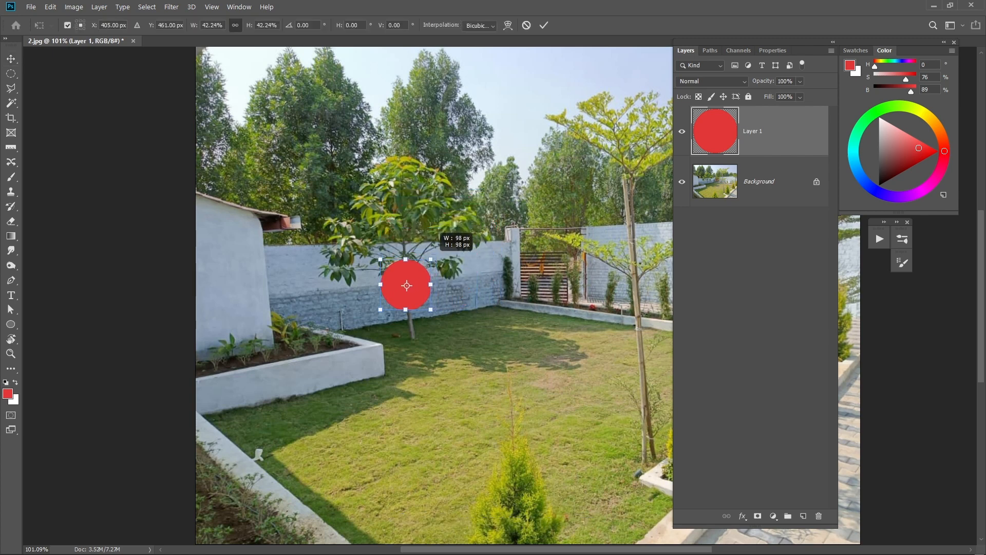
pyautogui.press('Return')
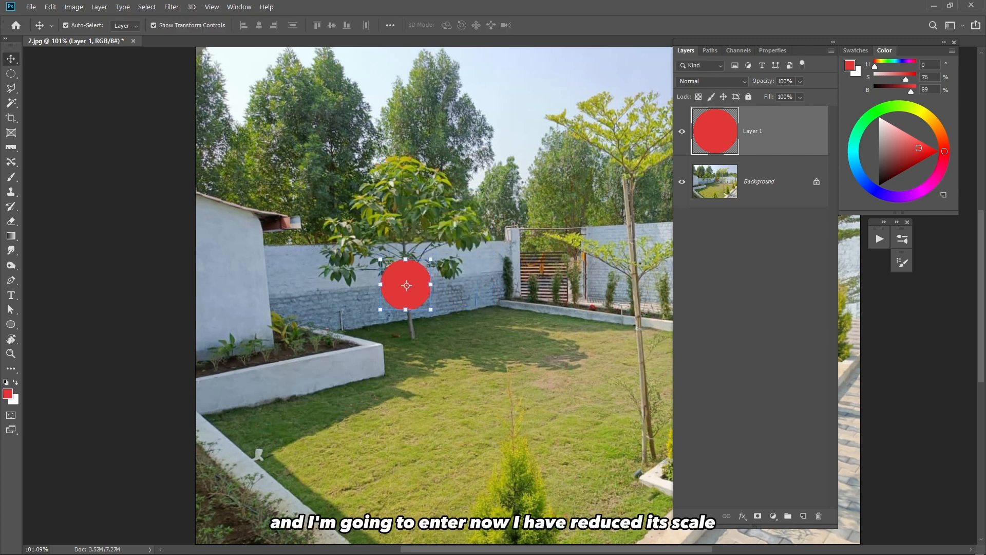
pyautogui.click(108, 280)
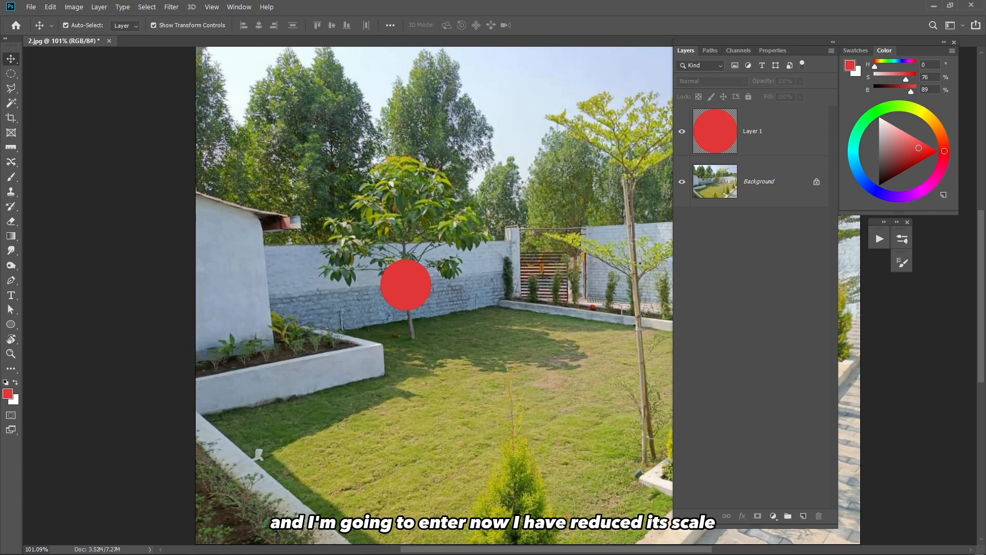
# Select the red circle layer and scale it up to about 435% over the garden photo, committing the transform.
pyautogui.click(406, 285)
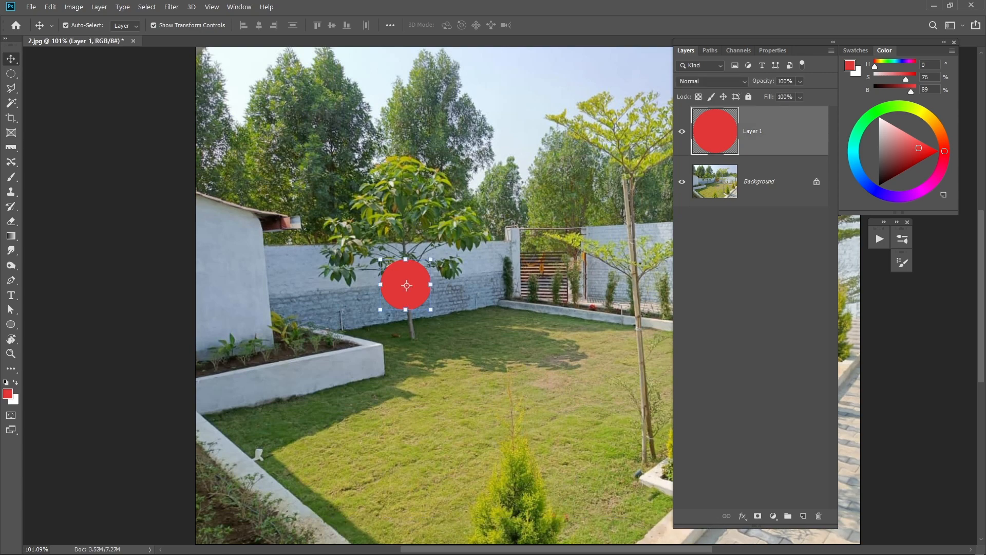
pyautogui.scroll(10, 417, 282)
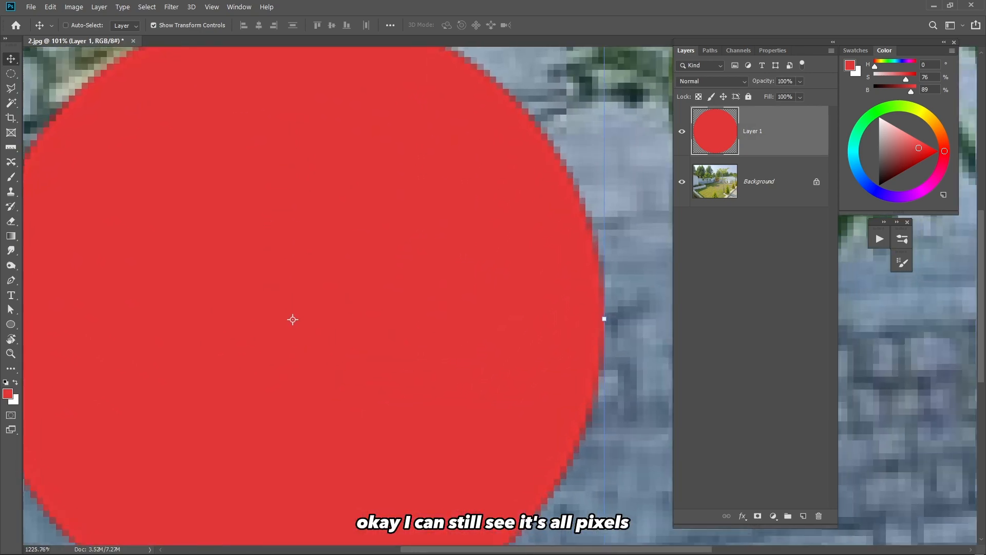
pyautogui.scroll(-10, 293, 320)
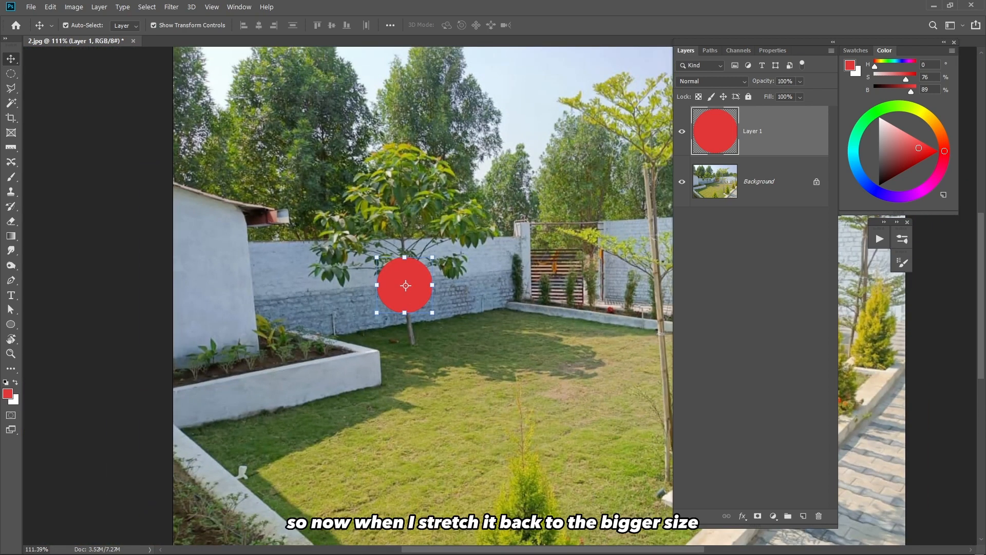
pyautogui.moveTo(417, 282); pyautogui.dragTo(598, 85)
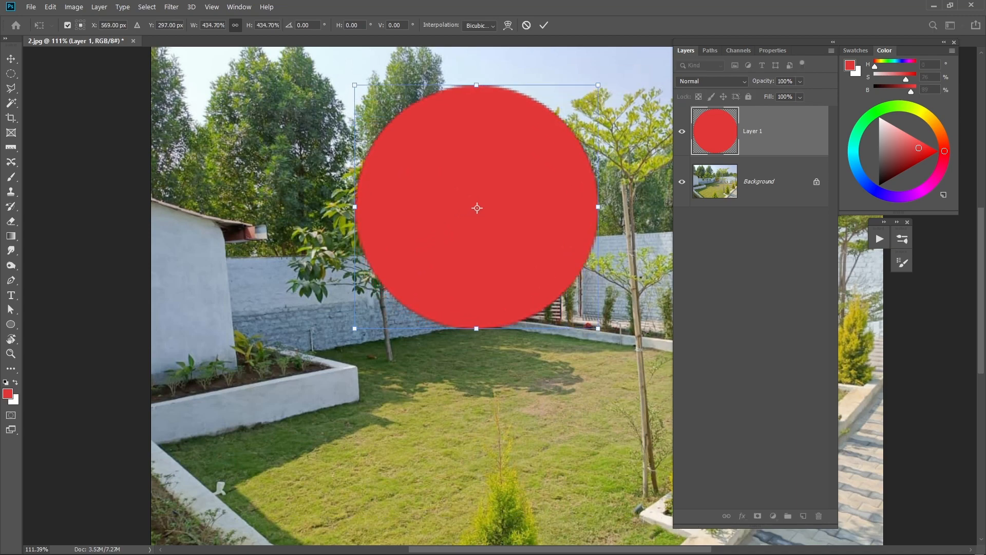
pyautogui.press('Return')
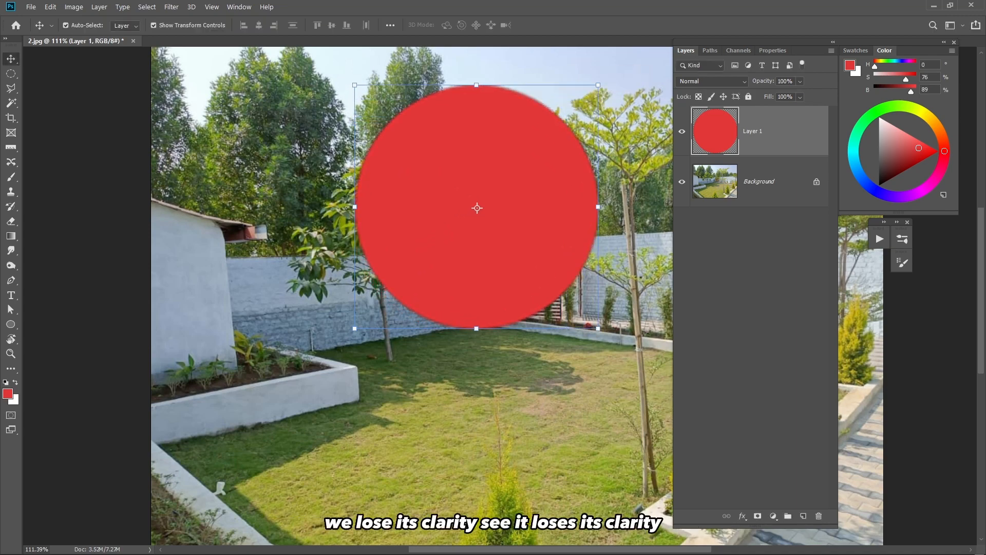
# Enlarge the red circle further to about 505 × 505 px and commit the transform.
pyautogui.scroll(8, 529, 110)
pyautogui.moveTo(529, 110); pyautogui.dragTo(465, 186)
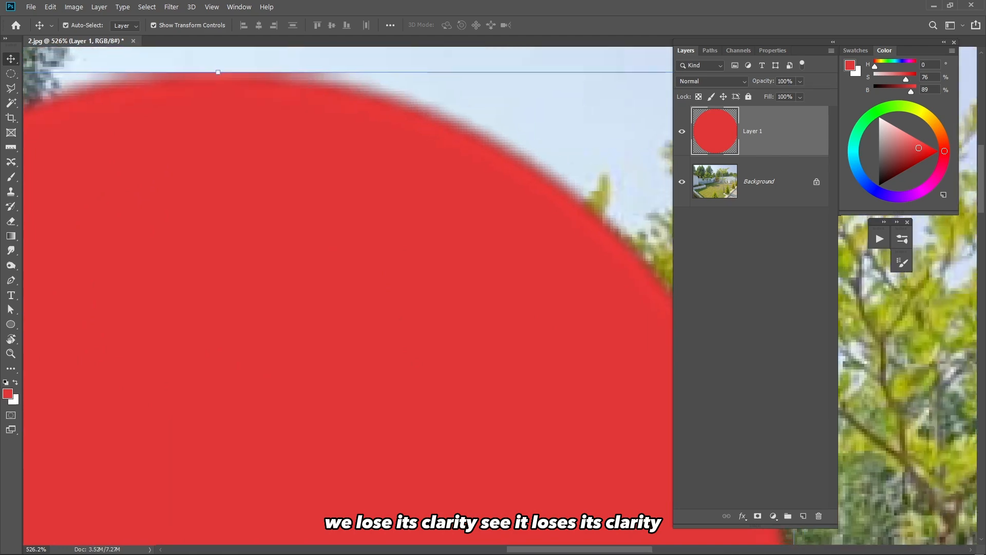
pyautogui.scroll(3, 514, 163)
pyautogui.scroll(-9, 402, 365)
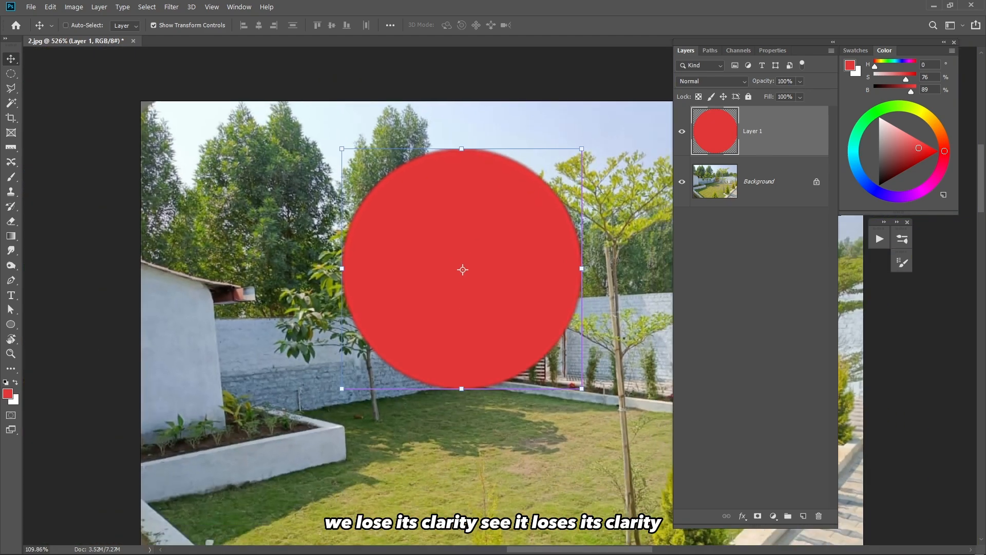
pyautogui.moveTo(579, 149); pyautogui.dragTo(621, 107)
pyautogui.press('Return')
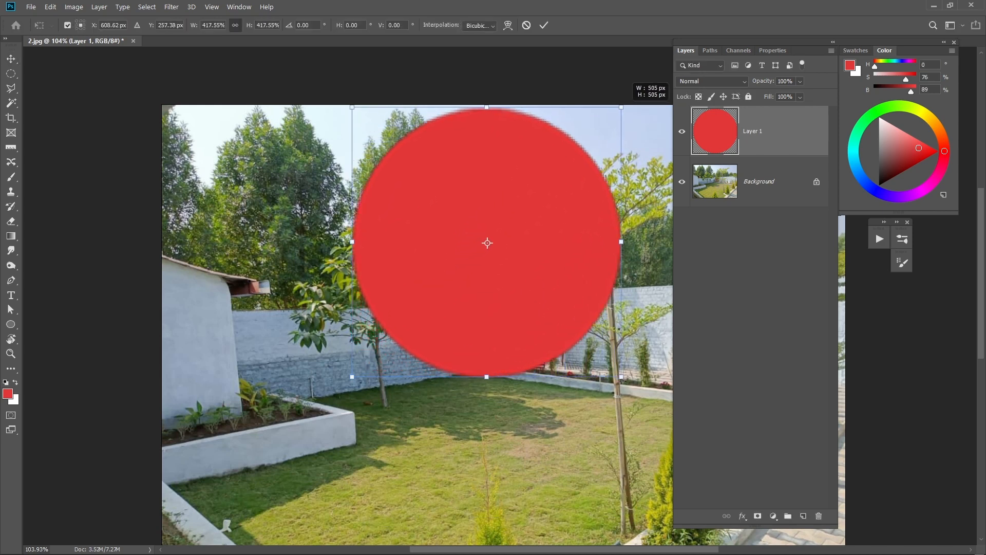
pyautogui.press('Return')
# Zoom deep into the enlarged circle's edge to examine its blurred pixels, then zoom back out.
pyautogui.scroll(15, 552, 118)
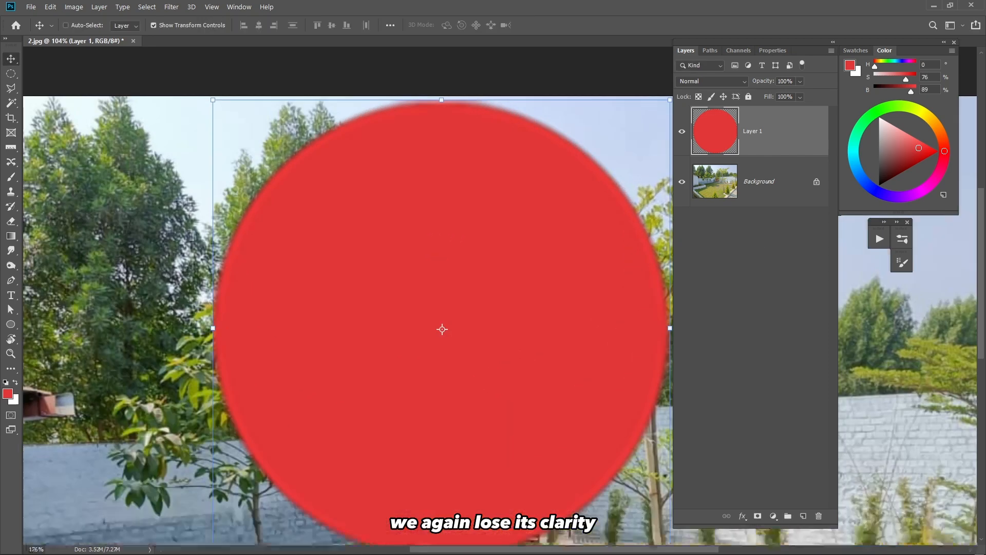
pyautogui.scroll(8, 534, 126)
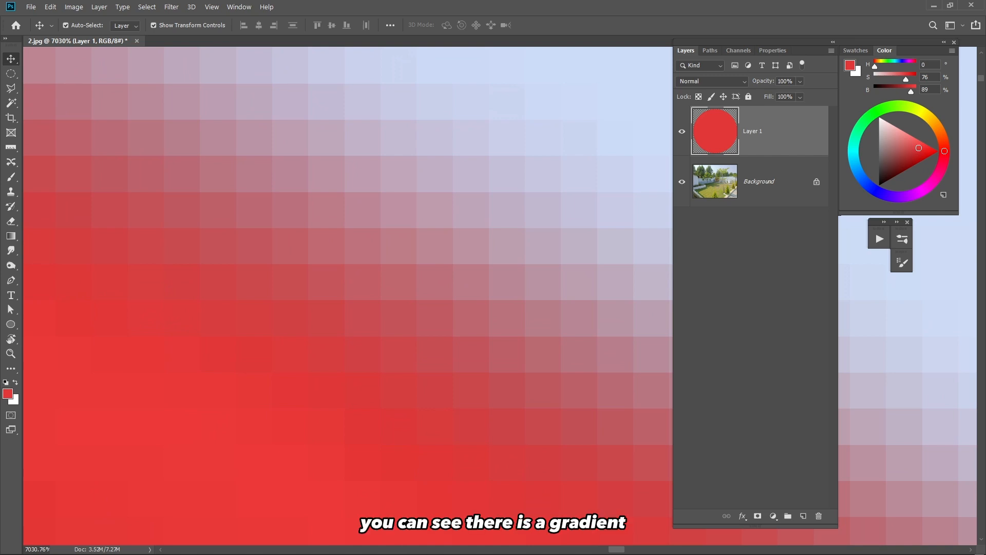
pyautogui.scroll(-10, 565, 308)
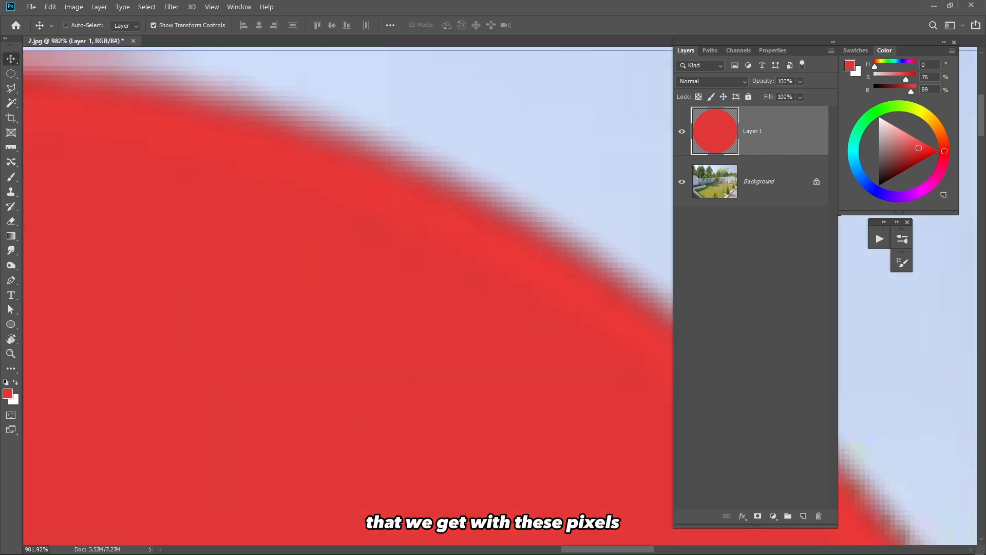
pyautogui.scroll(-5, 386, 380)
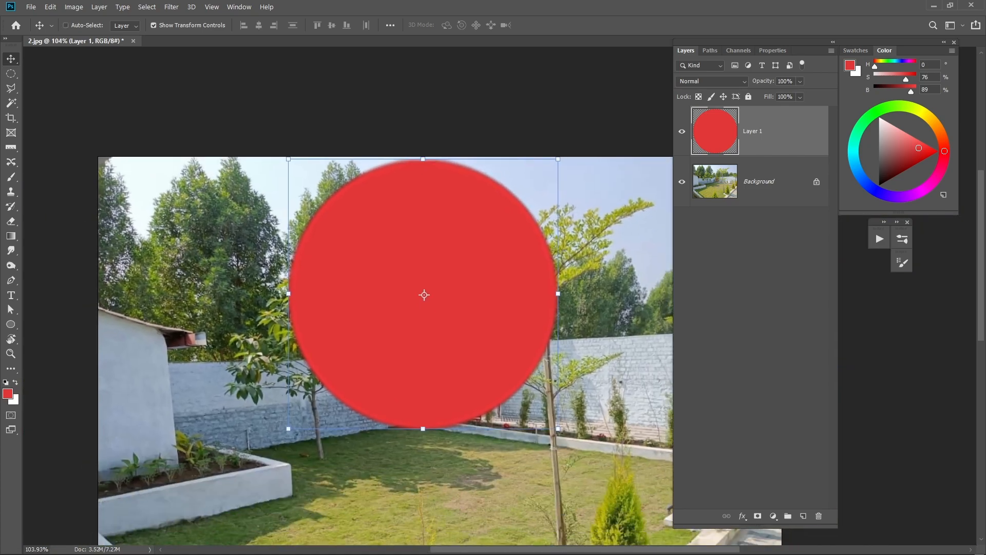
# Switch to Illustrator and zoom deep into the black ellipse's edge to examine its sharpness.
pyautogui.hotkey('alt', 'Tab')
pyautogui.hotkey('alt', 'Tab')
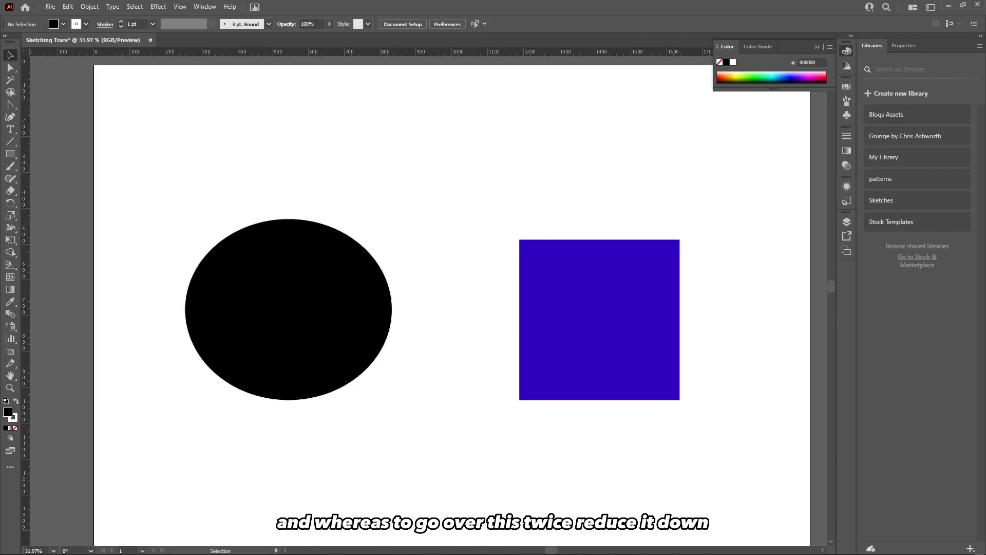
pyautogui.click(288, 309)
pyautogui.moveTo(288, 309); pyautogui.dragTo(405, 314)
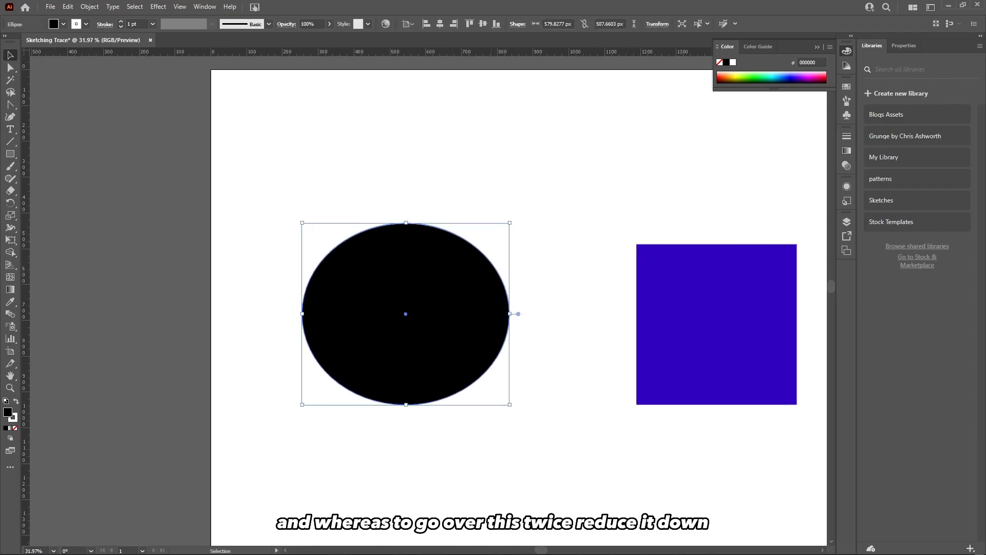
pyautogui.moveTo(509, 223); pyautogui.dragTo(426, 380)
pyautogui.click(377, 341)
pyautogui.moveTo(458, 329); pyautogui.dragTo(523, 273)
pyautogui.moveTo(454, 223); pyautogui.dragTo(514, 224)
pyautogui.moveTo(431, 288); pyautogui.dragTo(555, 257)
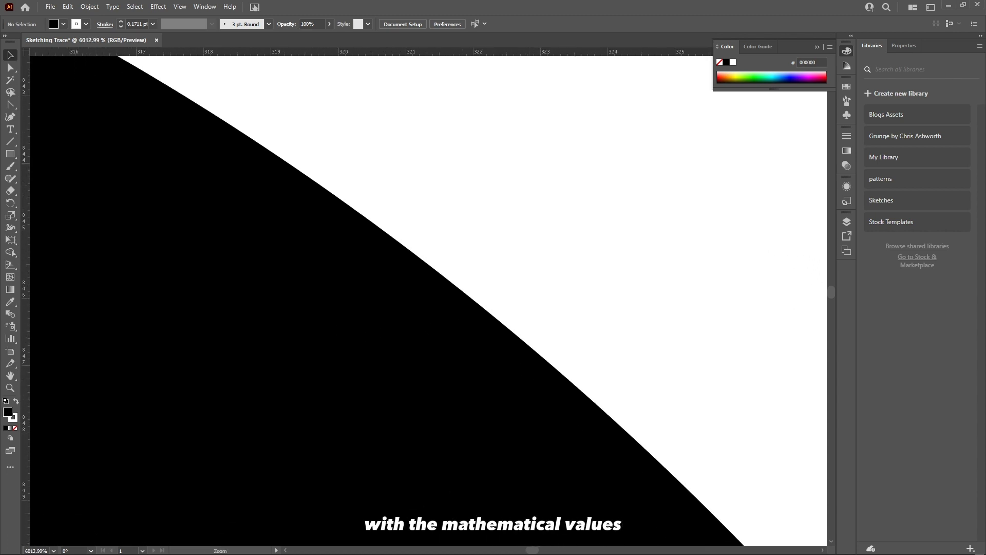
pyautogui.moveTo(530, 185); pyautogui.dragTo(565, 185)
pyautogui.moveTo(335, 242); pyautogui.dragTo(477, 188)
pyautogui.moveTo(398, 207); pyautogui.dragTo(352, 206)
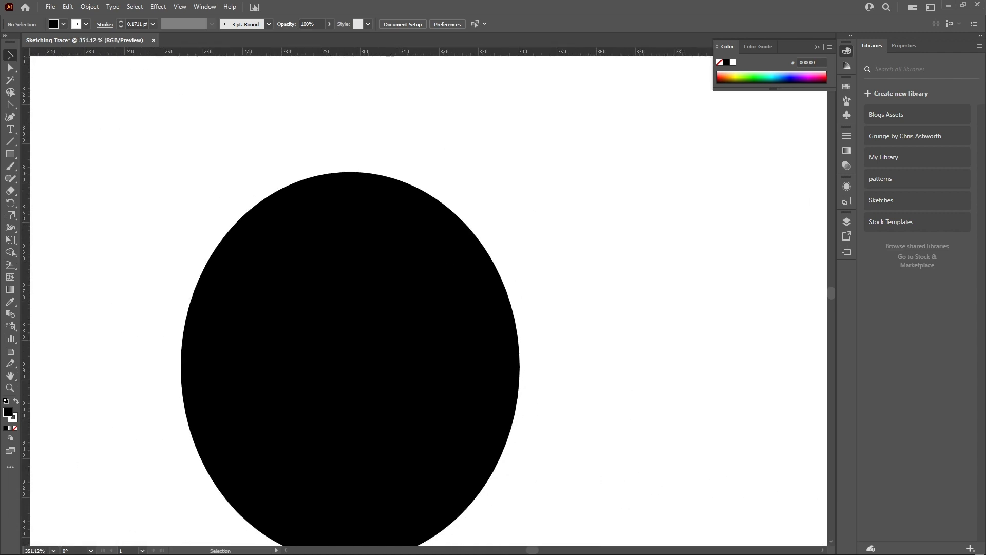
# Zoom back out and examine the black ellipse at several magnifications.
pyautogui.moveTo(348, 363); pyautogui.dragTo(328, 364)
pyautogui.click(329, 363)
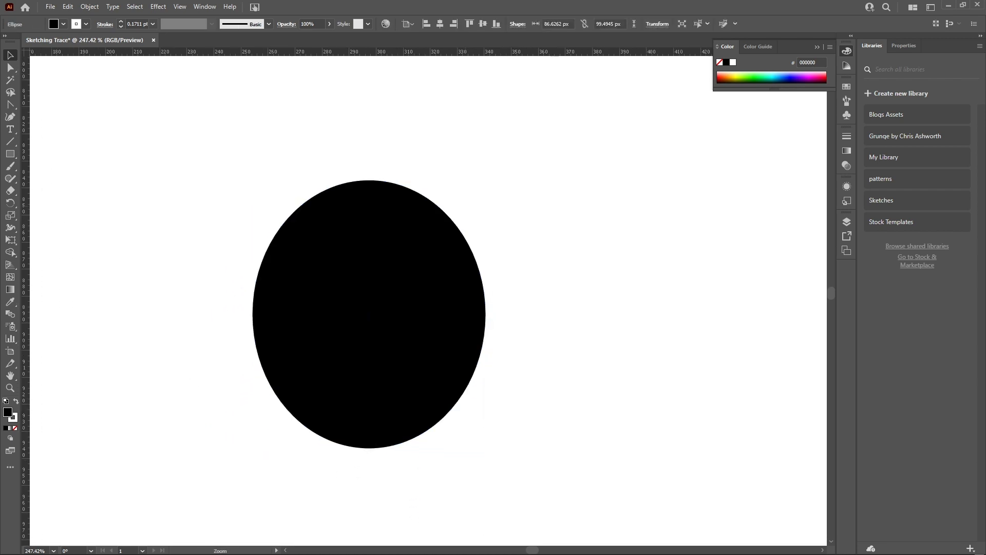
pyautogui.moveTo(593, 154); pyautogui.dragTo(544, 155)
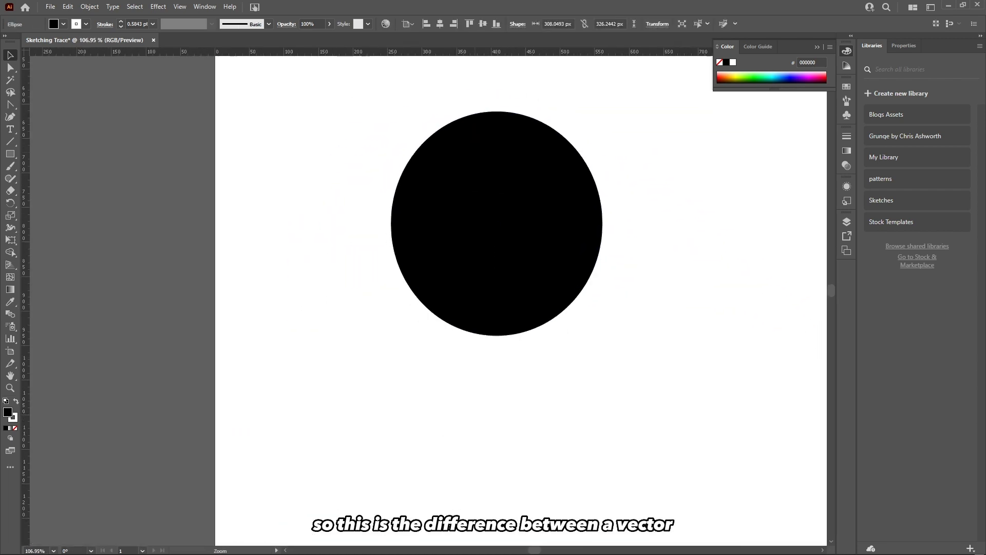
pyautogui.moveTo(496, 224); pyautogui.dragTo(400, 384)
pyautogui.moveTo(431, 175); pyautogui.dragTo(368, 240)
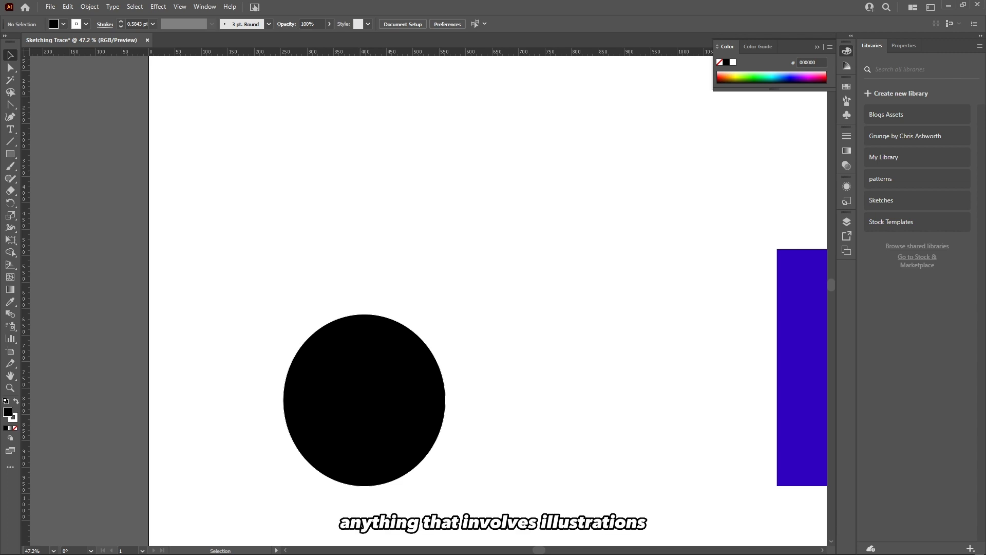
pyautogui.moveTo(410, 186); pyautogui.dragTo(325, 206)
pyautogui.moveTo(323, 368); pyautogui.dragTo(411, 332)
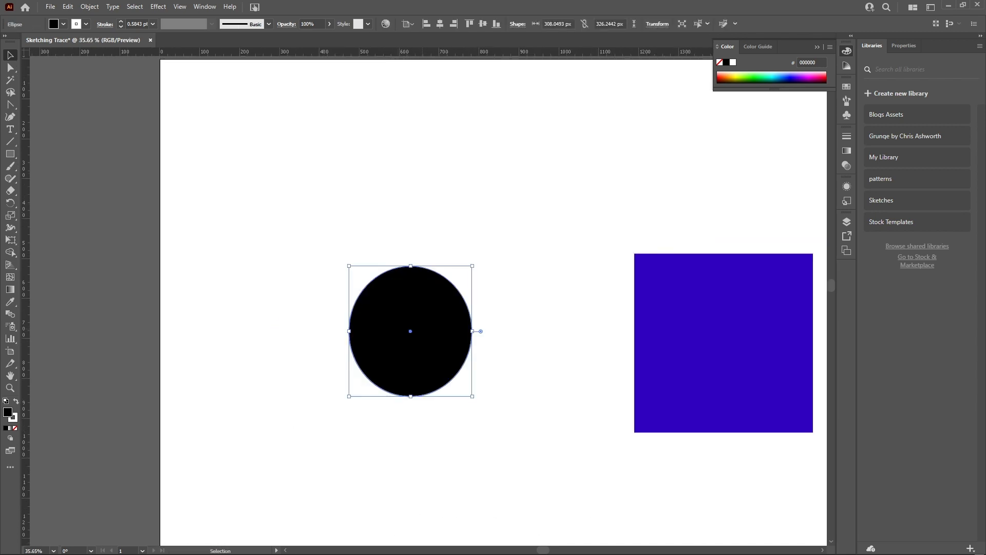
pyautogui.click(413, 247)
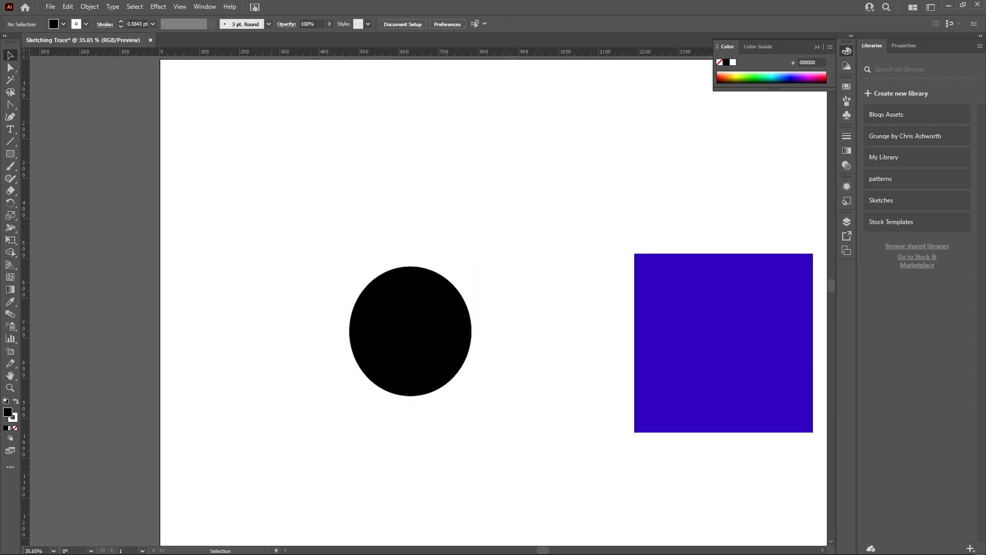
pyautogui.moveTo(410, 294); pyautogui.dragTo(371, 258)
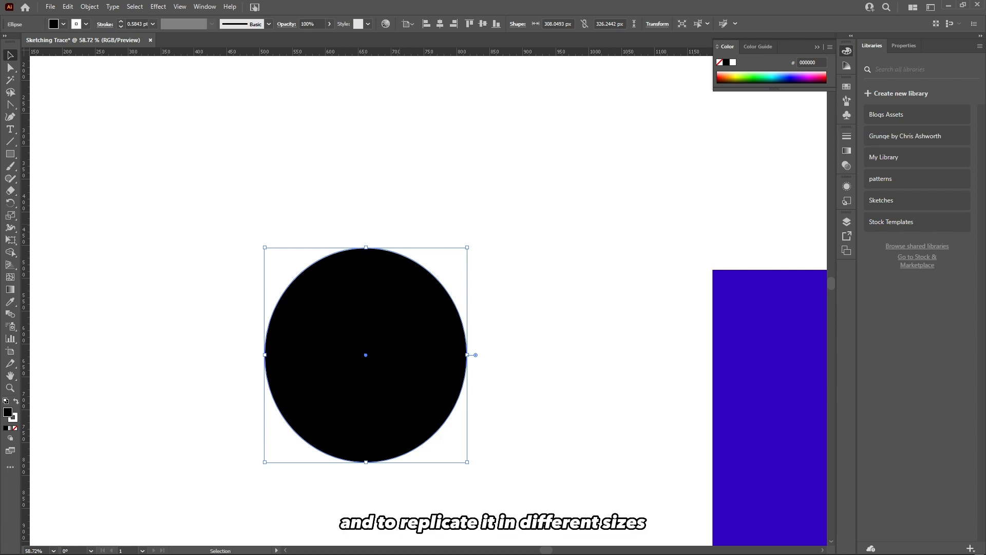
# Select and remove the circle and square from the artboard.
pyautogui.hotkey('ctrl', 'shift', 'a')
pyautogui.moveTo(406, 284); pyautogui.dragTo(545, 284)
pyautogui.moveTo(415, 249); pyautogui.dragTo(192, 266)
pyautogui.click(405, 267)
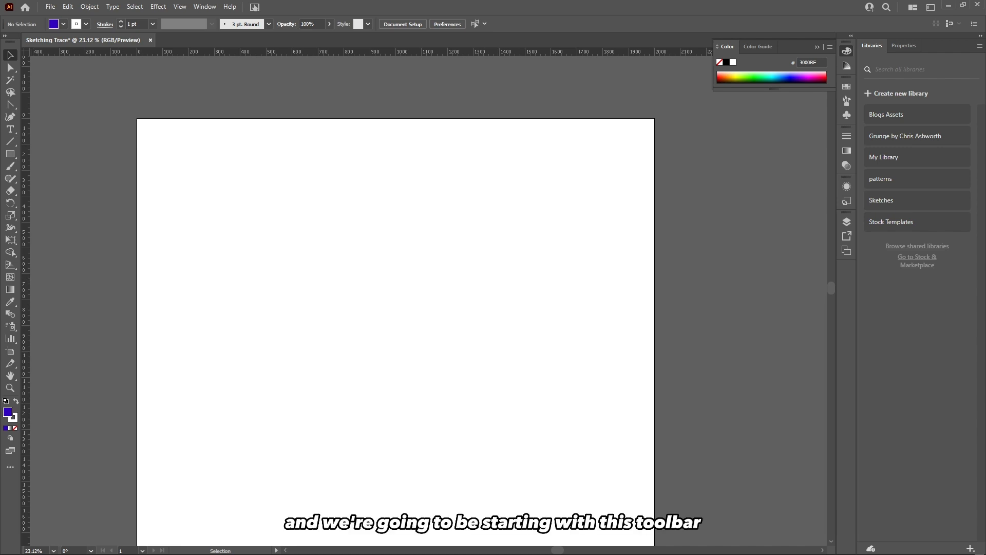
# Undock the tools panel into a floating panel beside the canvas.
pyautogui.moveTo(10, 47); pyautogui.dragTo(18, 92)
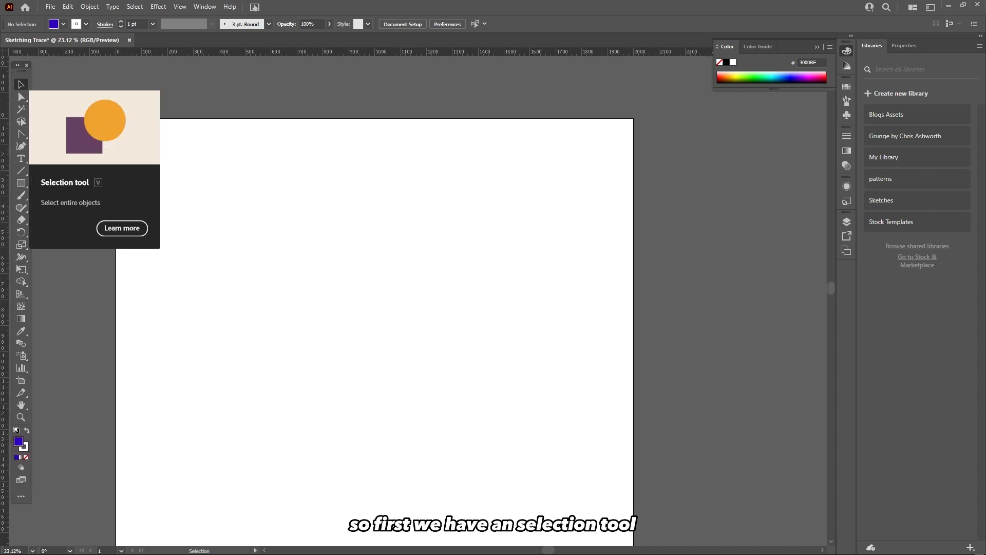
pyautogui.moveTo(21, 66); pyautogui.dragTo(21, 58)
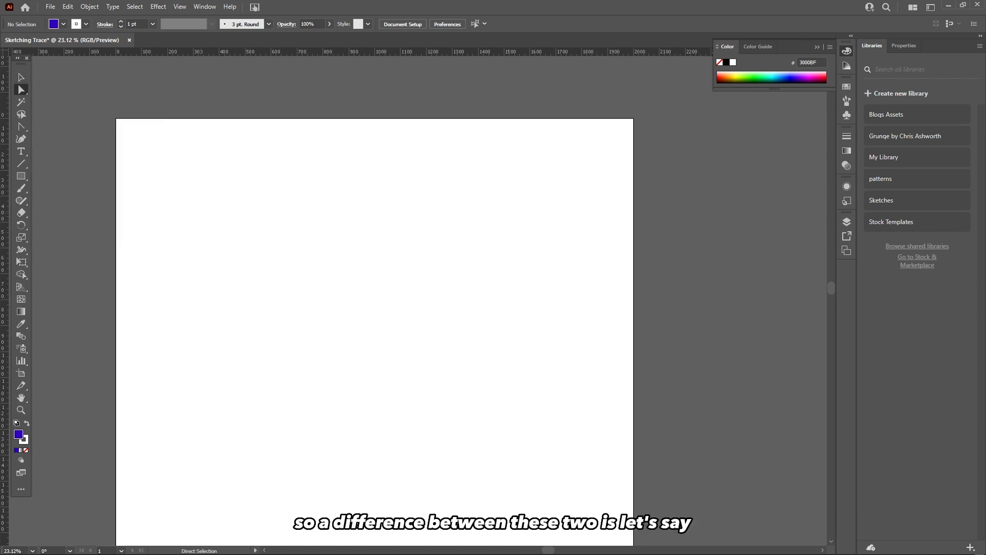
pyautogui.moveTo(213, 198); pyautogui.dragTo(224, 175)
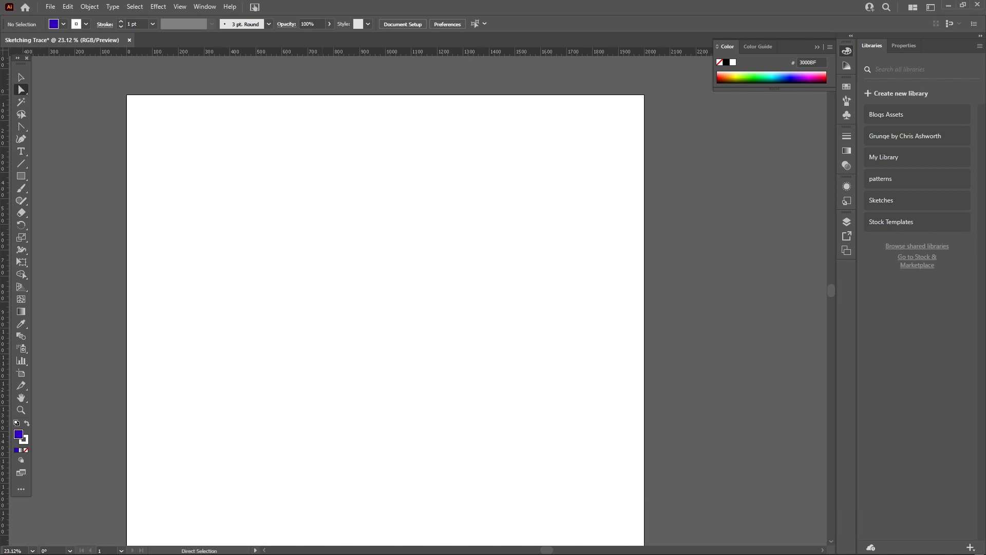
# Draw a blue rectangle about 706 × 554 px on the artboard and deselect it.
pyautogui.moveTo(189, 148); pyautogui.dragTo(372, 291)
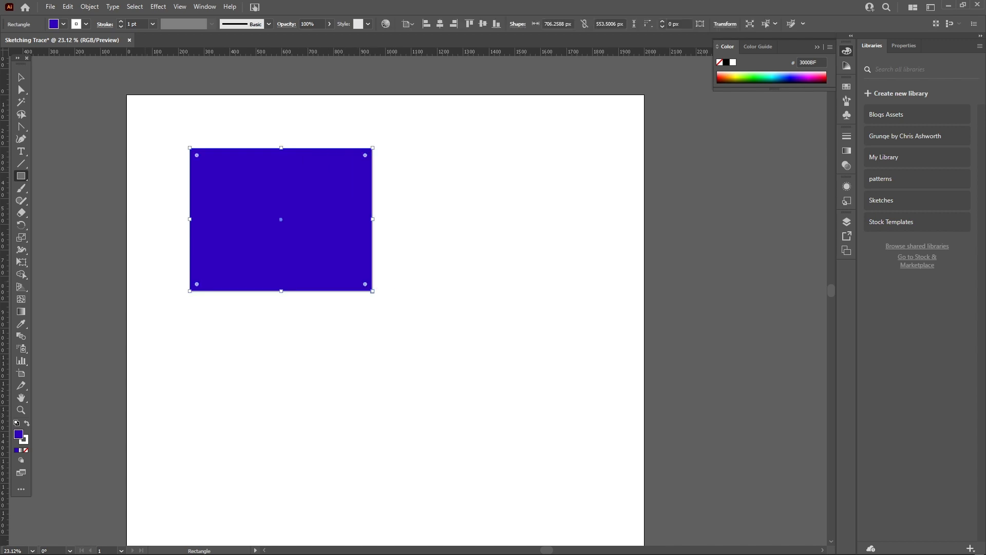
pyautogui.press('v')
pyautogui.hotkey('ctrl', 'shift', 'a')
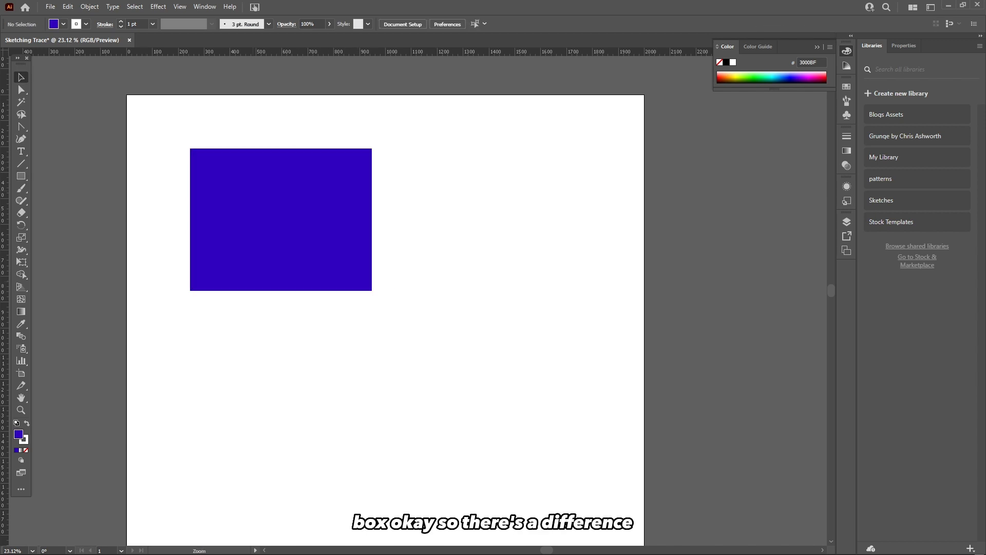
# Select the rectangle with the Selection tool and nudge it slightly upward.
pyautogui.moveTo(253, 191); pyautogui.dragTo(381, 215)
pyautogui.click(380, 215)
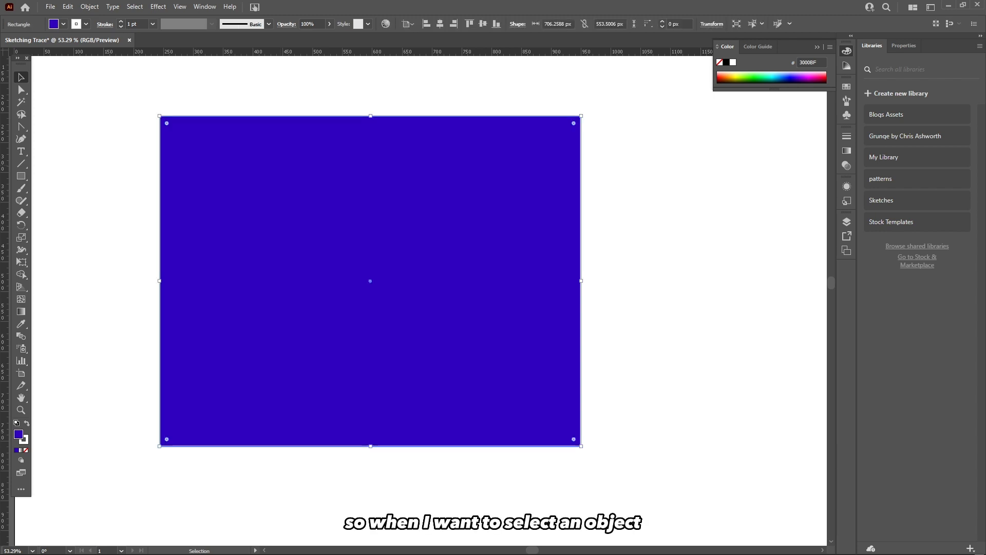
pyautogui.hotkey('ctrl', 'shift', 'a')
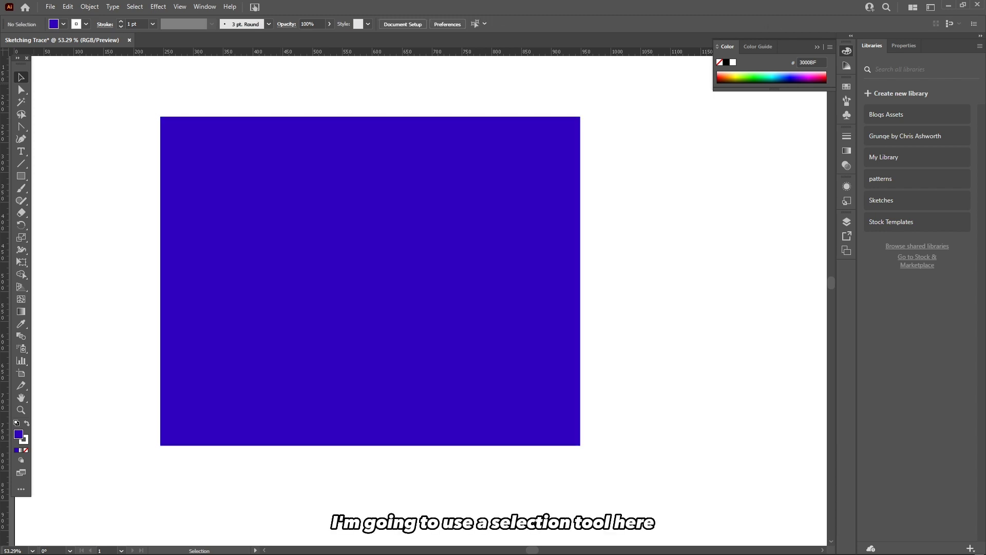
pyautogui.click(294, 212)
pyautogui.moveTo(294, 212)
pyautogui.mouseDown()
pyautogui.moveTo(335, 214)
pyautogui.moveTo(292, 222)
pyautogui.moveTo(292, 202)
pyautogui.mouseUp()
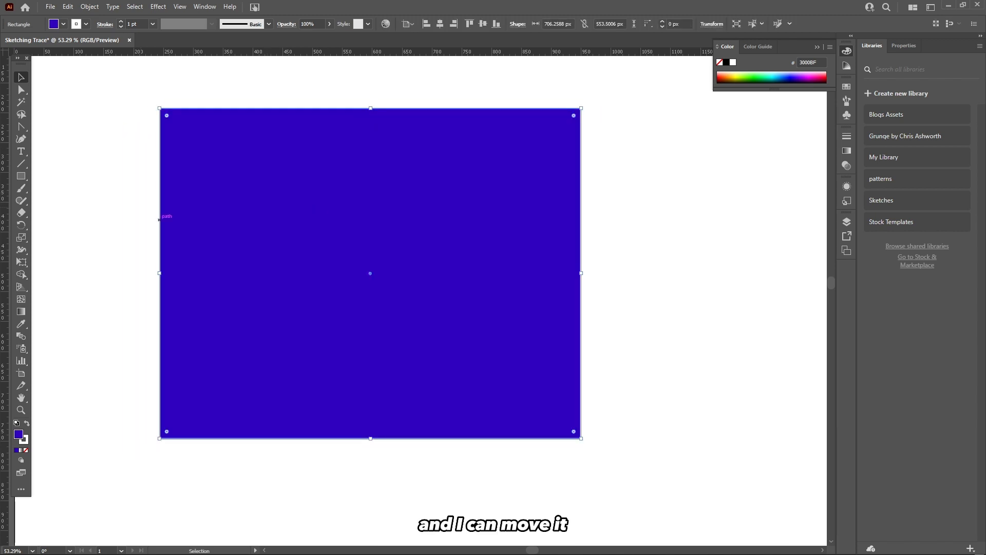
pyautogui.click(126, 214)
pyautogui.click(246, 216)
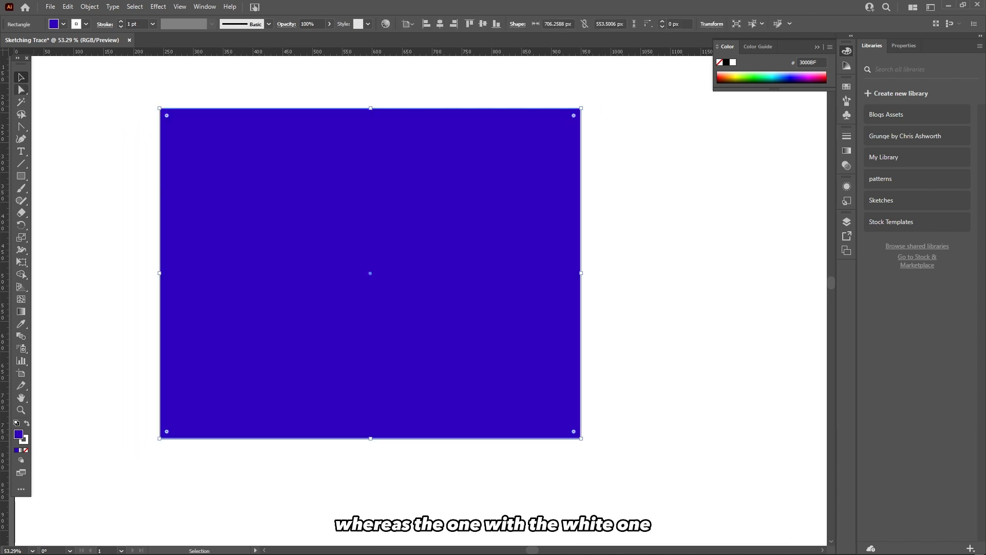
# Drag the rectangle's top-left anchor outward with the Direct Selection tool.
pyautogui.click(21, 89)
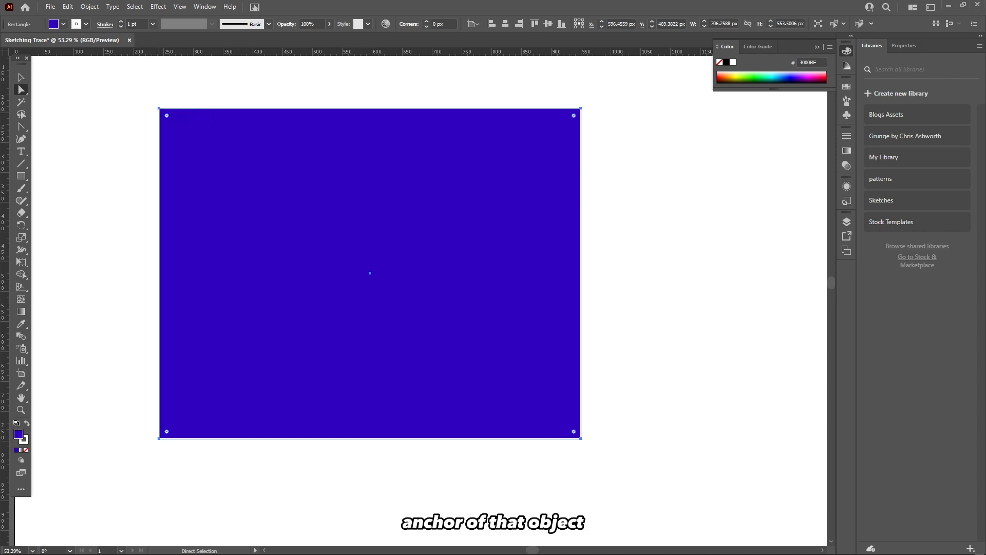
pyautogui.moveTo(159, 108); pyautogui.dragTo(127, 120)
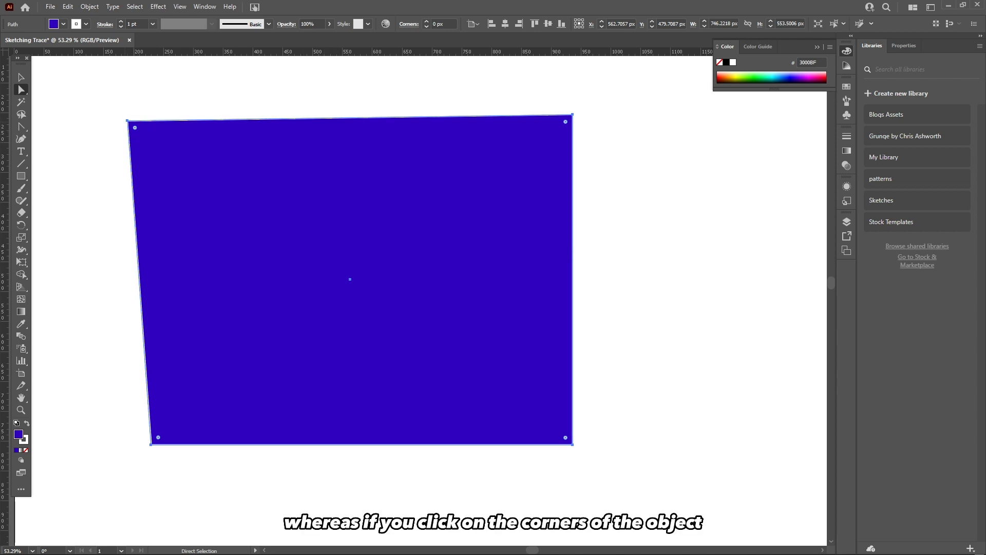
pyautogui.click(128, 120)
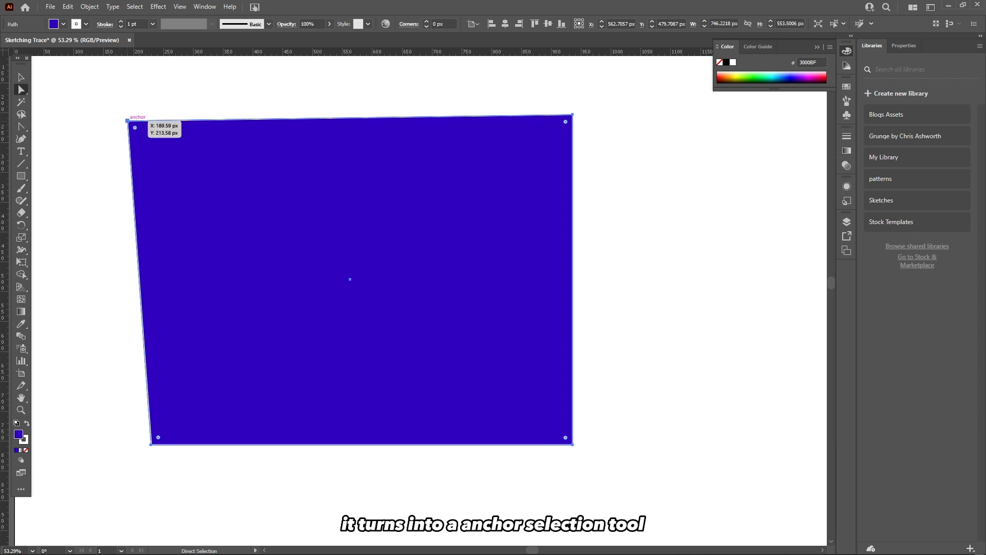
# Drag the rectangle's top-left anchor slightly inward with the Direct Selection tool.
pyautogui.rightClick(21, 89)
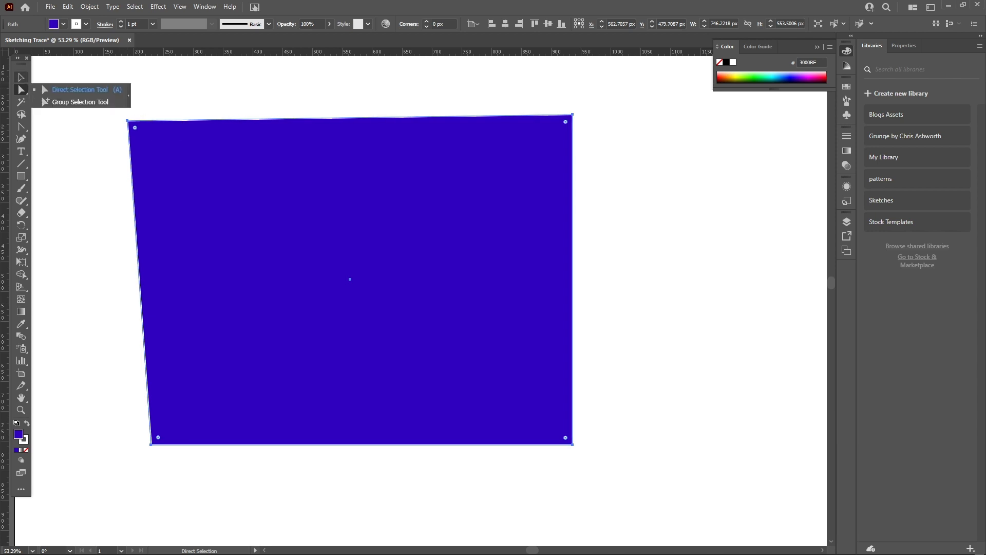
pyautogui.click(21, 77)
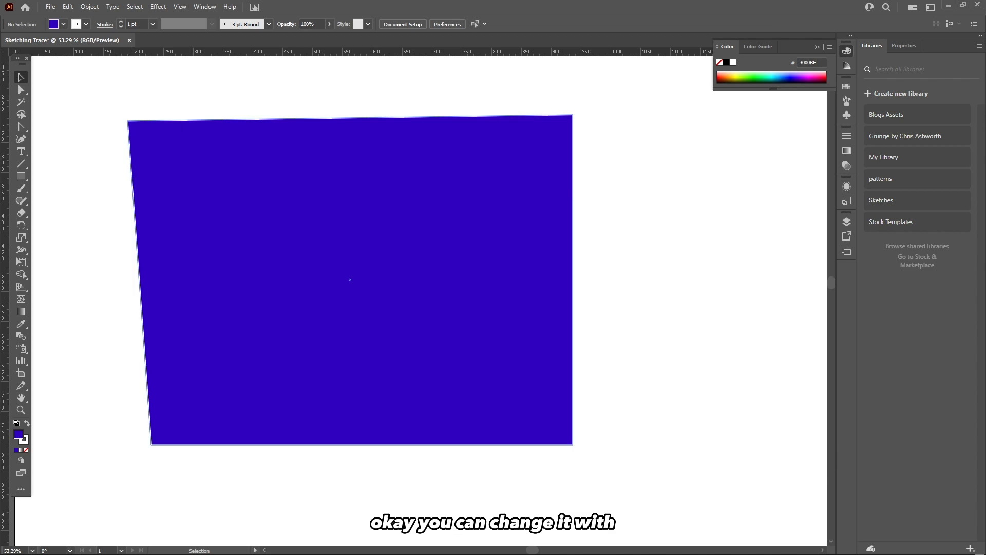
pyautogui.click(350, 279)
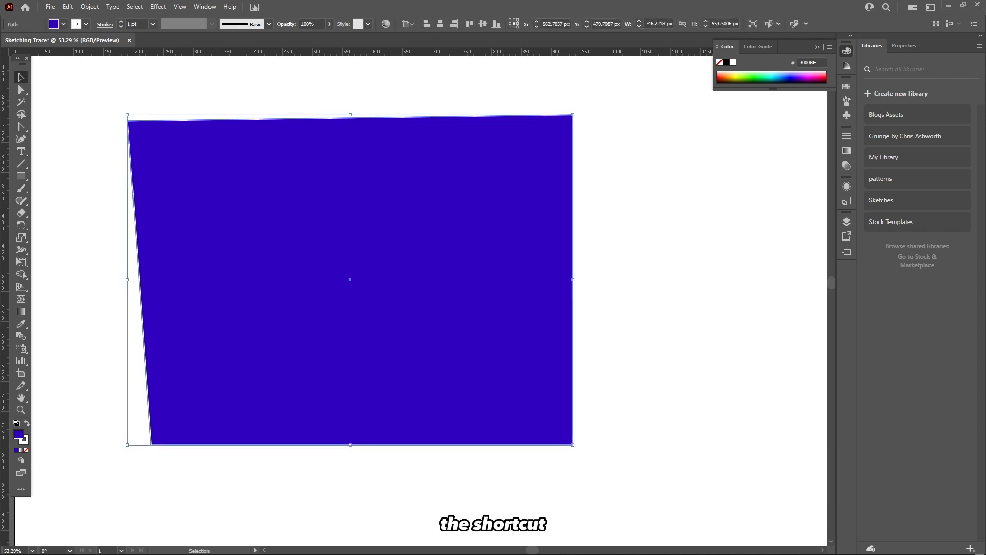
pyautogui.press('a')
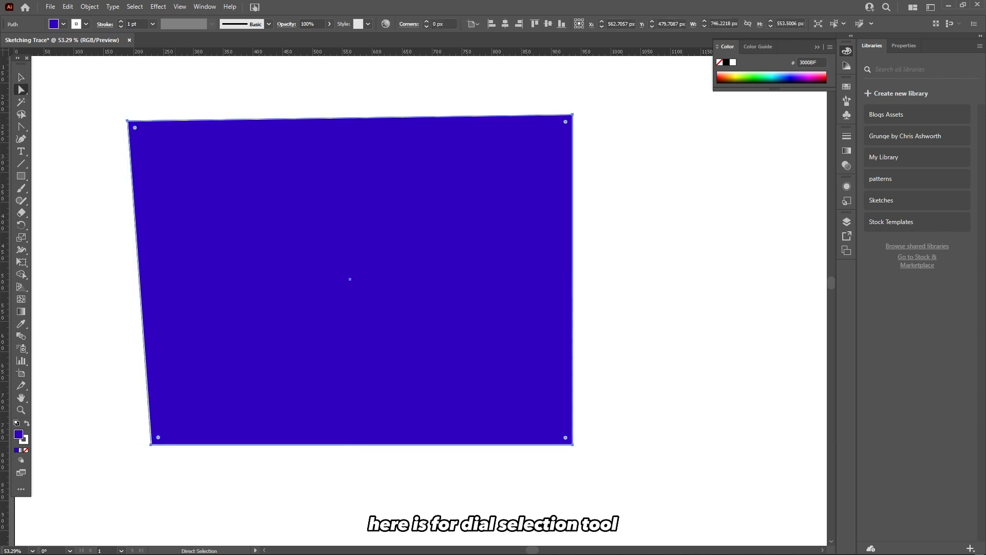
pyautogui.click(128, 122)
pyautogui.moveTo(135, 127)
pyautogui.mouseDown()
pyautogui.moveTo(172, 146)
pyautogui.moveTo(126, 133)
pyautogui.moveTo(148, 134)
pyautogui.mouseUp()
pyautogui.click(196, 174)
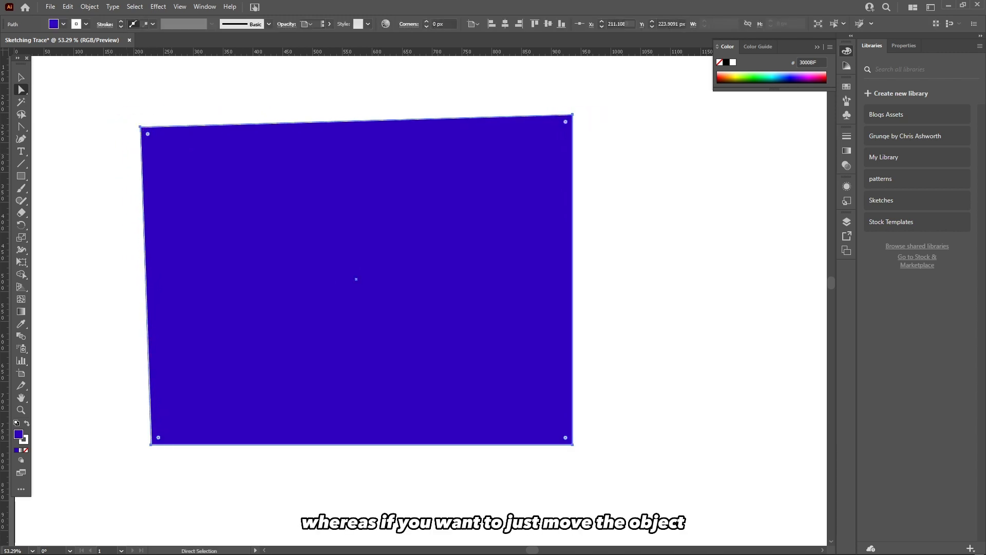
# Move the whole rectangle a little to the right with the Selection tool.
pyautogui.click(108, 170)
pyautogui.press('v')
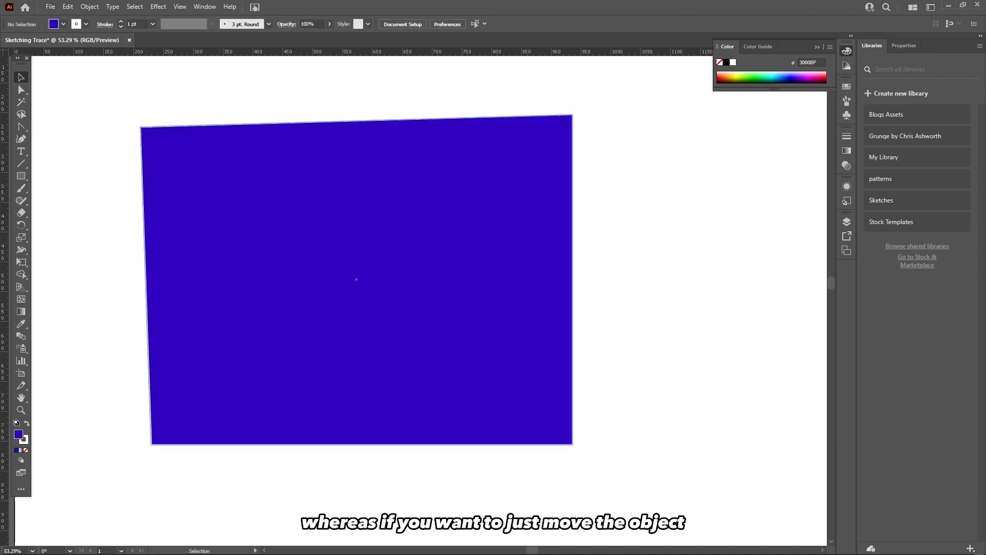
pyautogui.moveTo(227, 180); pyautogui.dragTo(249, 182)
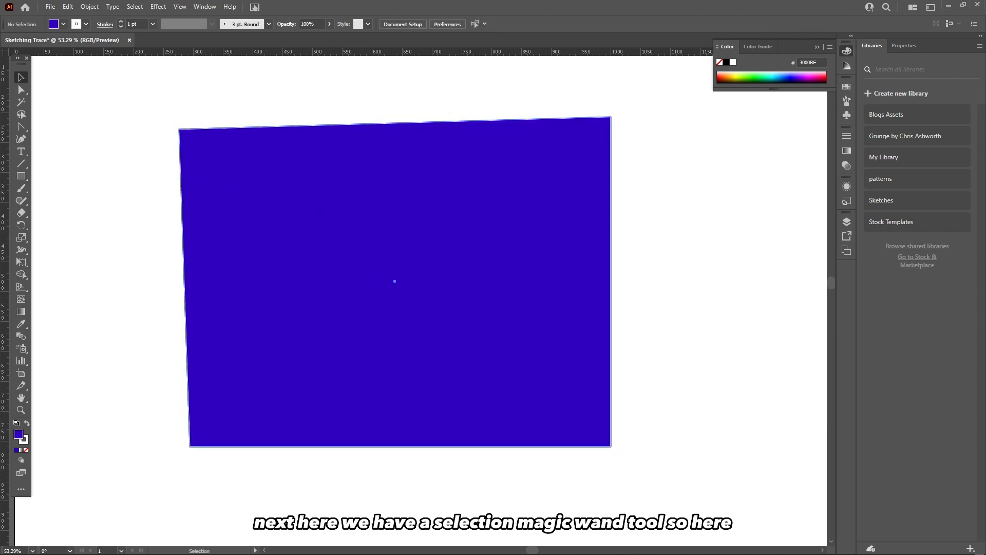
# Select the rectangle with the Magic Wand tool.
pyautogui.click(322, 214)
pyautogui.press('y')
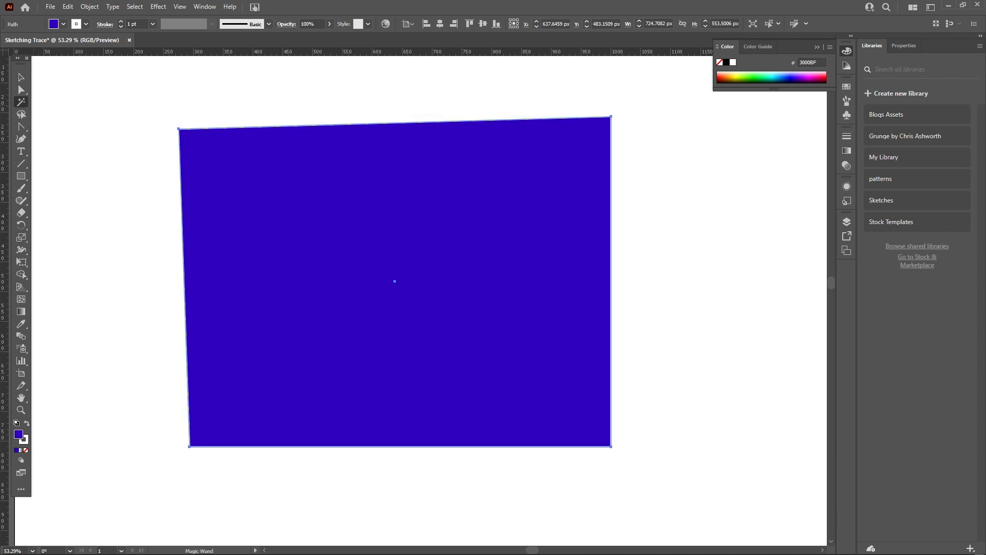
pyautogui.scroll(1, 185, 130)
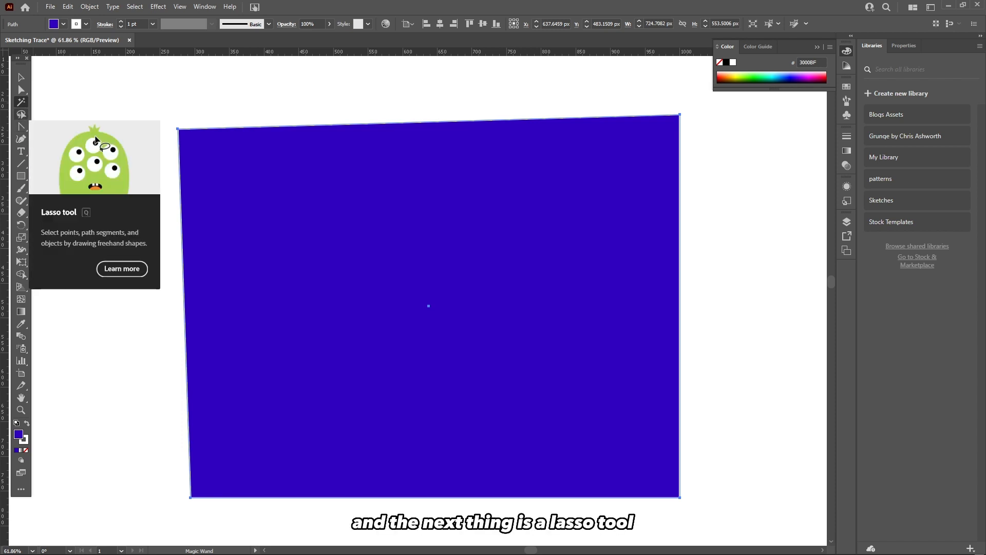
# Lasso-select the small square's top-left corner and drag that anchor left with the Direct Selection tool.
pyautogui.click(21, 114)
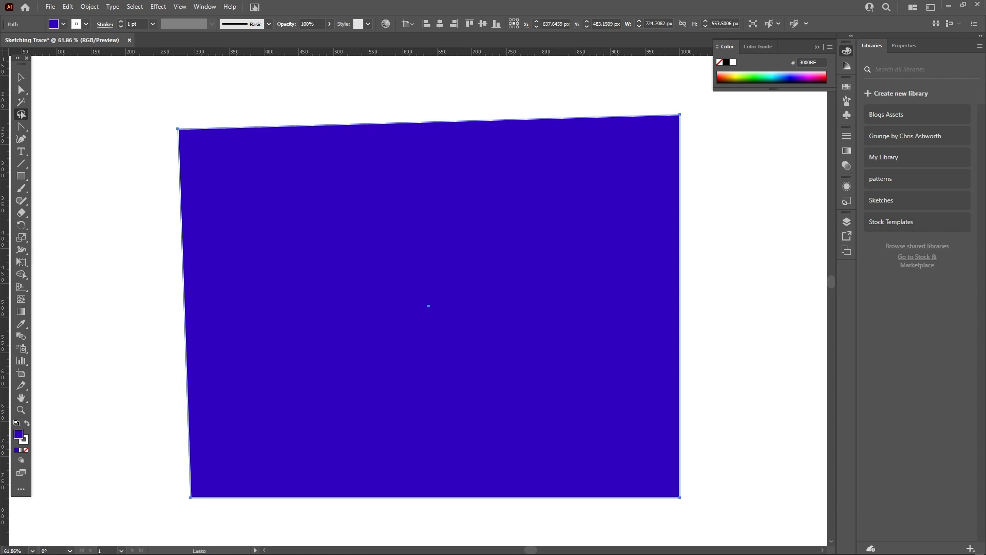
pyautogui.keyDown('ctrl'); pyautogui.keyDown('alt'); pyautogui.click(302, 159); pyautogui.keyUp('alt'); pyautogui.keyUp('ctrl')
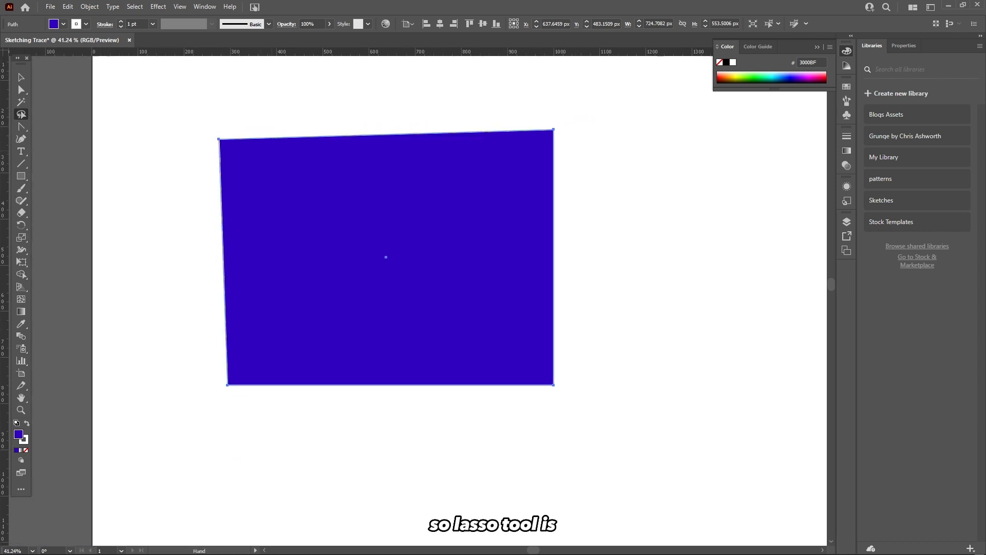
pyautogui.moveTo(302, 160); pyautogui.dragTo(208, 190)
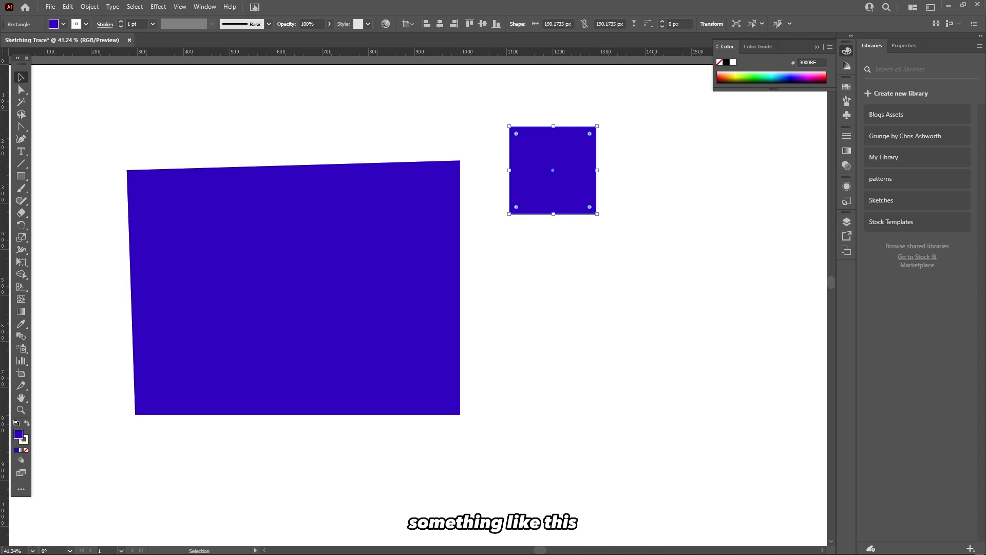
pyautogui.hotkey('ctrl', 'shift', 'a')
pyautogui.press('q')
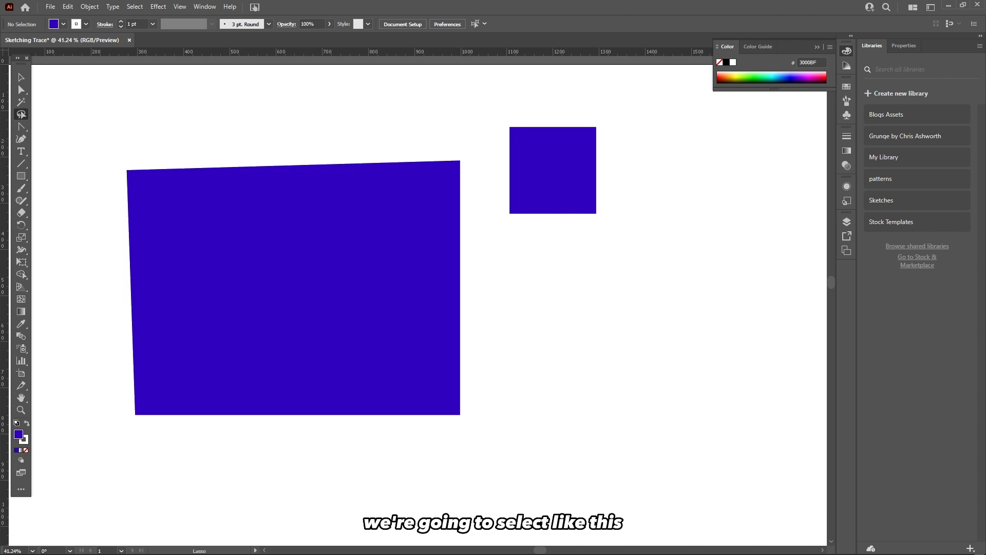
pyautogui.moveTo(534, 110)
pyautogui.mouseDown()
pyautogui.moveTo(490, 138)
pyautogui.moveTo(513, 221)
pyautogui.moveTo(553, 166)
pyautogui.moveTo(592, 143)
pyautogui.moveTo(607, 108)
pyautogui.moveTo(534, 111)
pyautogui.mouseUp()
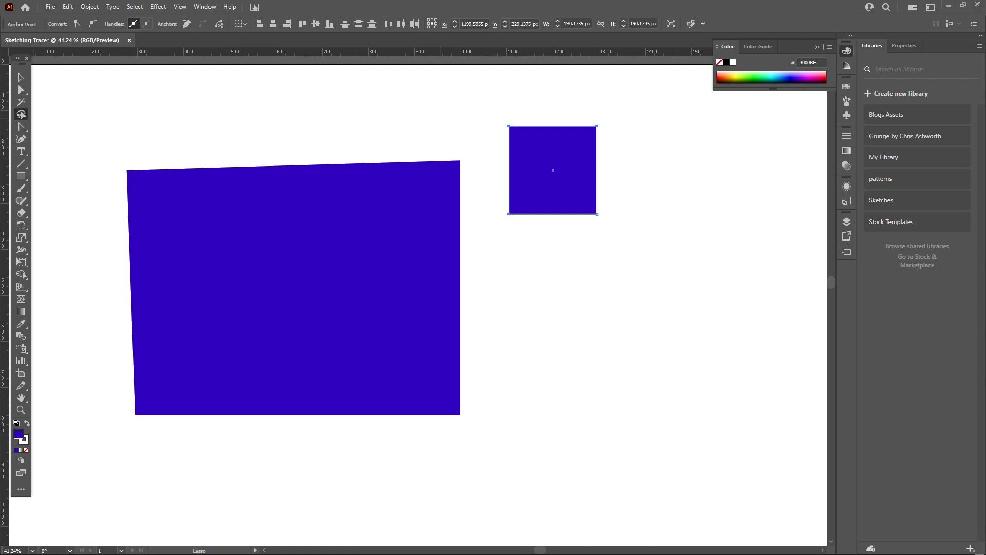
pyautogui.press('a')
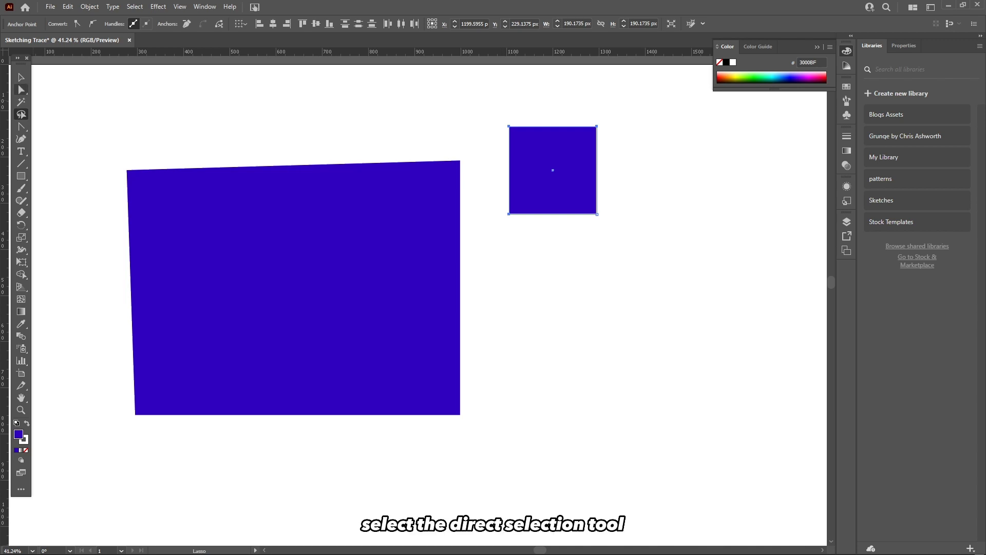
pyautogui.moveTo(521, 126); pyautogui.dragTo(498, 123)
pyautogui.click(472, 129)
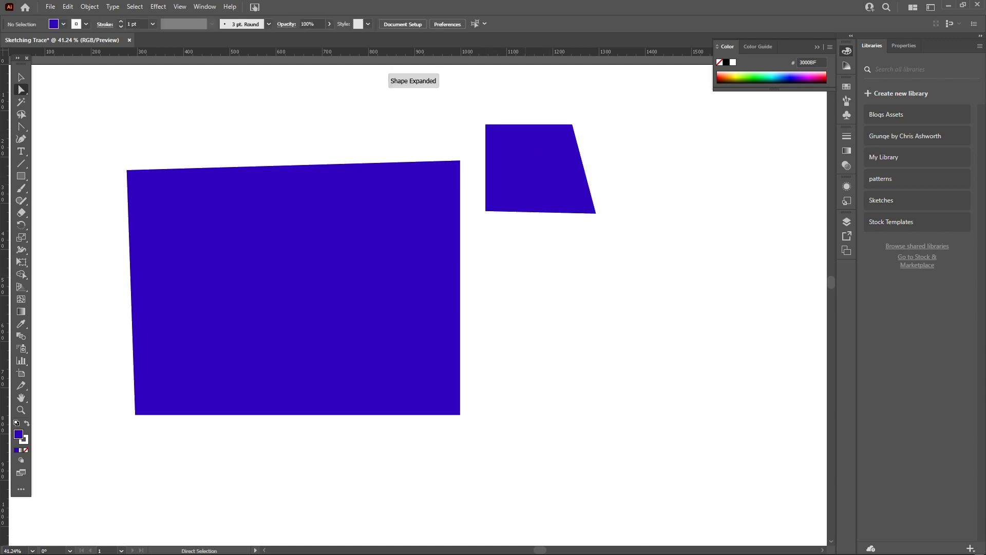
# Delete the large rectangle and the small shape to clear the artboard.
pyautogui.click(383, 221)
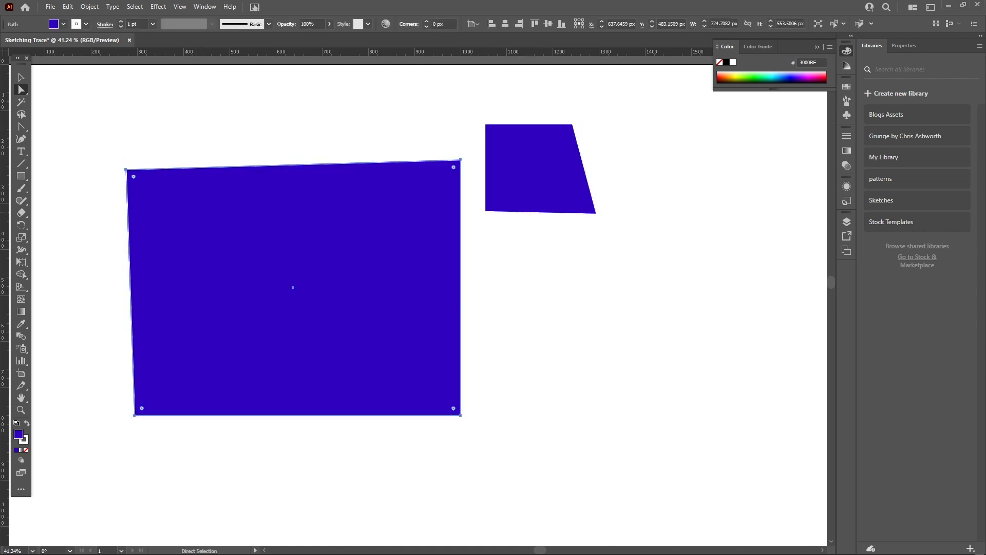
pyautogui.press('Delete')
pyautogui.hotkey('ctrl', 'a')
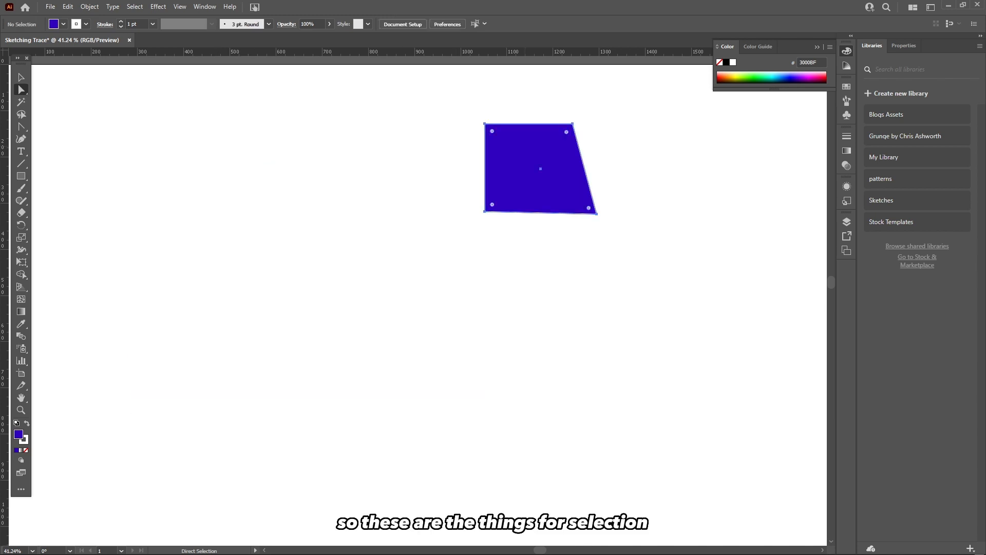
pyautogui.press('Delete')
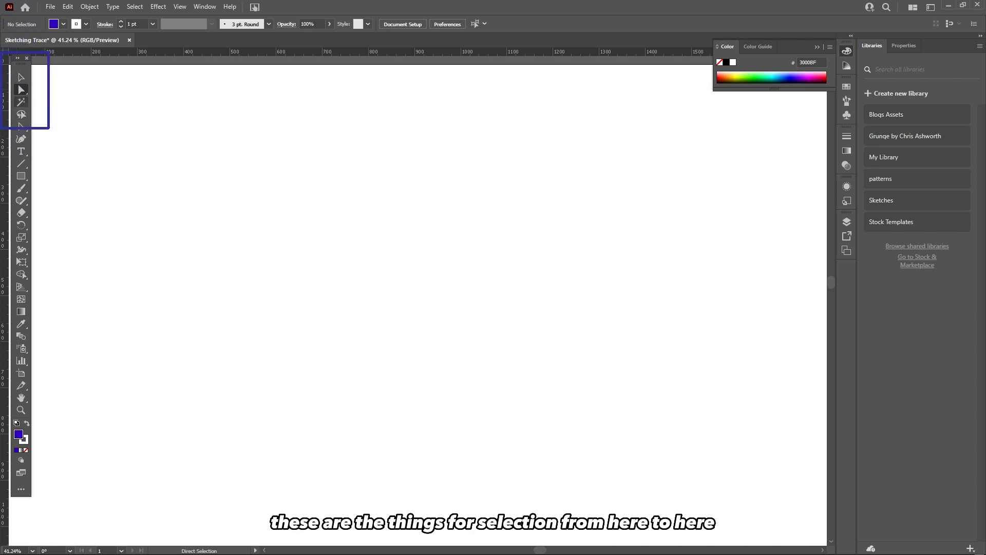
pyautogui.click(21, 114)
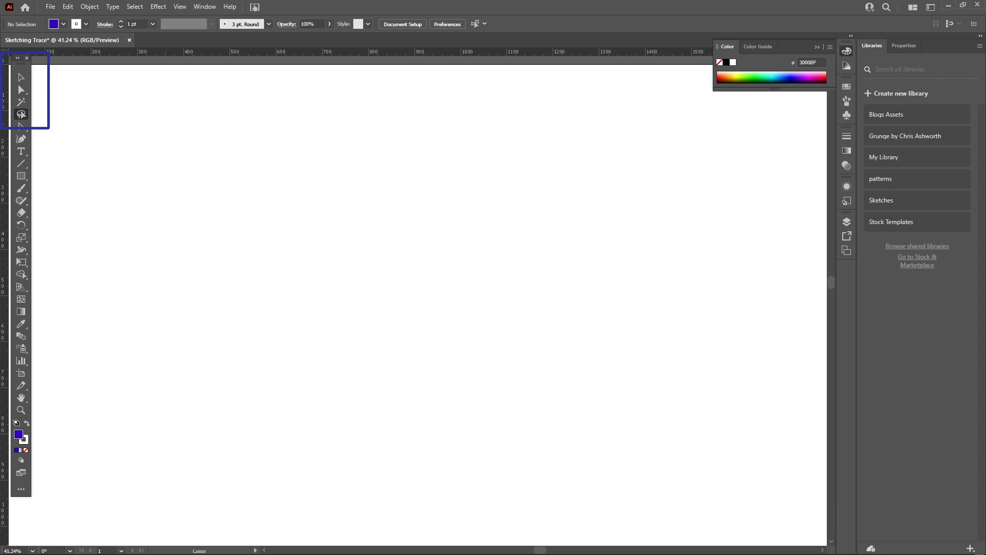
pyautogui.click(21, 126)
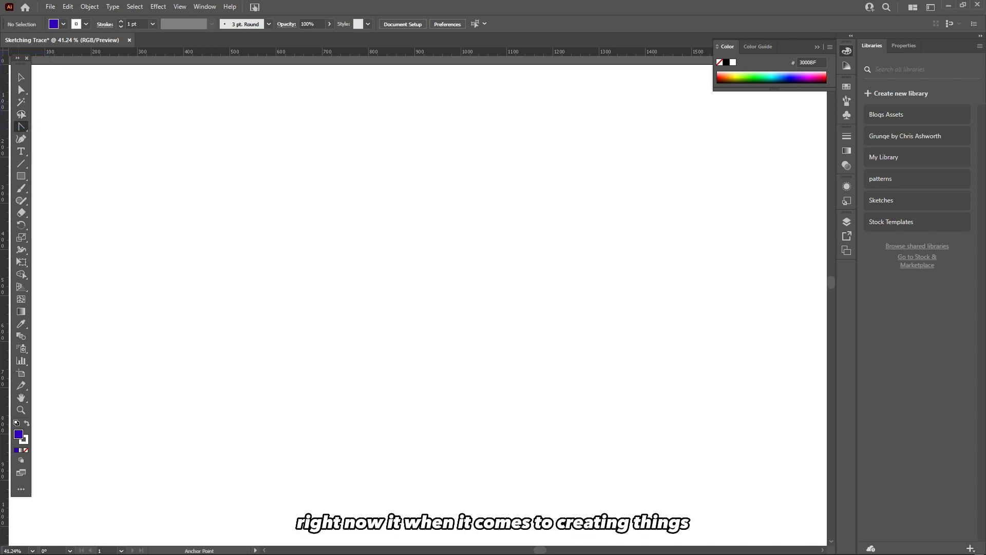
pyautogui.rightClick(21, 126)
pyautogui.click(59, 126)
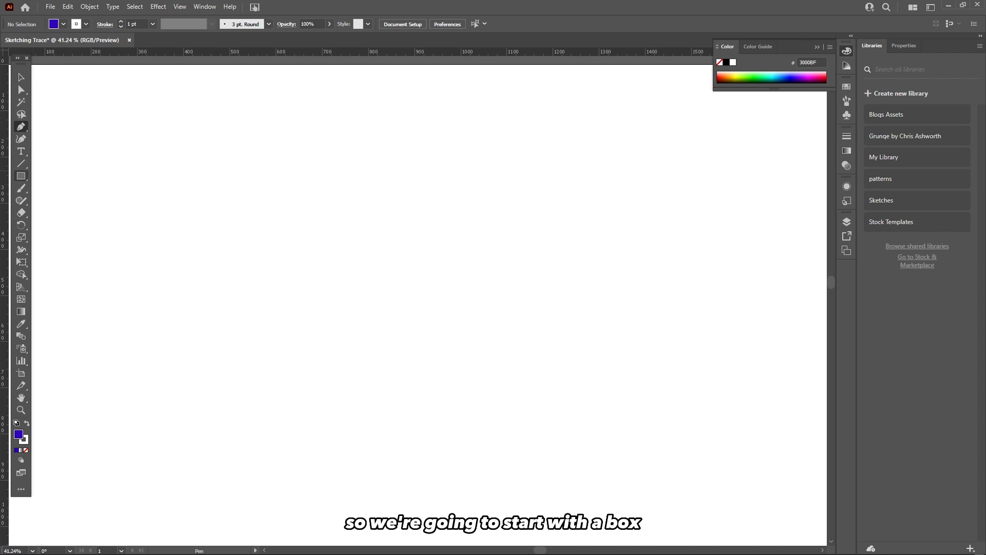
# Draw a rectangle about 524 × 403 px with the Rectangle tool.
pyautogui.click(21, 175)
pyautogui.click(21, 176)
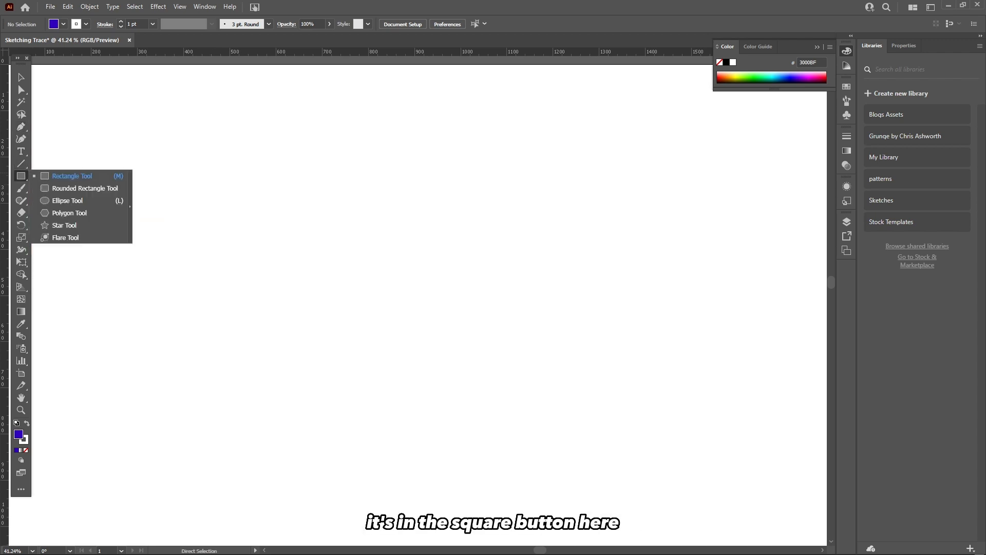
pyautogui.click(72, 176)
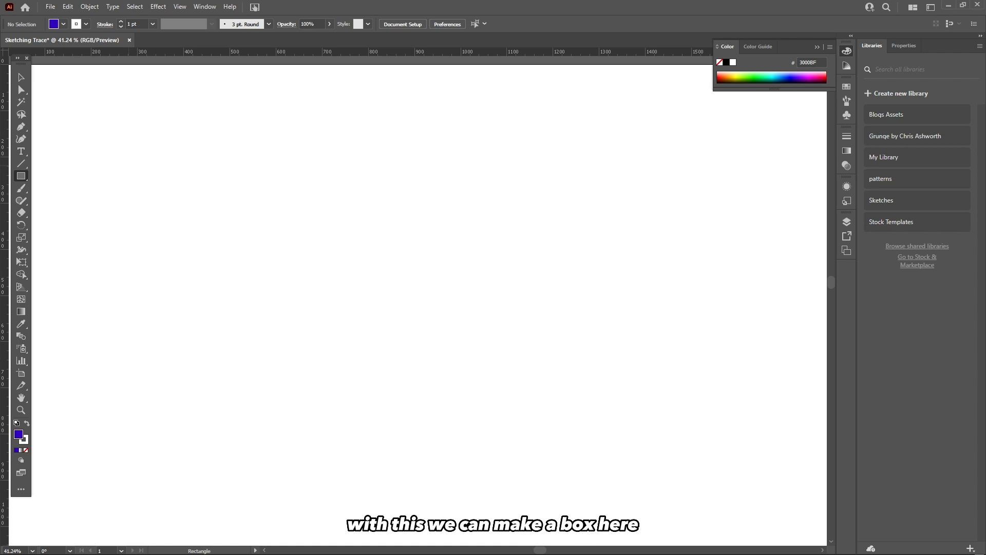
pyautogui.moveTo(156, 138)
pyautogui.mouseDown()
pyautogui.moveTo(395, 298)
pyautogui.moveTo(399, 322)
pyautogui.mouseUp()
pyautogui.moveTo(426, 223); pyautogui.dragTo(426, 225)
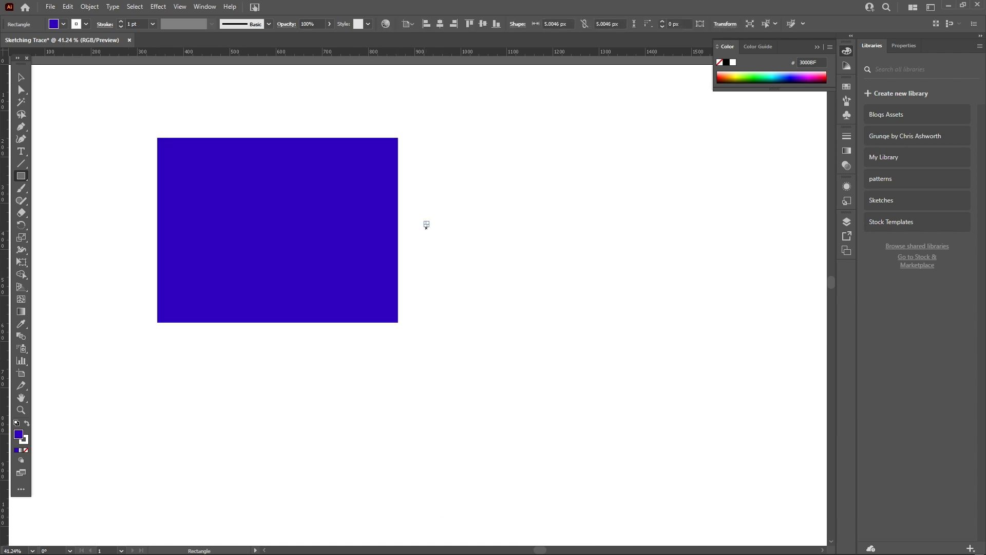
pyautogui.hotkey('ctrl', 'z')
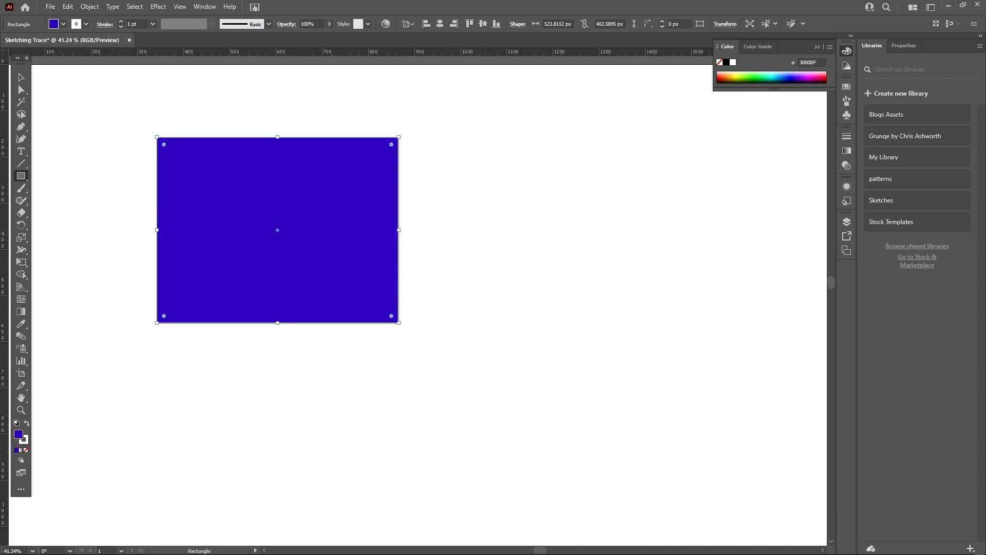
# Create a 10 × 10 px square by entering its width and height, then undo it.
pyautogui.click(453, 230)
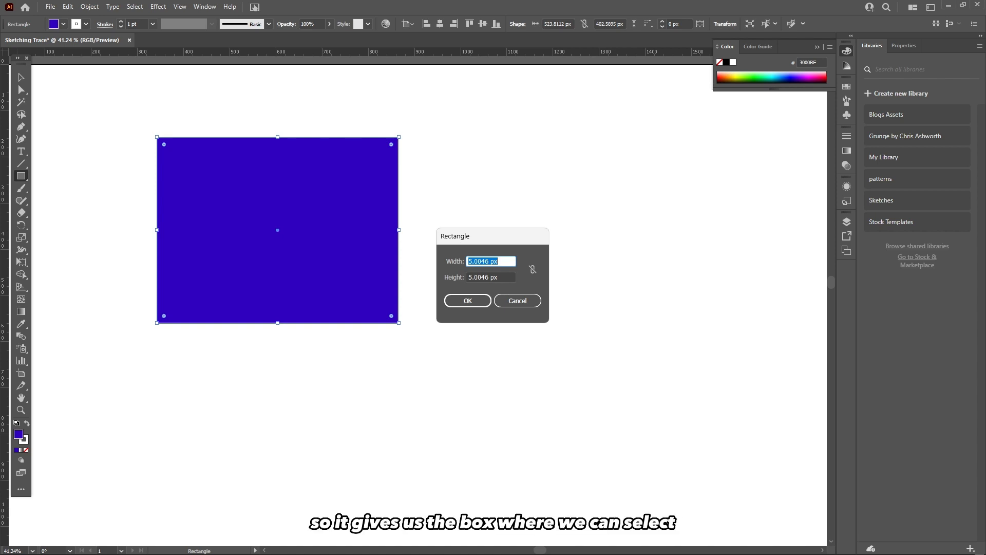
pyautogui.moveTo(458, 241); pyautogui.dragTo(411, 230)
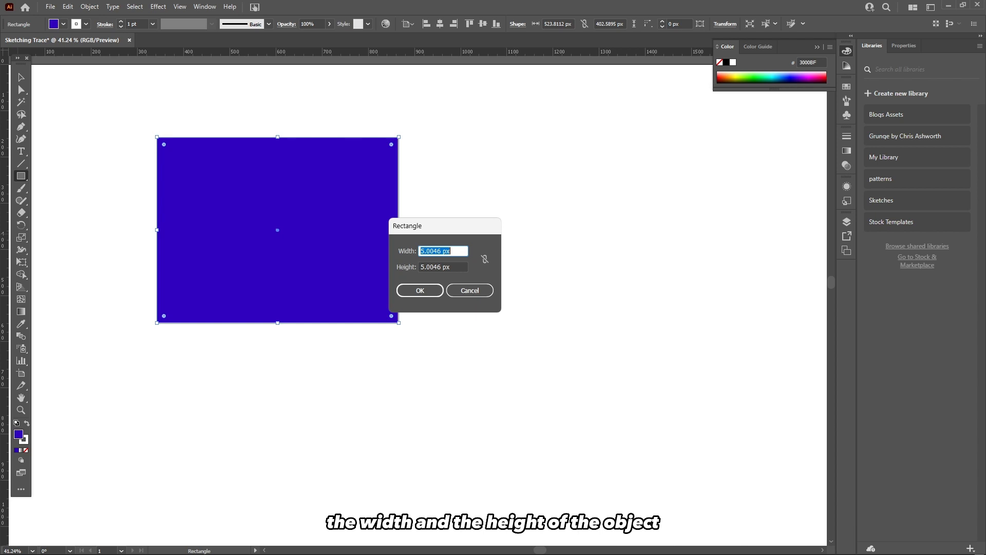
pyautogui.write('10')
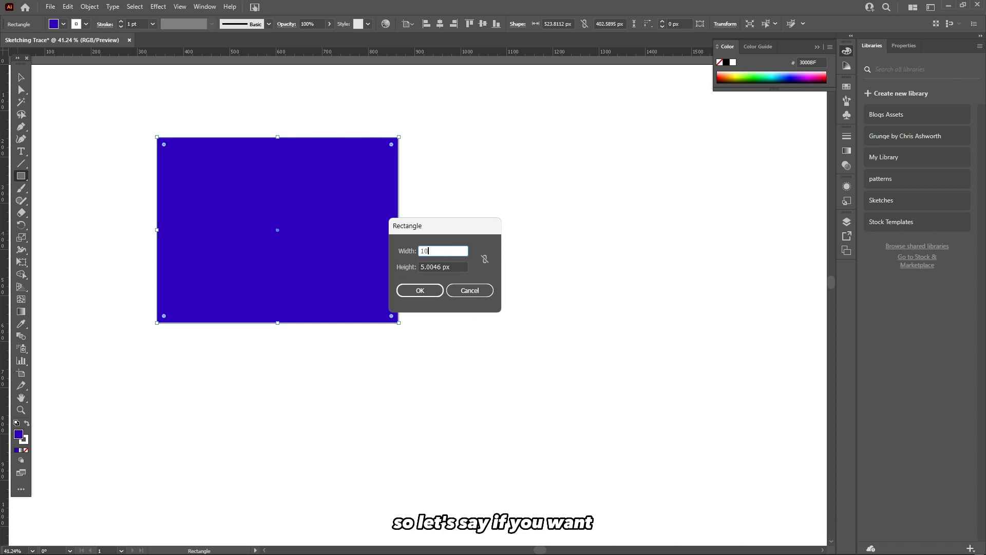
pyautogui.press('Tab')
pyautogui.write('10')
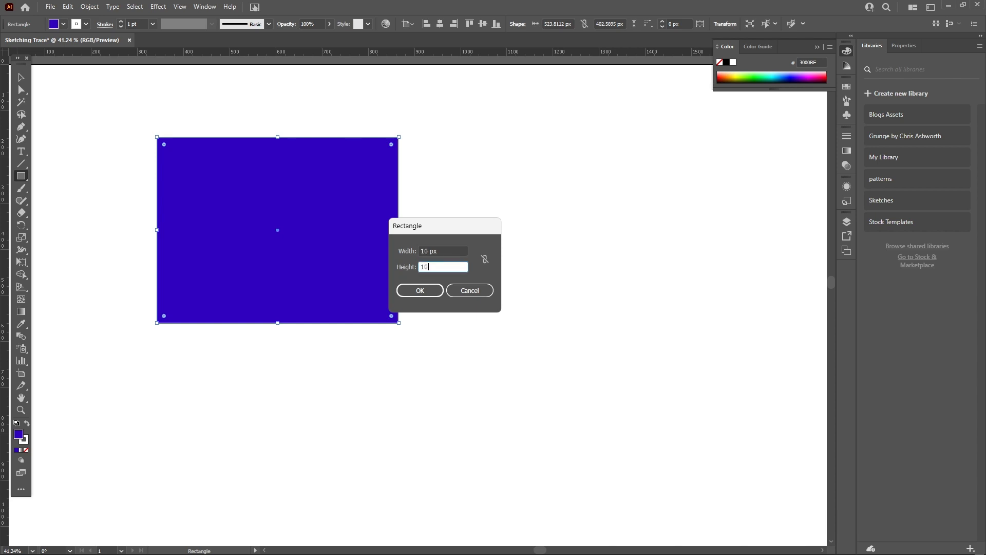
pyautogui.press('Return')
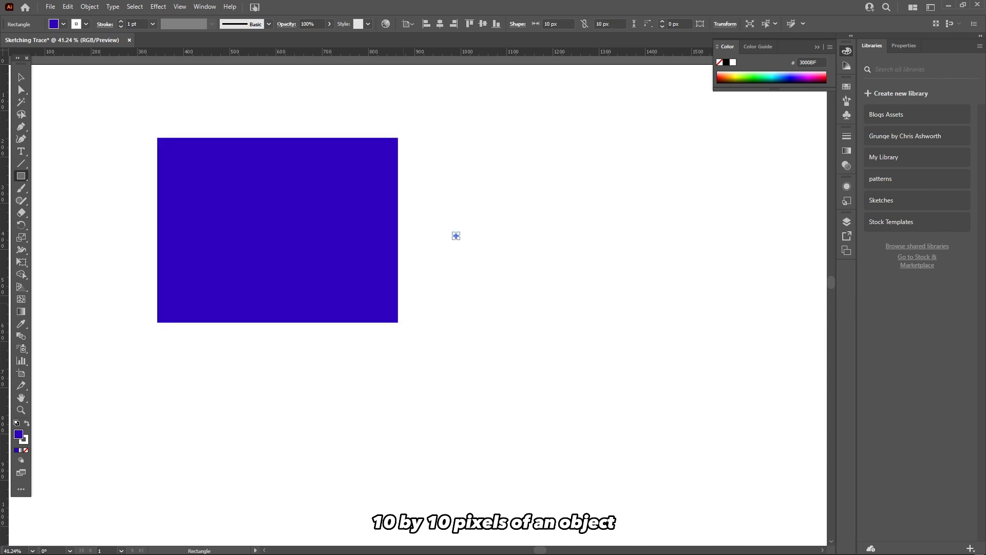
pyautogui.moveTo(458, 233); pyautogui.dragTo(462, 230)
pyautogui.hotkey('ctrl', 'z')
pyautogui.hotkey('ctrl', 'z')
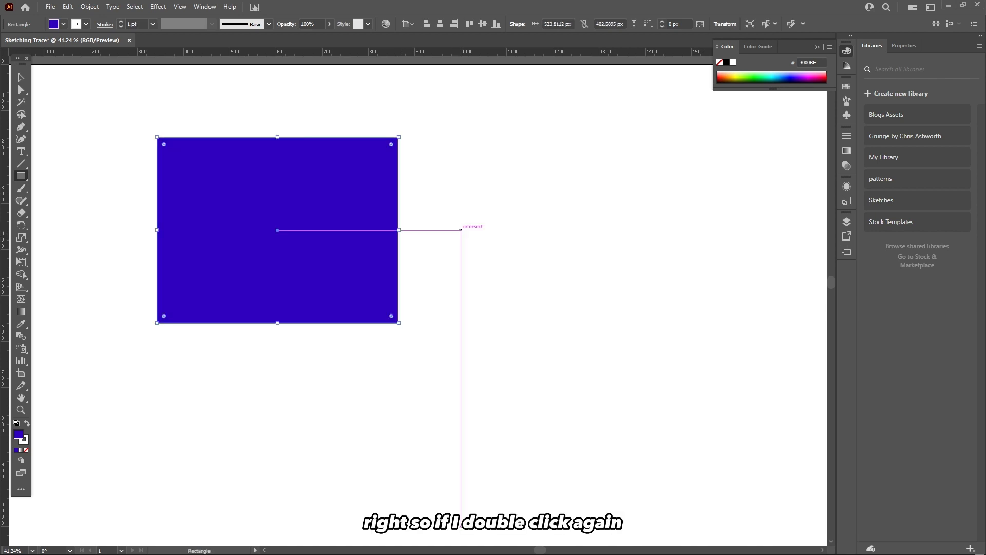
# Create a 150 × 150 px square by entering its width and height, and move it beside the large rectangle.
pyautogui.click(456, 218)
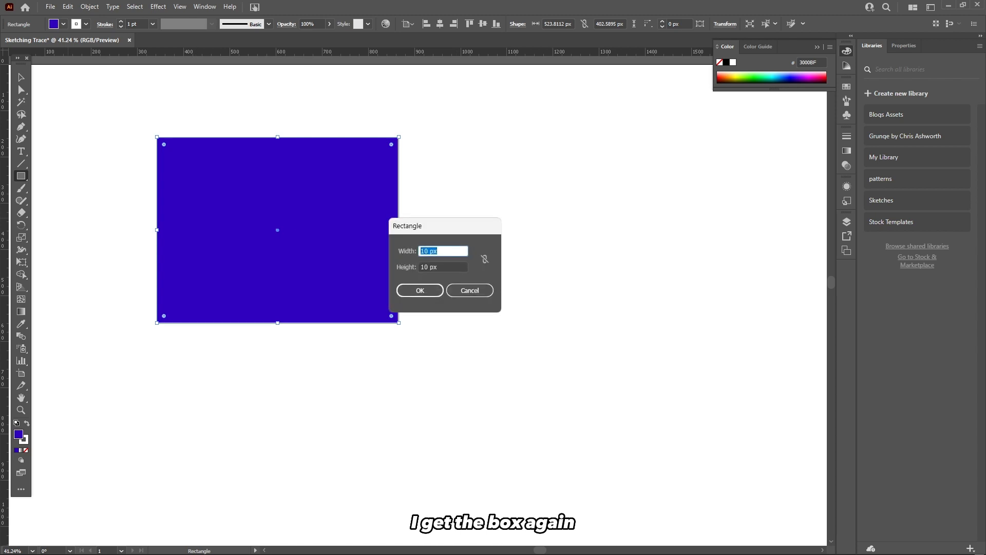
pyautogui.write('1')
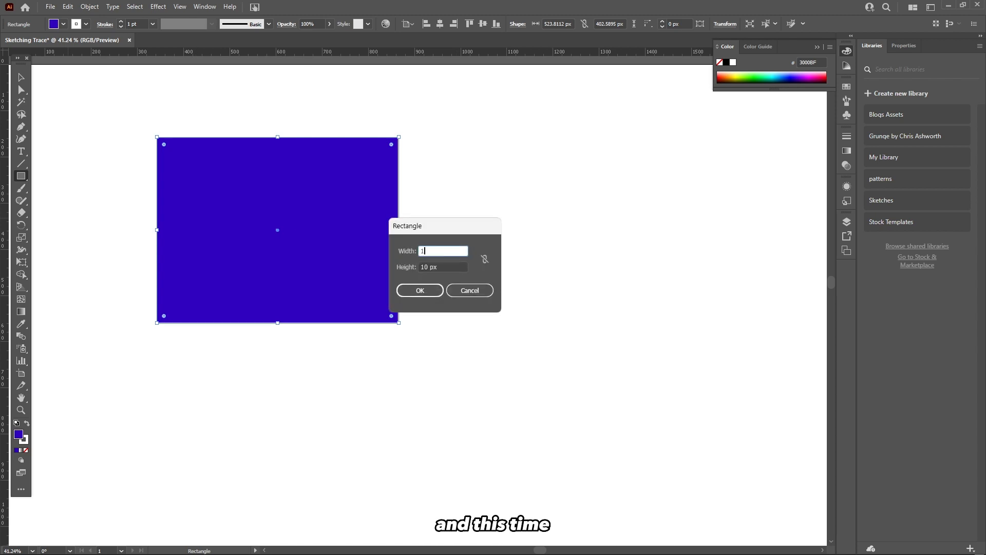
pyautogui.write('50')
pyautogui.press('Tab')
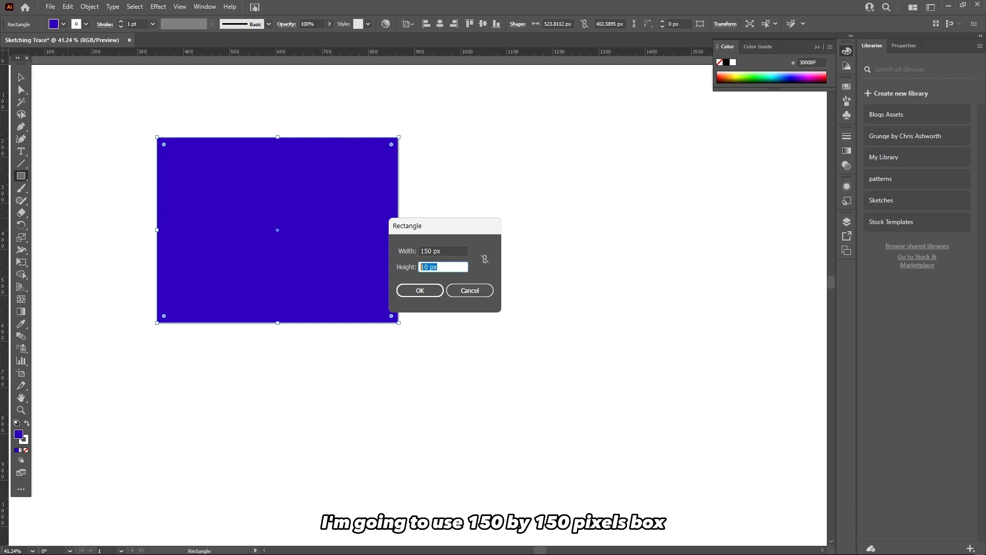
pyautogui.write('150')
pyautogui.press('Tab')
pyautogui.press('Return')
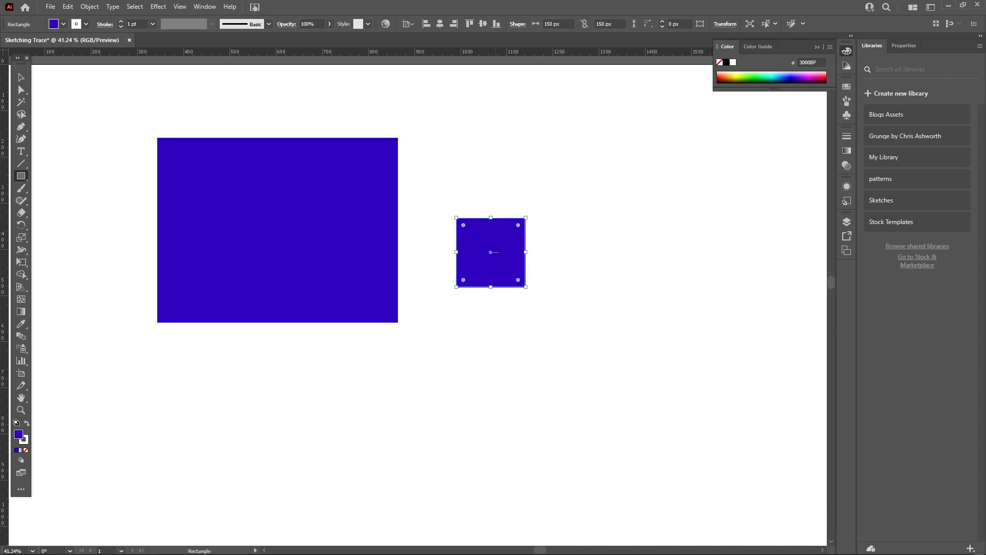
pyautogui.press('v')
pyautogui.moveTo(510, 252); pyautogui.dragTo(466, 223)
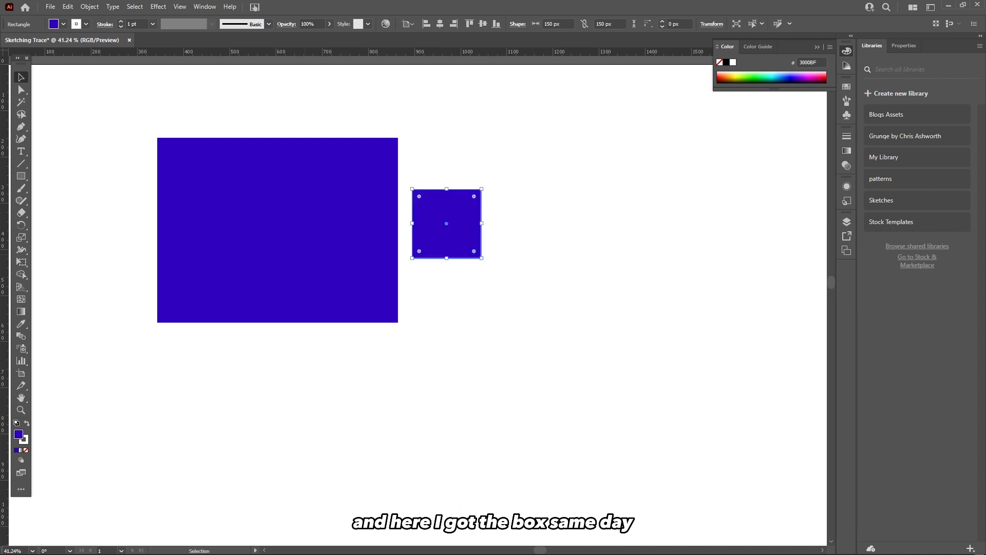
# Tear off the shape tool group as a floating panel, park it near the top, and pick the Rounded Rectangle tool.
pyautogui.click(21, 175)
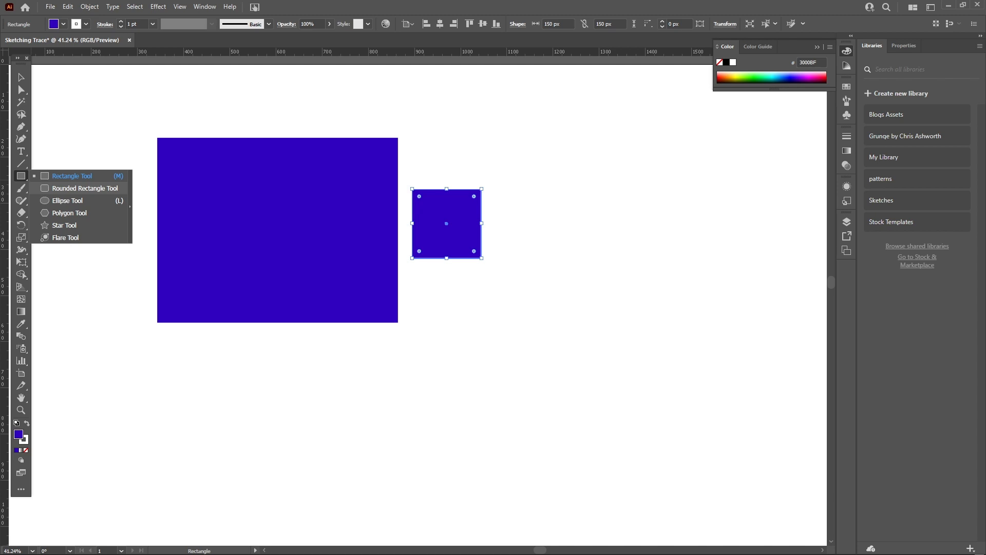
pyautogui.click(130, 206)
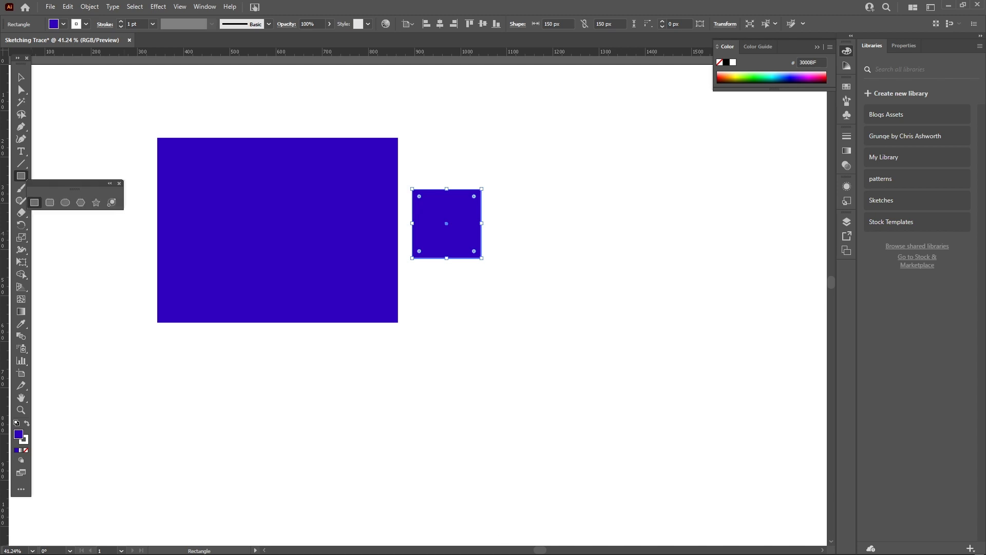
pyautogui.moveTo(75, 188); pyautogui.dragTo(104, 189)
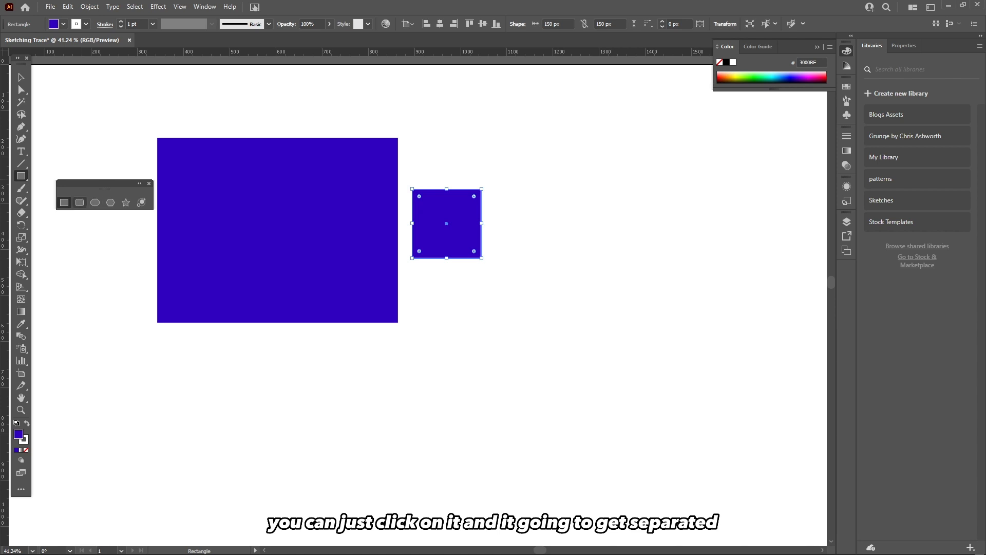
pyautogui.click(79, 202)
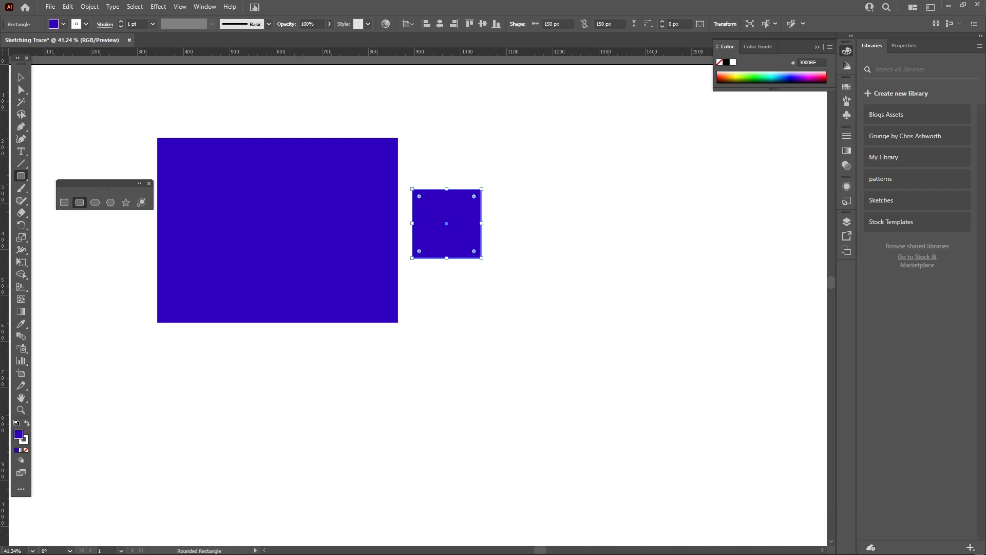
pyautogui.click(110, 202)
pyautogui.click(80, 202)
pyautogui.moveTo(105, 189); pyautogui.dragTo(90, 75)
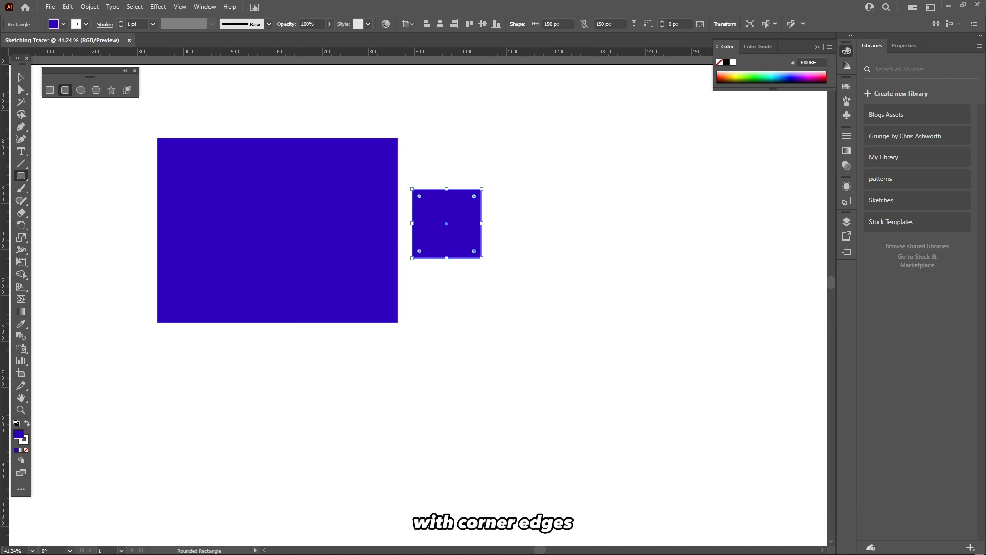
# Draw a rounded rectangle about 527 × 294 px, then enlarge its top-left corner radius to about 29 px.
pyautogui.moveTo(298, 362)
pyautogui.mouseDown()
pyautogui.moveTo(370, 414)
pyautogui.moveTo(527, 501)
pyautogui.moveTo(541, 496)
pyautogui.mouseUp()
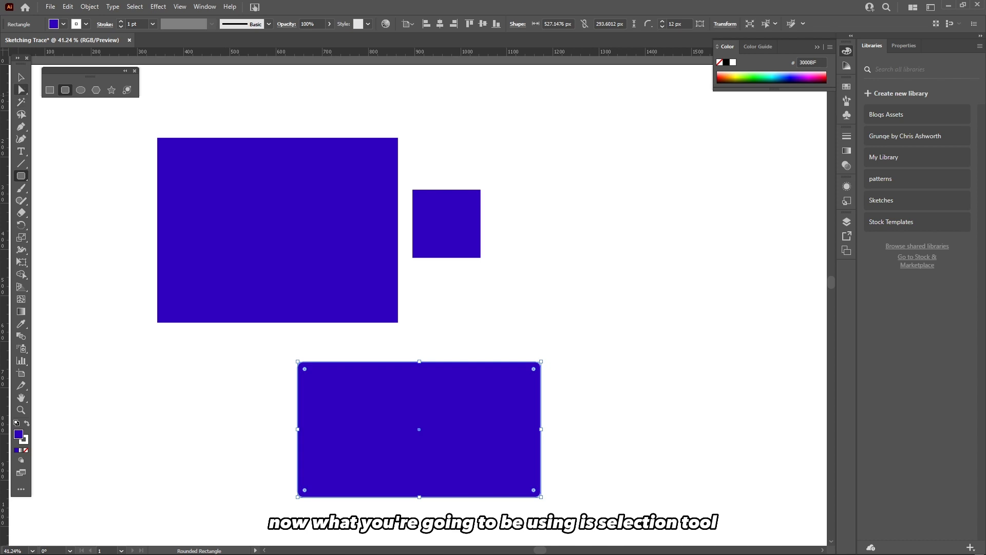
pyautogui.click(21, 90)
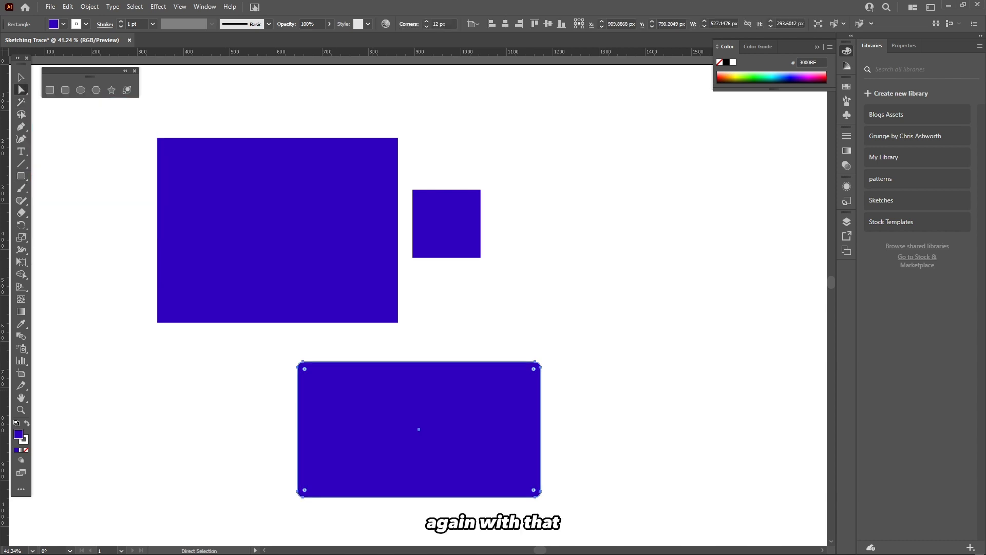
pyautogui.click(590, 390)
pyautogui.click(463, 411)
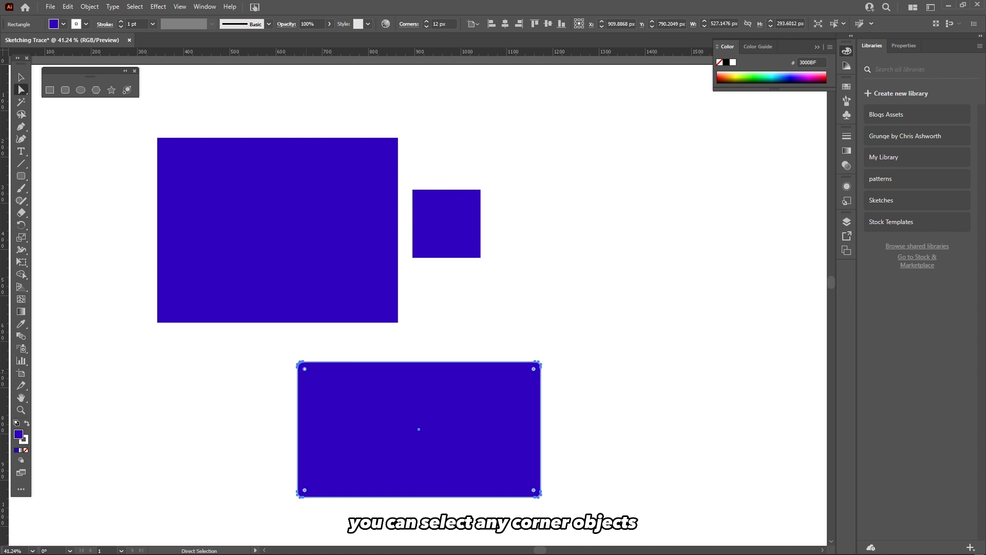
pyautogui.click(329, 414)
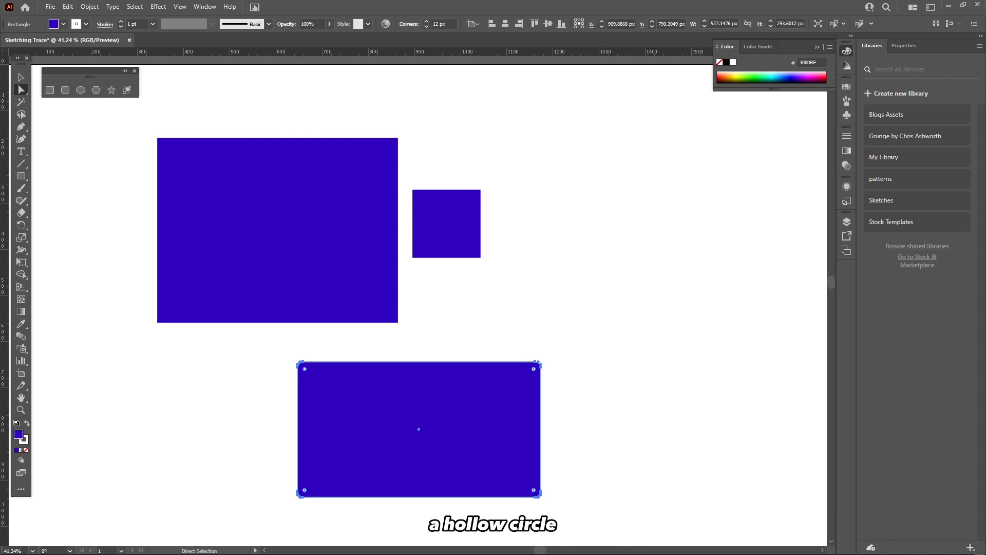
pyautogui.click(257, 390)
pyautogui.click(418, 429)
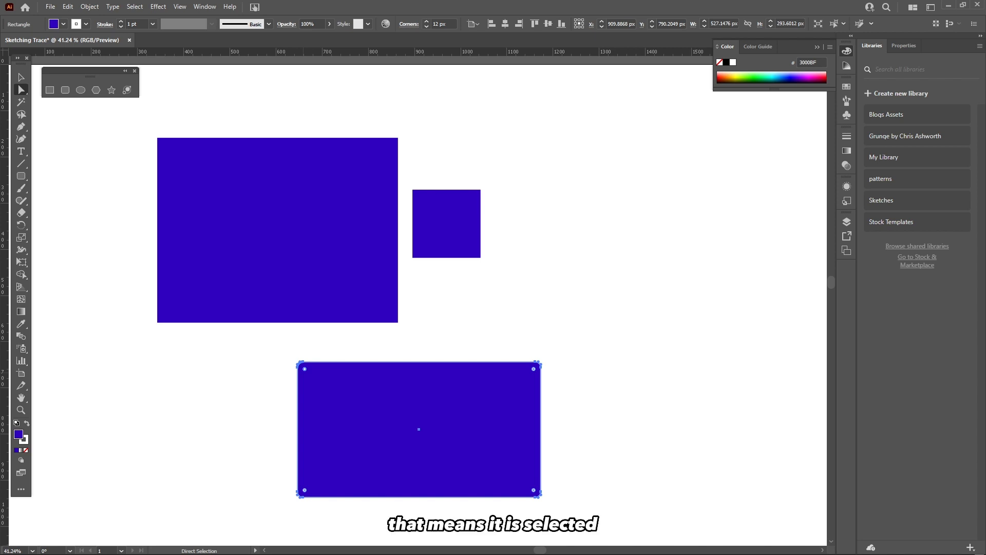
pyautogui.moveTo(304, 368)
pyautogui.mouseDown()
pyautogui.moveTo(316, 392)
pyautogui.moveTo(407, 468)
pyautogui.moveTo(311, 375)
pyautogui.mouseUp()
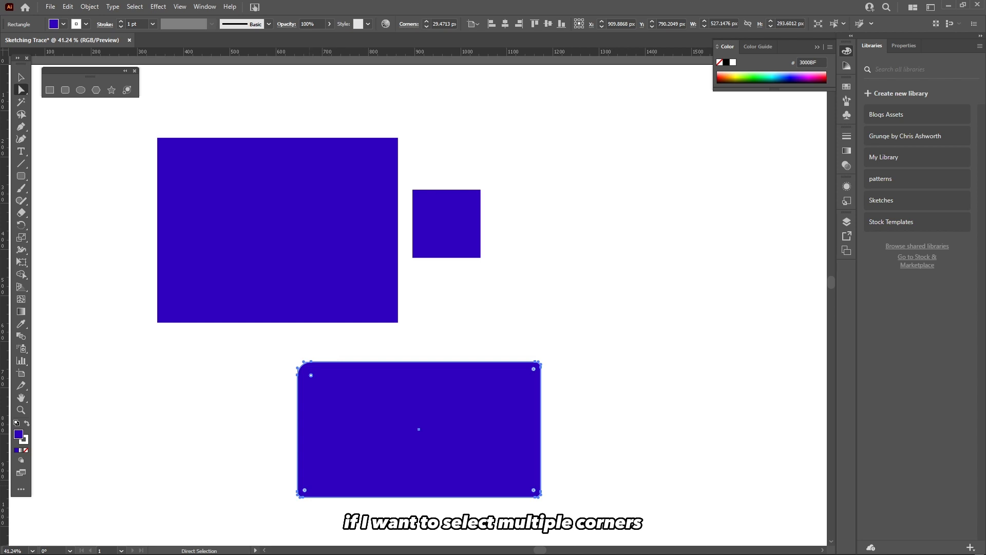
# Select the top-left and bottom-left corner widgets together and round both left corners further.
pyautogui.press('ctrl')
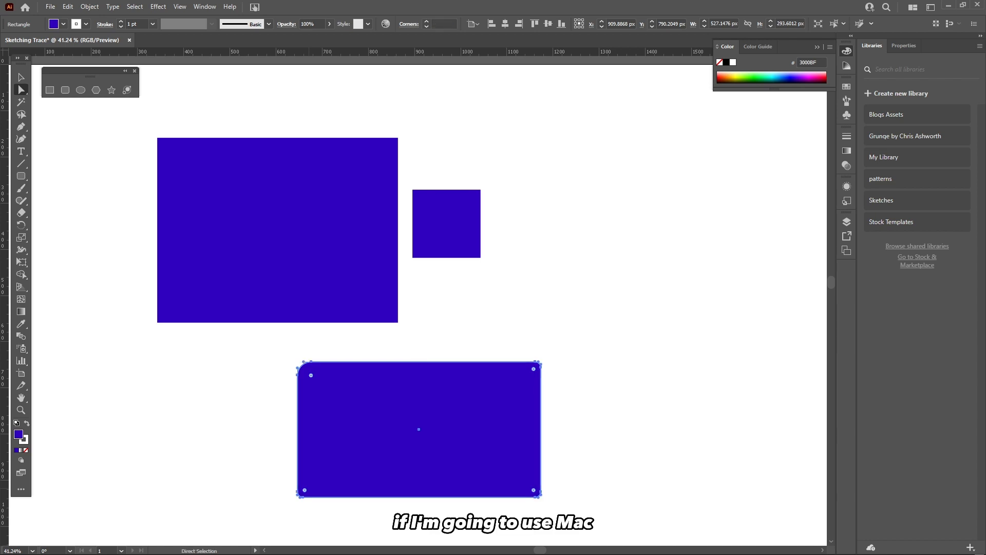
pyautogui.press('ctrl')
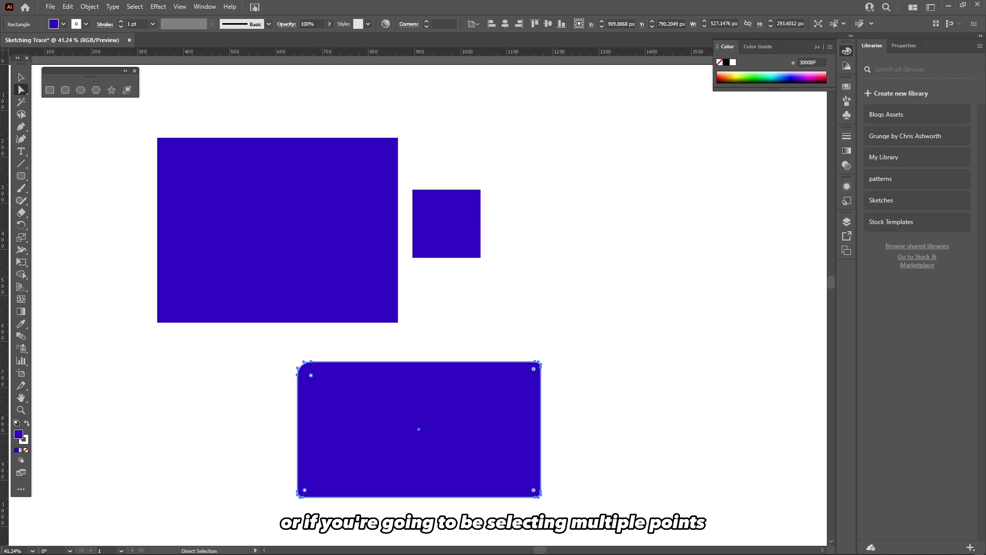
pyautogui.click(275, 452)
pyautogui.click(328, 426)
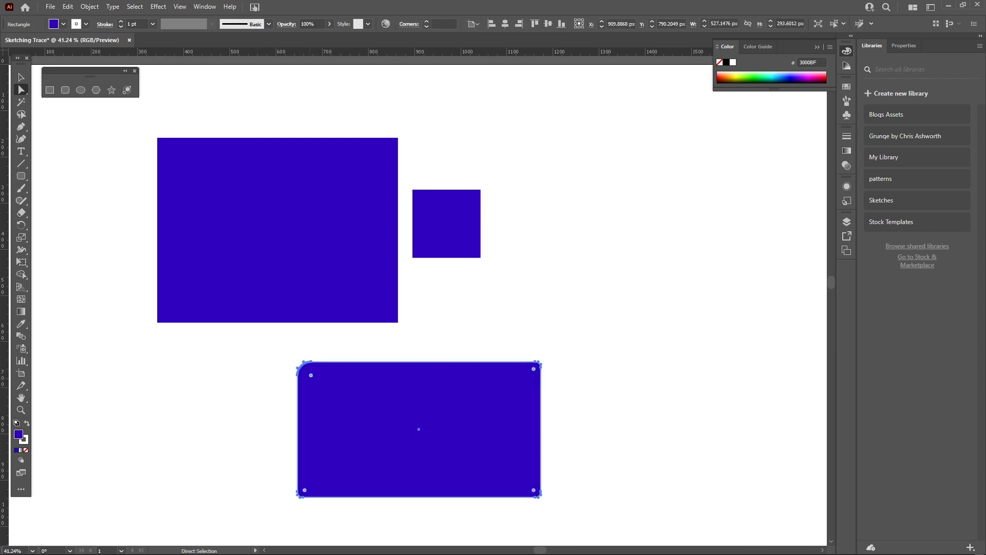
pyautogui.click(311, 375)
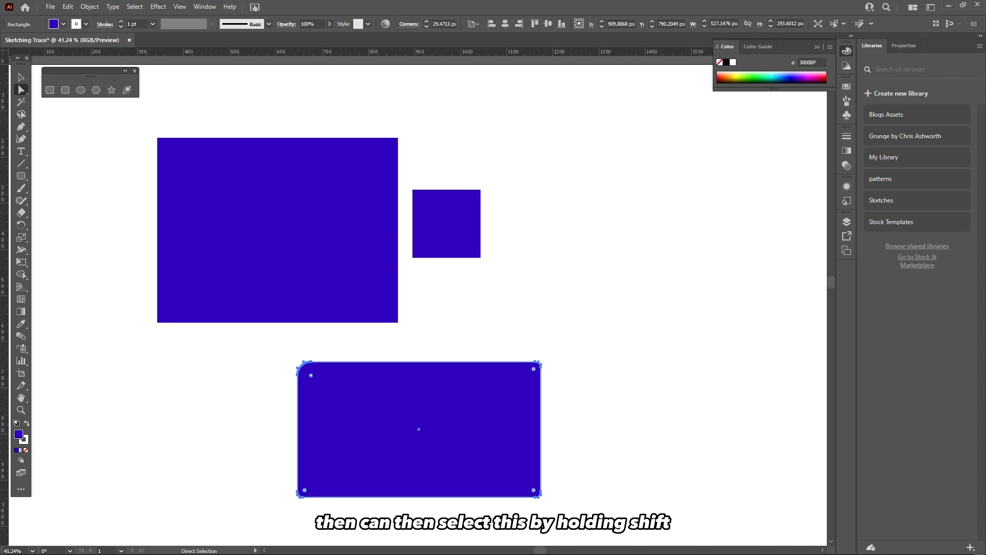
pyautogui.keyDown('shift'); pyautogui.click(304, 489); pyautogui.keyUp('shift')
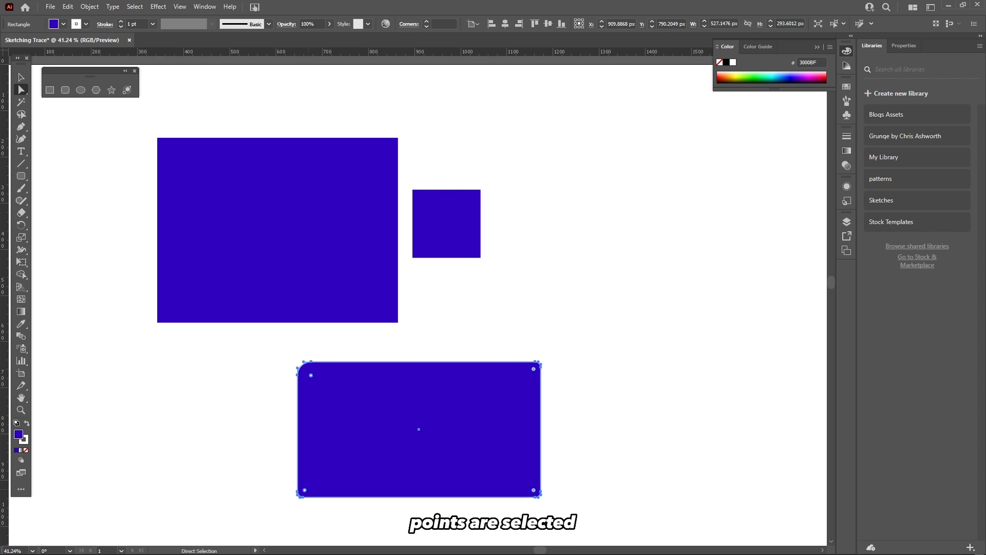
pyautogui.moveTo(305, 490)
pyautogui.mouseDown()
pyautogui.moveTo(417, 429)
pyautogui.moveTo(316, 478)
pyautogui.mouseUp()
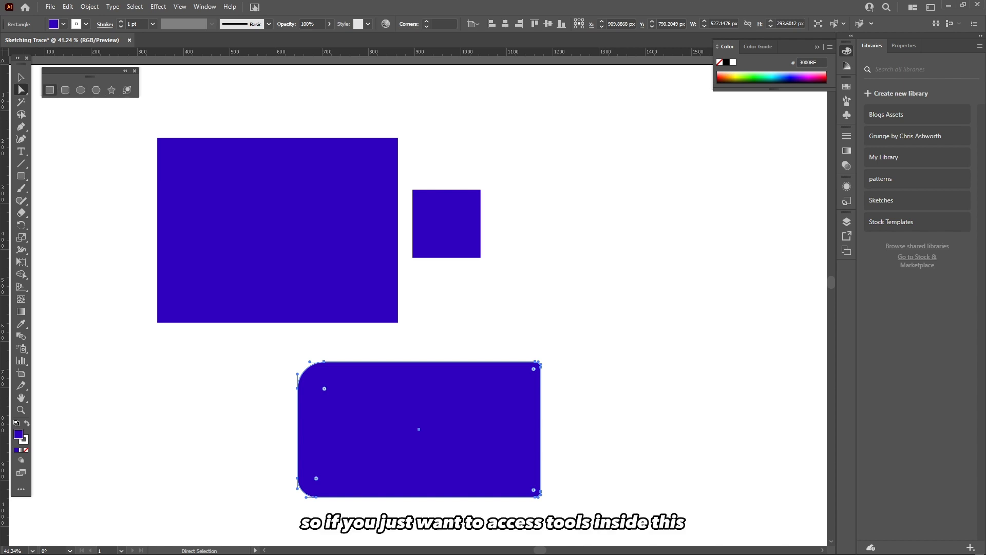
# Close the floating shape panel and draw a circle about 373 × 380 px with the Ellipse tool.
pyautogui.click(135, 70)
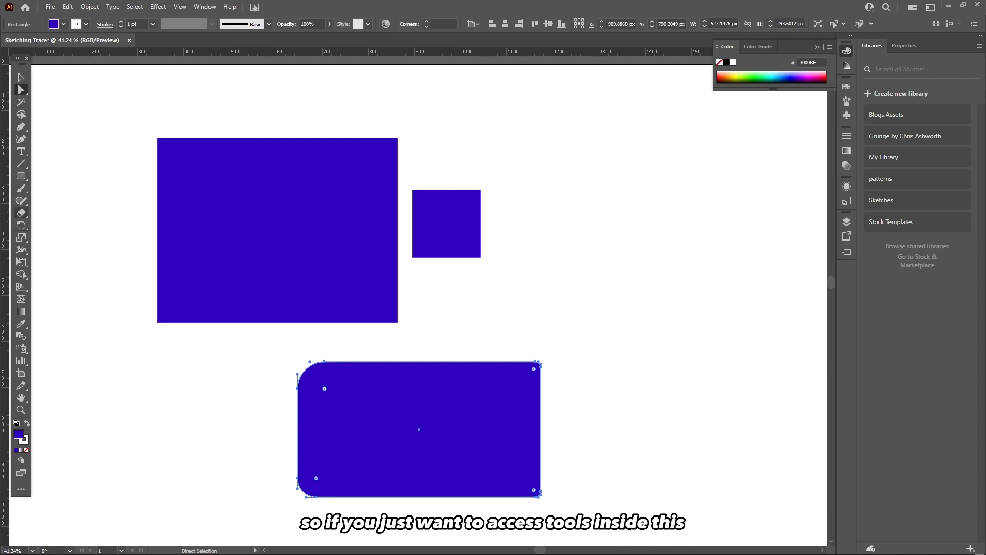
pyautogui.click(21, 176)
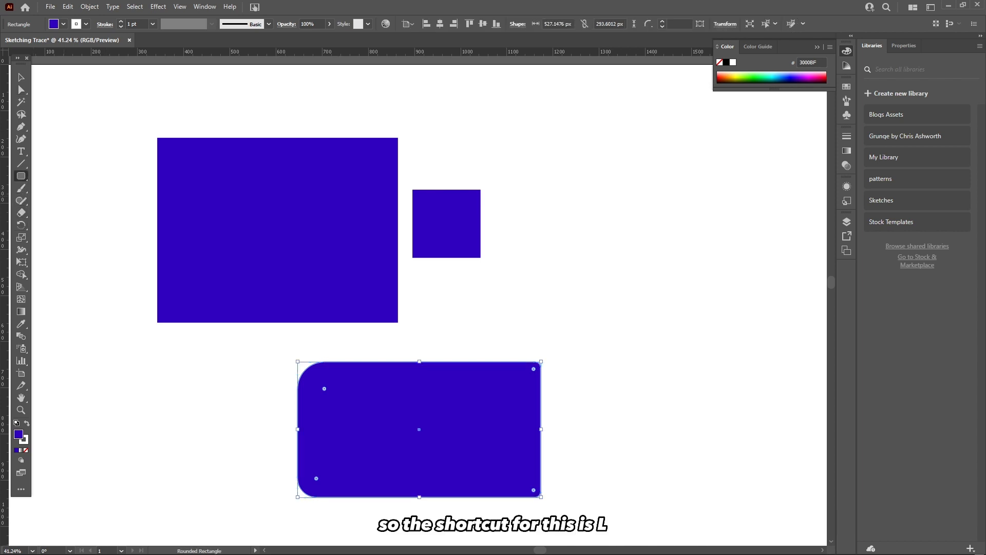
pyautogui.press('l')
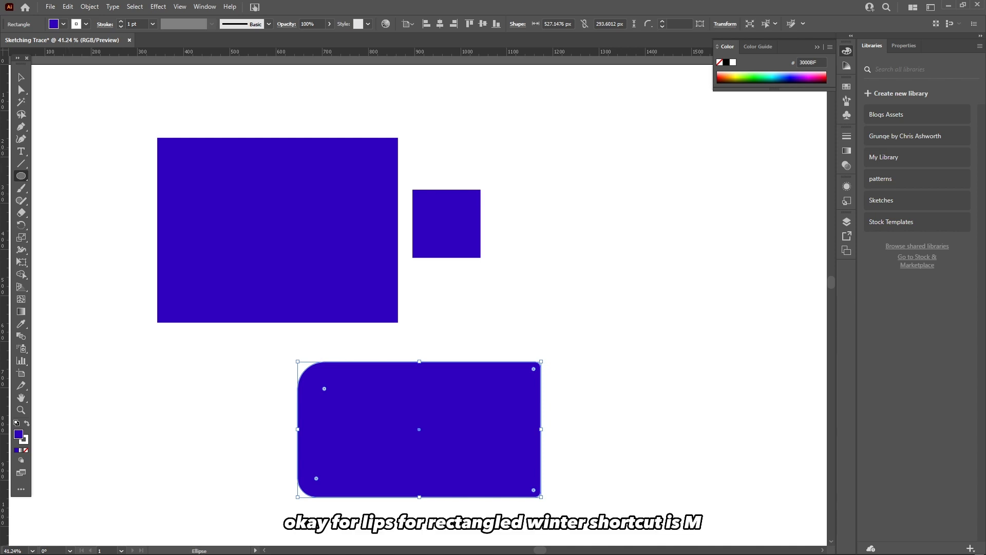
pyautogui.press('m')
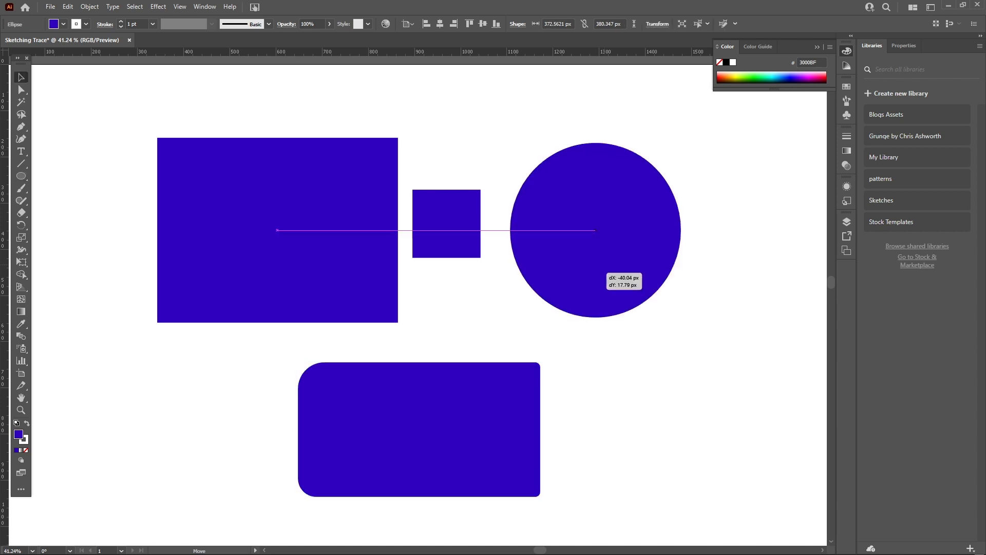
pyautogui.moveTo(596, 263); pyautogui.dragTo(613, 259)
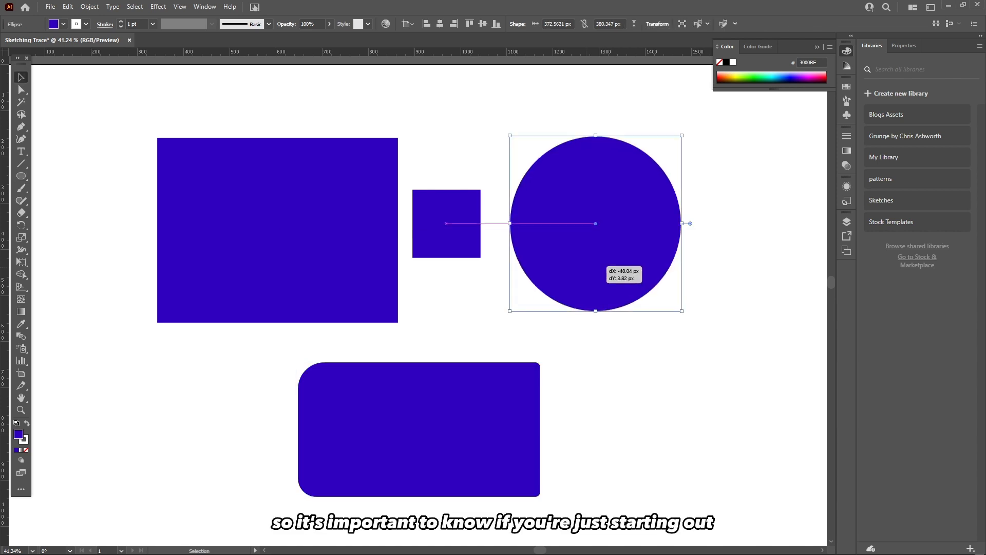
# Deselect everything and nudge the circle slightly down and right with the Selection tool.
pyautogui.press('v')
pyautogui.hotkey('ctrl', 'shift', 'a')
pyautogui.moveTo(582, 219); pyautogui.dragTo(443, 240)
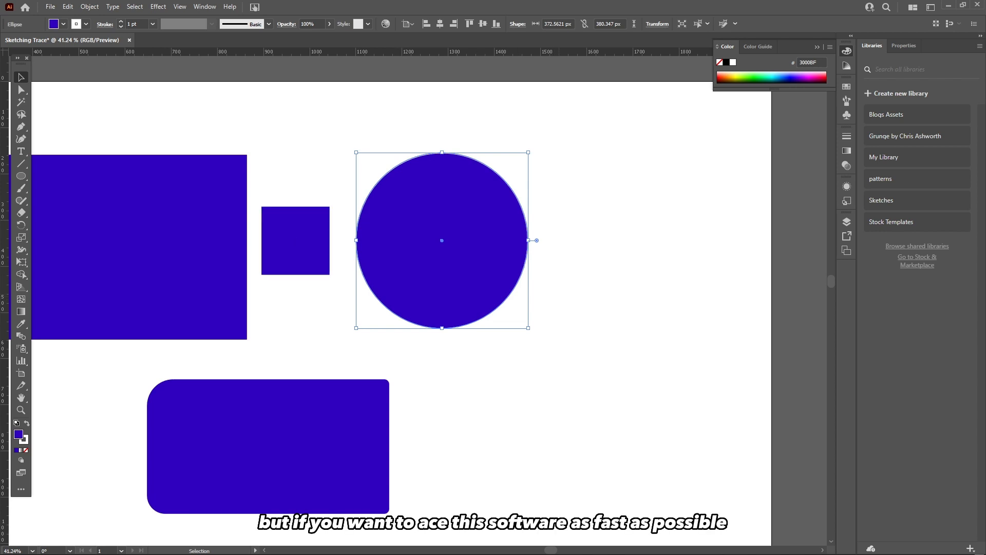
pyautogui.click(559, 286)
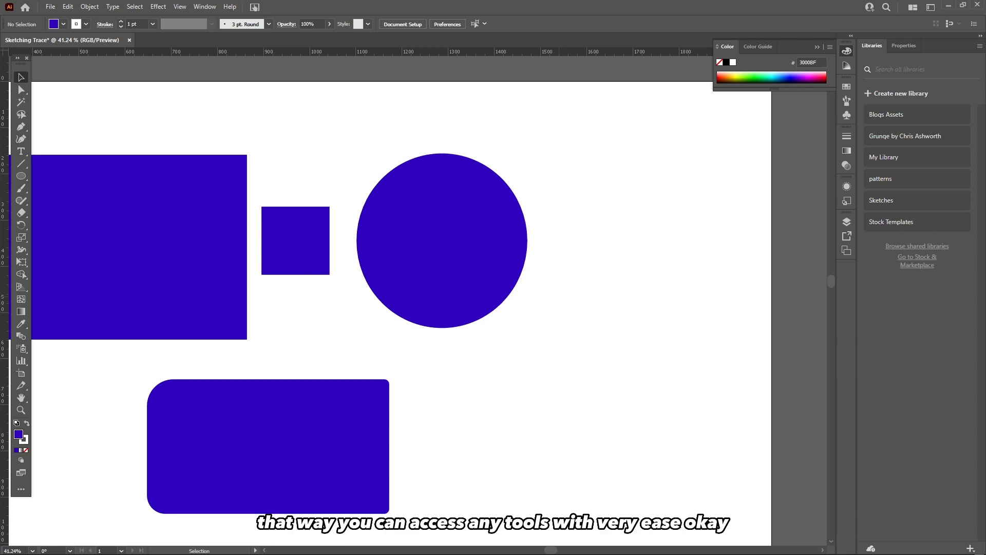
pyautogui.click(436, 268)
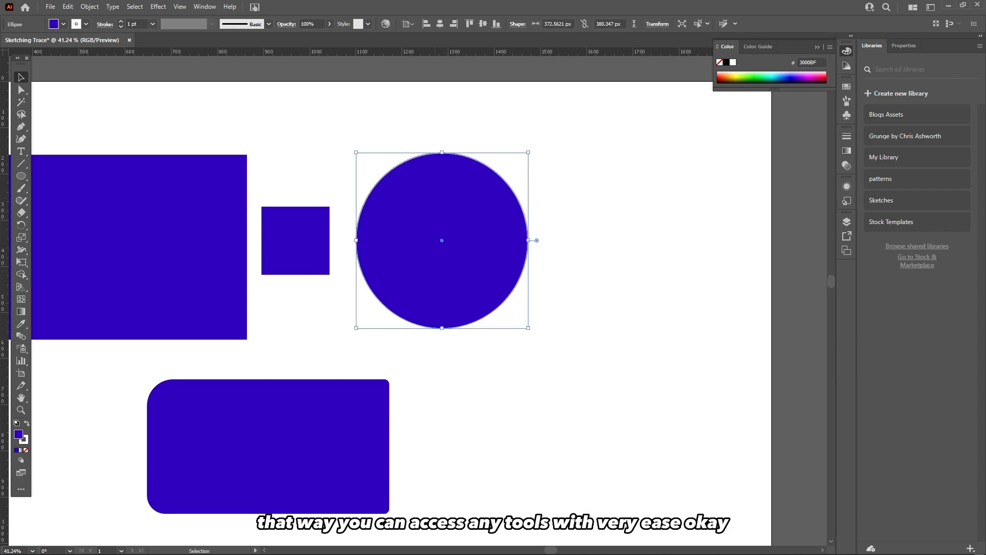
pyautogui.moveTo(437, 268); pyautogui.dragTo(447, 275)
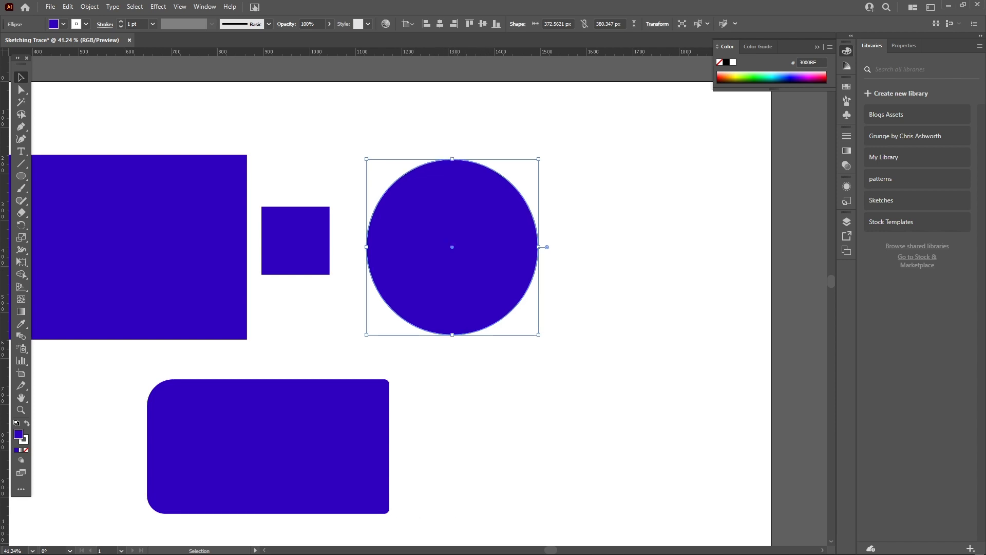
pyautogui.click(349, 308)
# Draw a hexagon about 375 × 427 px with the Polygon tool, undoing the extra adjustments.
pyautogui.click(21, 176)
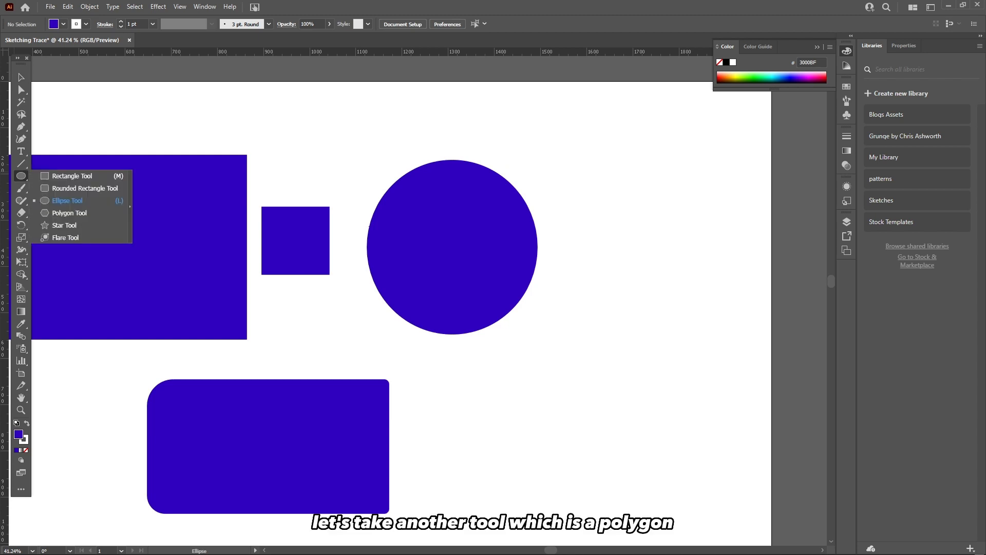
pyautogui.click(69, 213)
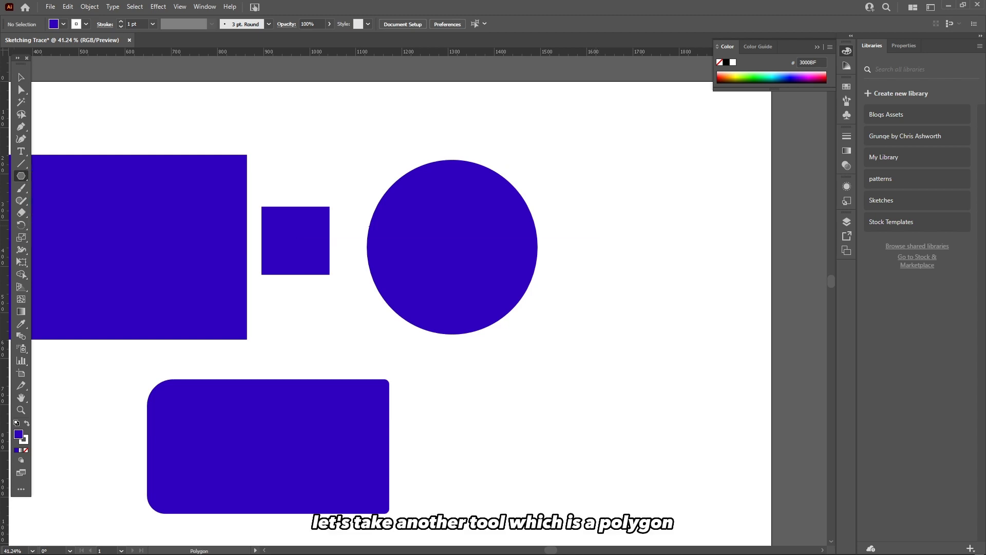
pyautogui.moveTo(606, 214)
pyautogui.mouseDown()
pyautogui.moveTo(711, 282)
pyautogui.moveTo(704, 248)
pyautogui.moveTo(703, 267)
pyautogui.moveTo(691, 265)
pyautogui.moveTo(698, 269)
pyautogui.mouseUp()
pyautogui.moveTo(637, 243)
pyautogui.mouseDown()
pyautogui.moveTo(706, 292)
pyautogui.moveTo(622, 281)
pyautogui.mouseUp()
pyautogui.hotkey('ctrl', 'z')
pyautogui.press('v')
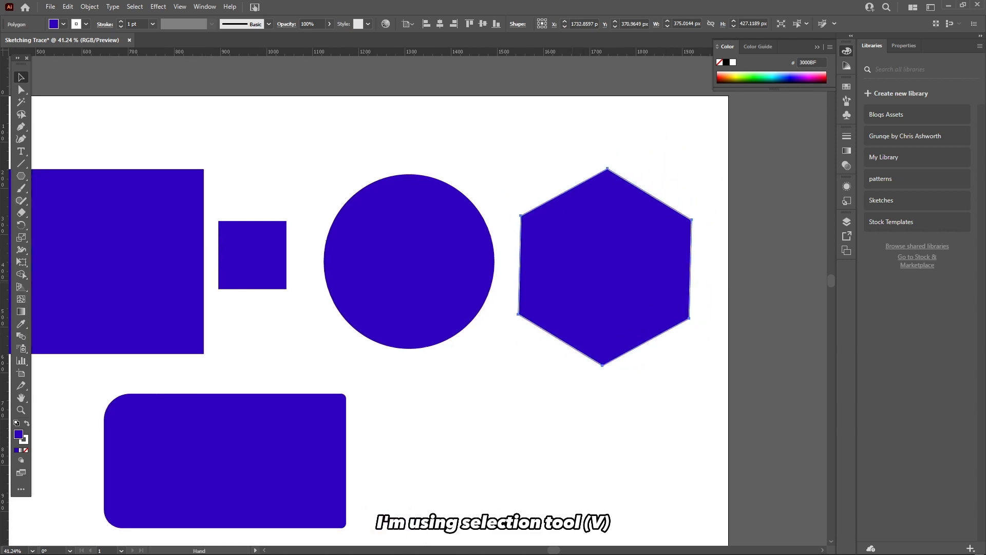
pyautogui.hotkey('ctrl', 'z')
# Select the hexagon and reduce its width slightly to about 370 px.
pyautogui.click(711, 154)
pyautogui.click(632, 257)
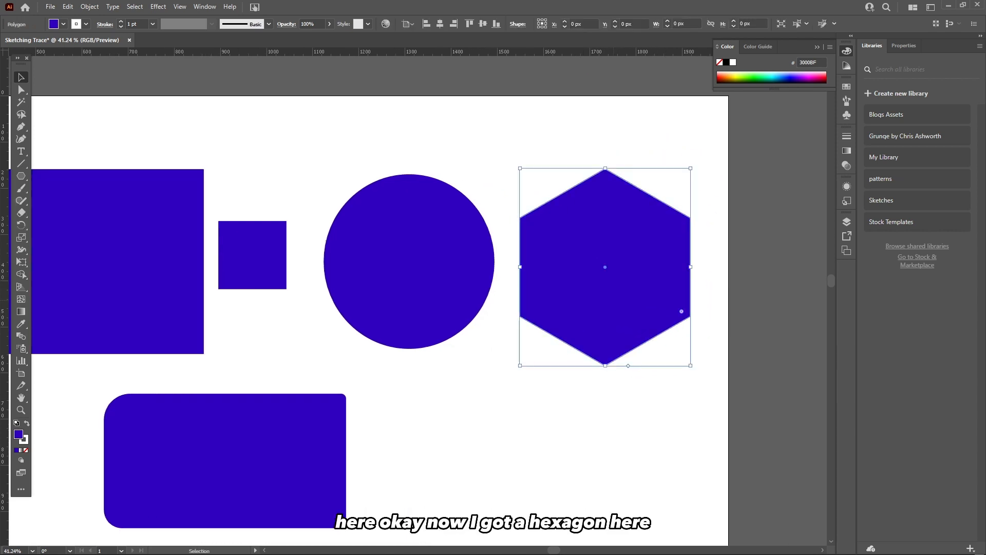
pyautogui.moveTo(631, 308); pyautogui.dragTo(588, 208)
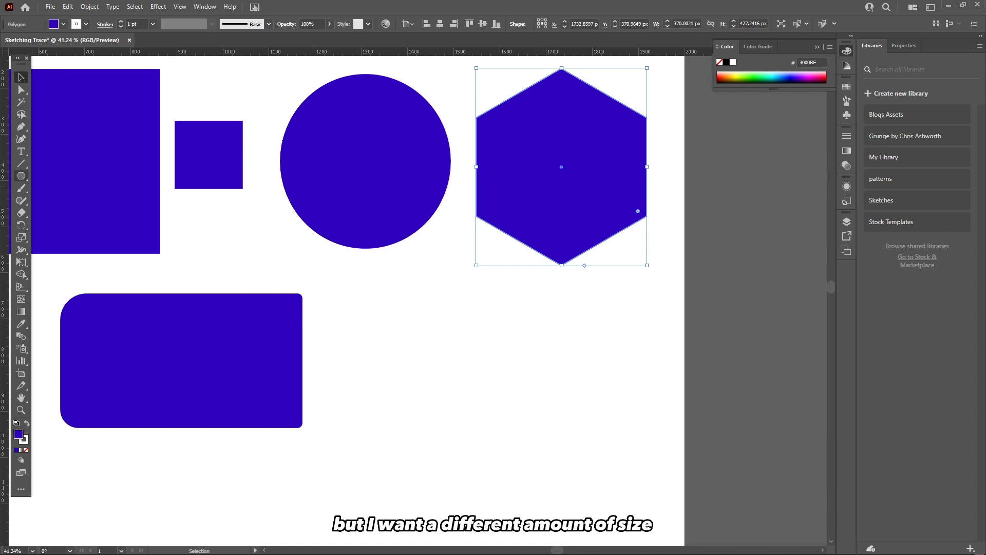
# Draw a triangle about 437 × 379 px with the Polygon tool, reducing its sides to three.
pyautogui.click(22, 176)
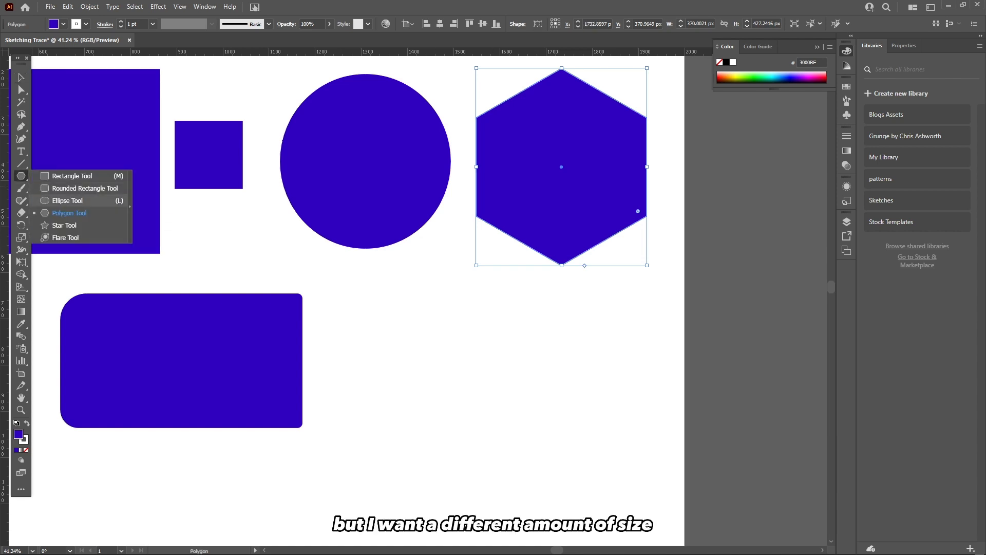
pyautogui.click(69, 213)
pyautogui.moveTo(449, 342); pyautogui.dragTo(451, 226)
pyautogui.press('Up')
pyautogui.press('Up')
pyautogui.press('Up')
pyautogui.press('Up')
pyautogui.press('Down')
pyautogui.press('Down')
pyautogui.press('Down')
pyautogui.press('Down')
pyautogui.press('Down')
pyautogui.press('Down')
pyautogui.press('Down')
pyautogui.press('v')
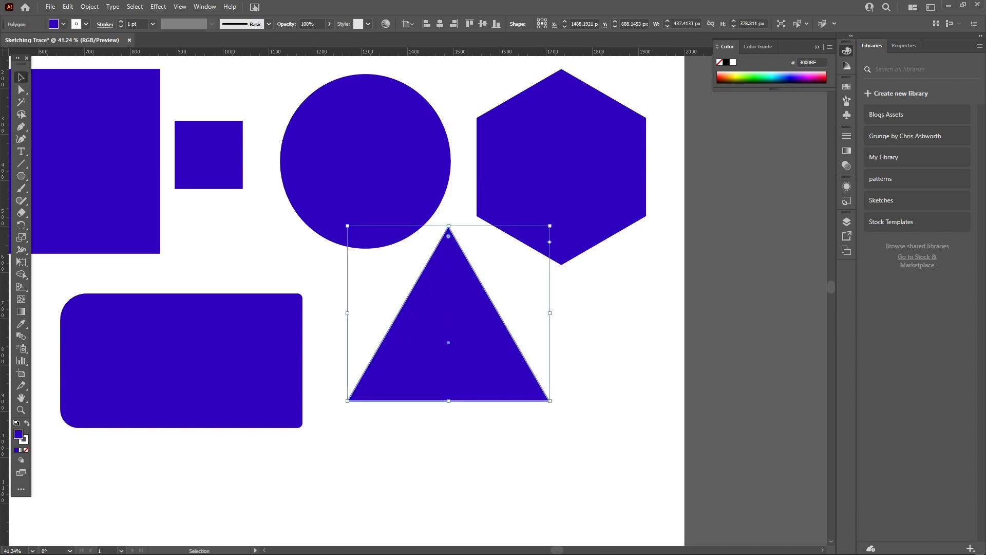
# Move the triangle next to the rounded rectangle, below the hexagon.
pyautogui.moveTo(450, 313); pyautogui.dragTo(468, 359)
pyautogui.moveTo(568, 273); pyautogui.dragTo(592, 327)
pyautogui.click(539, 339)
pyautogui.moveTo(547, 292); pyautogui.dragTo(570, 320)
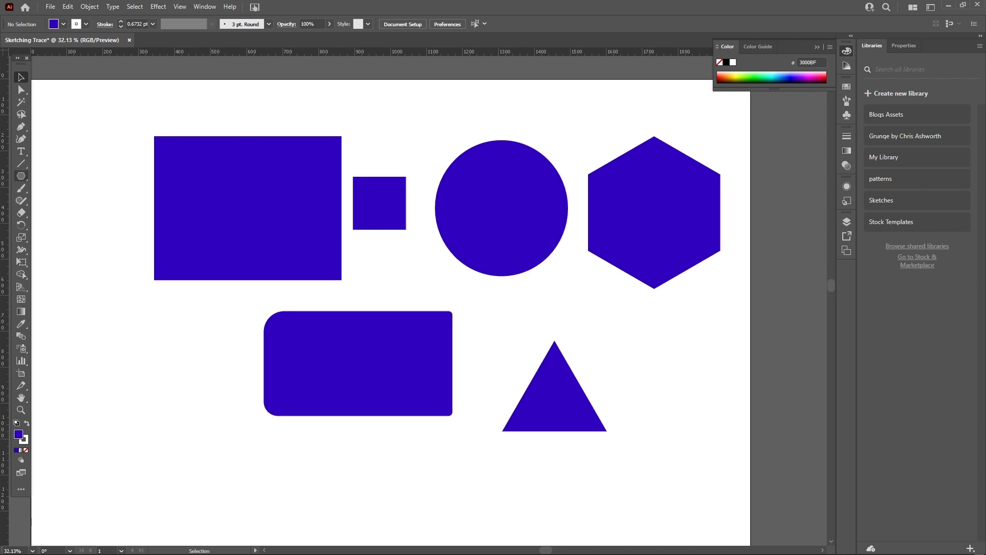
# Draw a six-pointed star with the Star tool below the rounded rectangle.
pyautogui.click(21, 176)
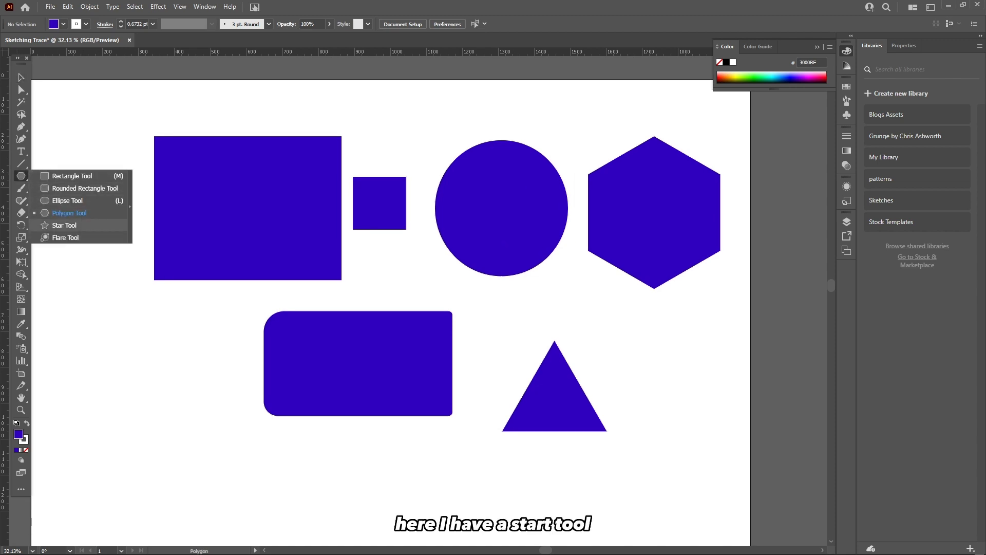
pyautogui.click(64, 225)
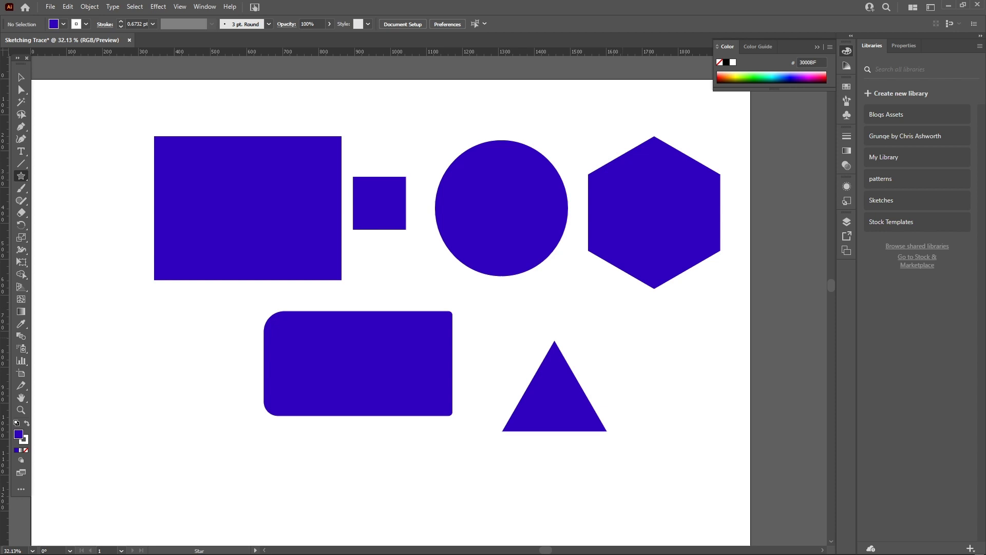
pyautogui.moveTo(435, 362); pyautogui.dragTo(552, 227)
pyautogui.moveTo(369, 363); pyautogui.dragTo(463, 396)
pyautogui.press('Up')
pyautogui.moveTo(456, 376)
pyautogui.mouseDown()
pyautogui.moveTo(454, 358)
pyautogui.moveTo(452, 377)
pyautogui.moveTo(413, 433)
pyautogui.moveTo(472, 391)
pyautogui.moveTo(457, 314)
pyautogui.moveTo(473, 405)
pyautogui.moveTo(427, 470)
pyautogui.moveTo(422, 400)
pyautogui.moveTo(411, 382)
pyautogui.moveTo(407, 400)
pyautogui.moveTo(426, 364)
pyautogui.moveTo(416, 393)
pyautogui.moveTo(390, 391)
pyautogui.moveTo(440, 343)
pyautogui.moveTo(442, 328)
pyautogui.mouseUp()
pyautogui.press('Up')
pyautogui.press('Down')
pyautogui.press('Down')
pyautogui.press('Down')
pyautogui.press('Down')
pyautogui.press('Up')
pyautogui.press('Up')
pyautogui.press('Up')
pyautogui.press('v')
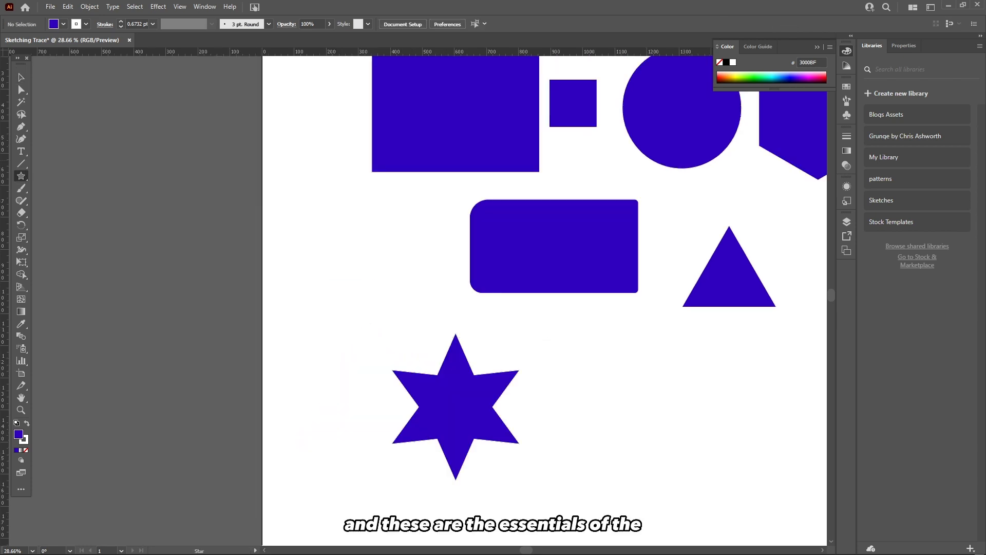
# Fit the artboard in view and move the large rectangle and rounded rectangle toward the artboard's left edge.
pyautogui.rightClick(21, 175)
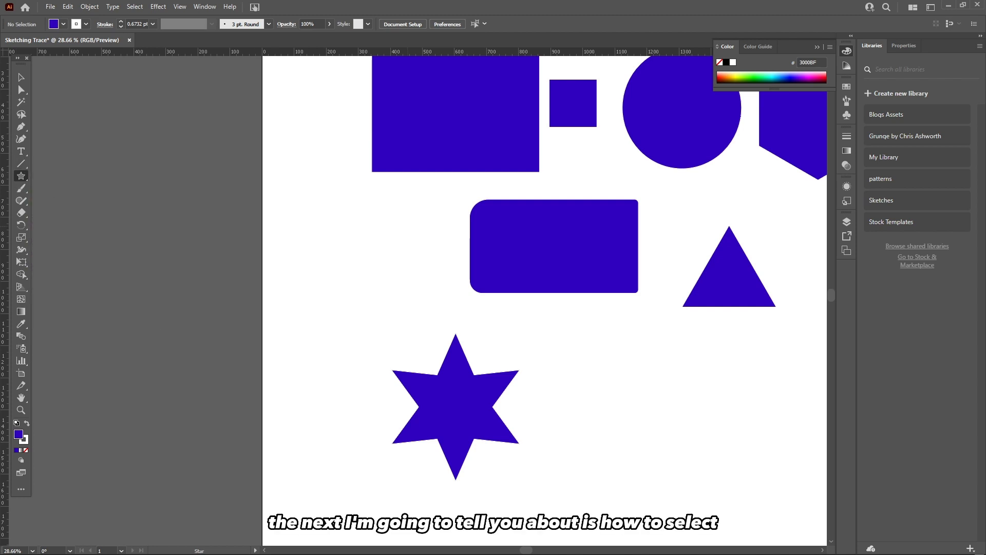
pyautogui.hotkey('ctrl', '0')
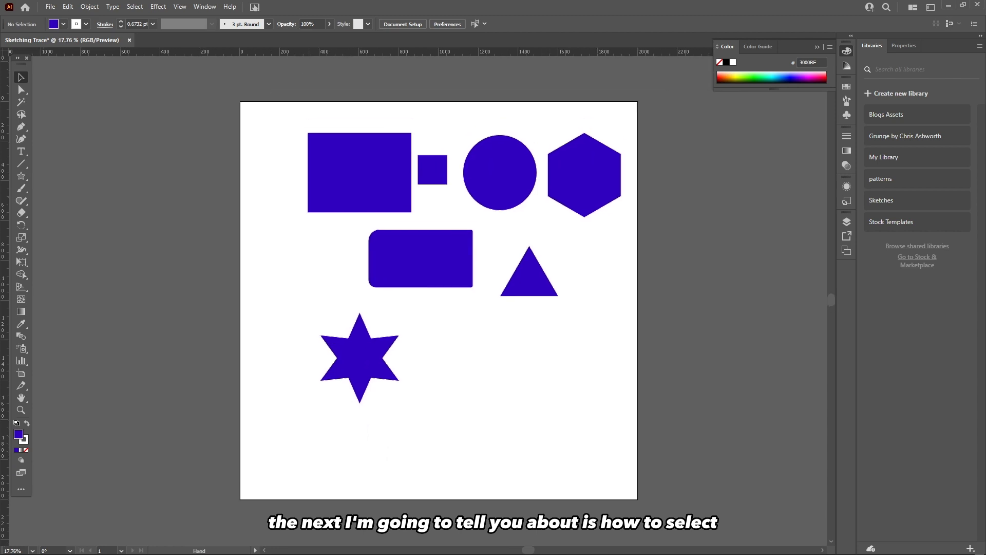
pyautogui.scroll(2, 329, 211)
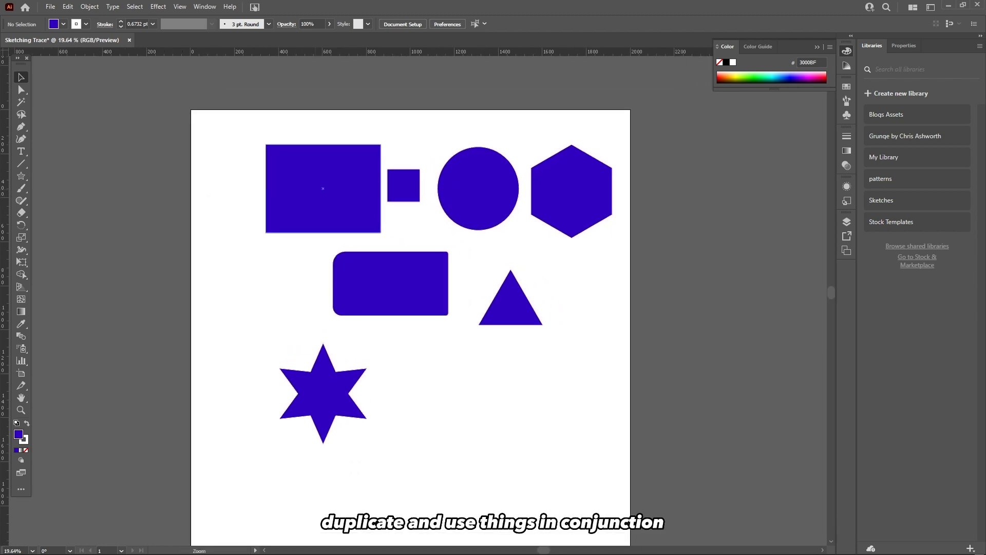
pyautogui.scroll(2, 325, 192)
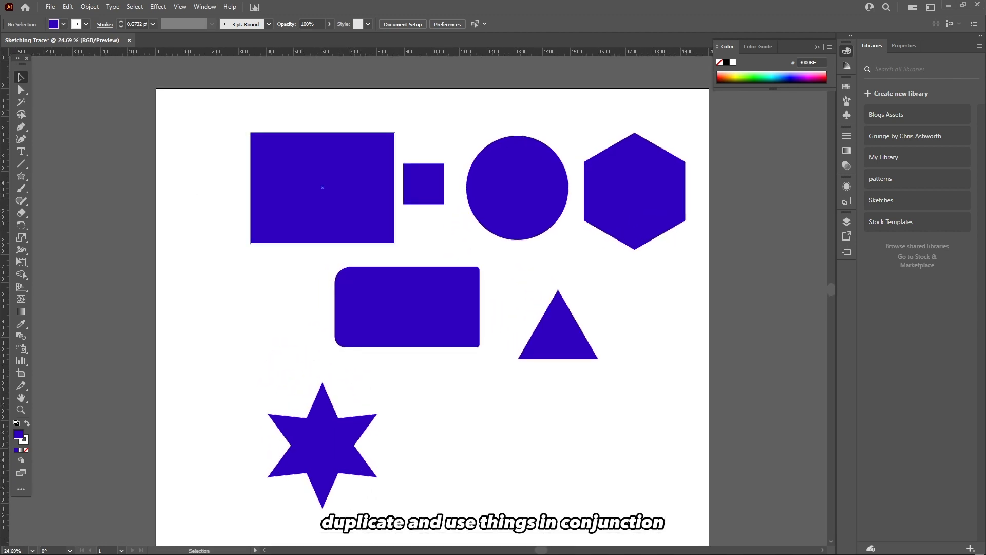
pyautogui.moveTo(322, 187); pyautogui.dragTo(267, 183)
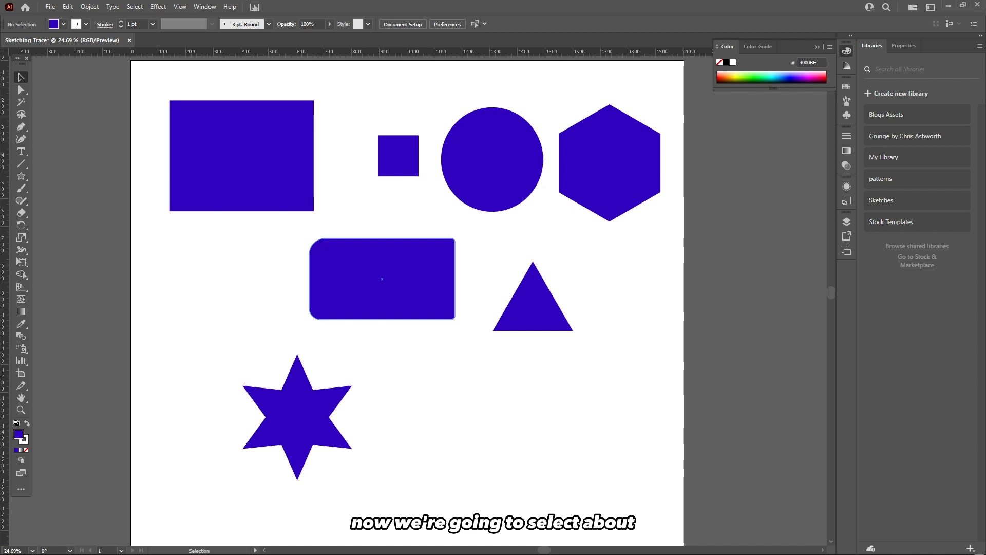
pyautogui.moveTo(408, 281); pyautogui.dragTo(265, 281)
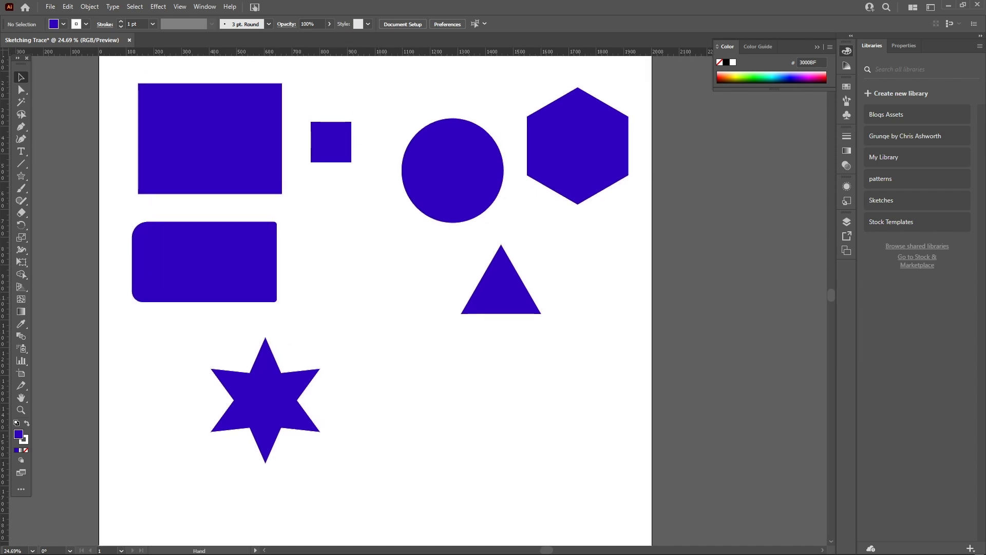
# Rearrange the triangle, hexagon, circle and star so all shapes sit in two compact rows.
pyautogui.moveTo(508, 290); pyautogui.dragTo(609, 265)
pyautogui.moveTo(618, 171); pyautogui.dragTo(615, 182)
pyautogui.moveTo(449, 292); pyautogui.dragTo(446, 318)
pyautogui.moveTo(340, 403); pyautogui.dragTo(403, 281)
pyautogui.moveTo(404, 315); pyautogui.dragTo(418, 293)
pyautogui.click(399, 326)
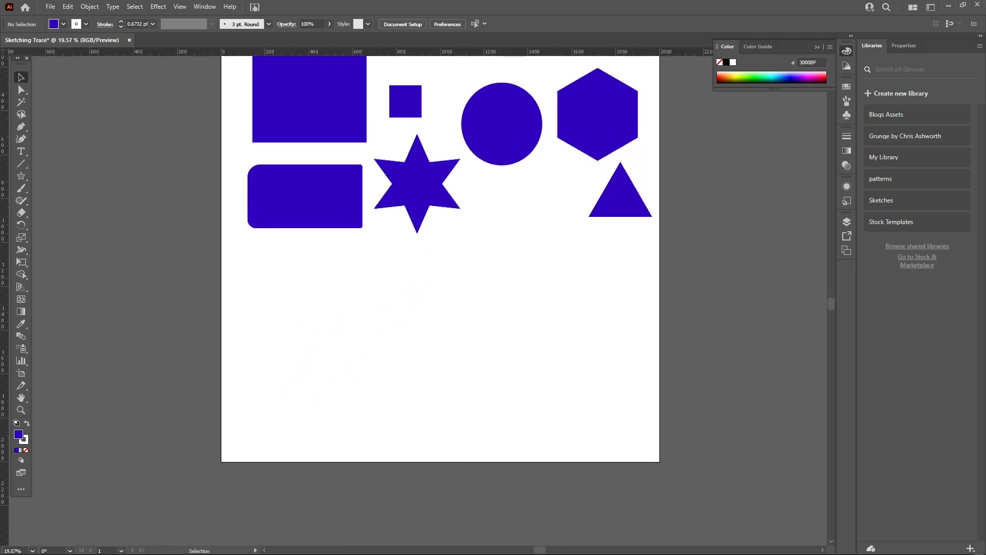
# Select the small square and fill it red from the color spectrum.
pyautogui.click(417, 100)
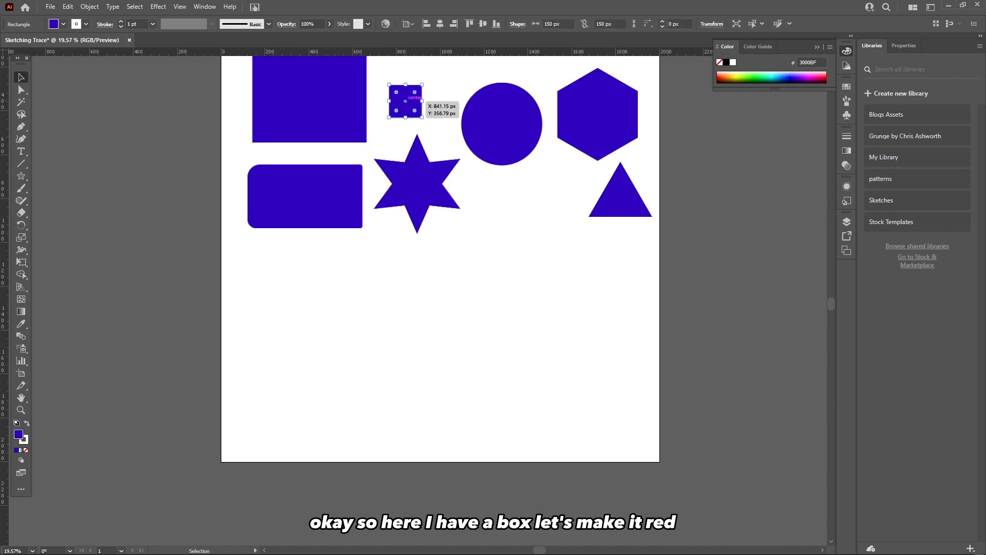
pyautogui.click(719, 78)
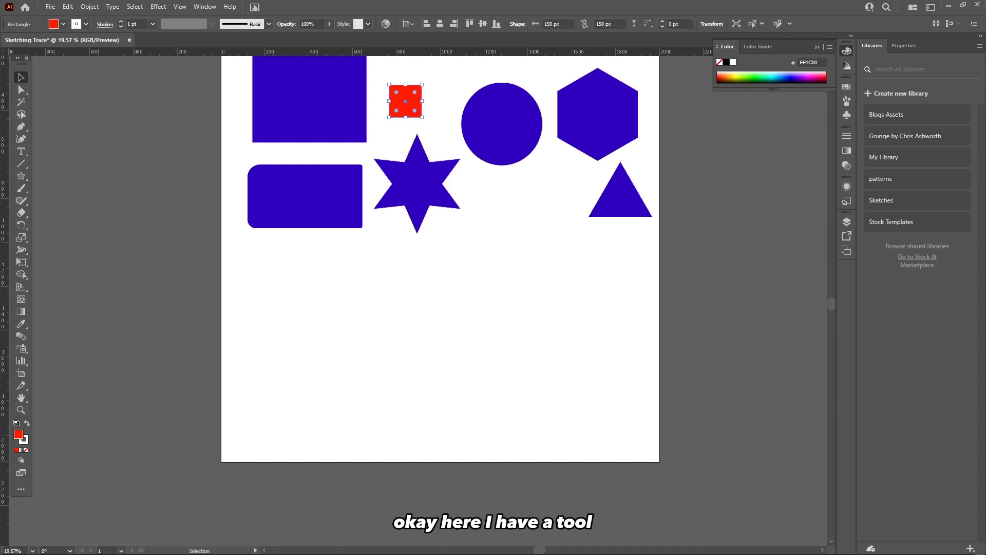
# Enlarge the color spectrum and change the square's fill to orange D48300.
pyautogui.click(846, 51)
pyautogui.click(846, 51)
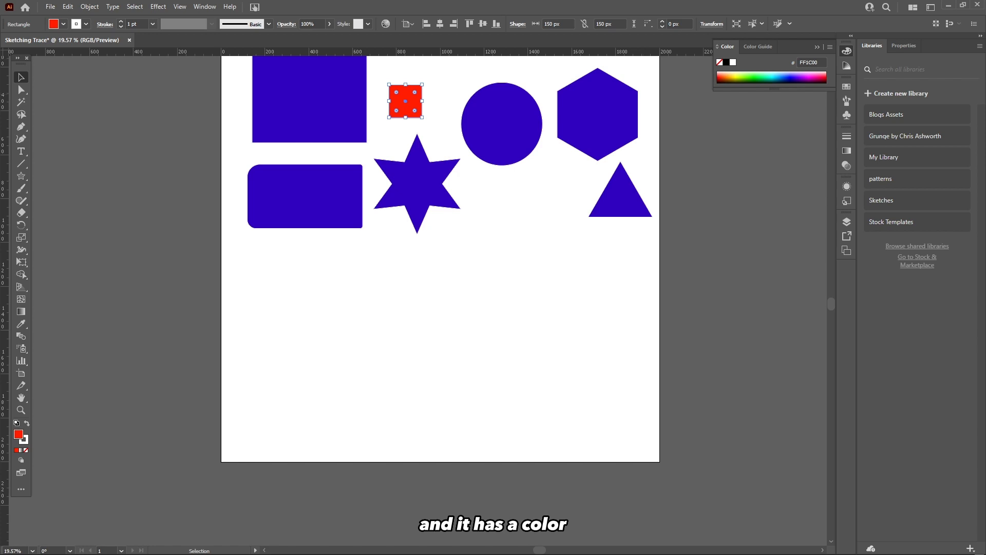
pyautogui.moveTo(774, 88); pyautogui.dragTo(773, 218)
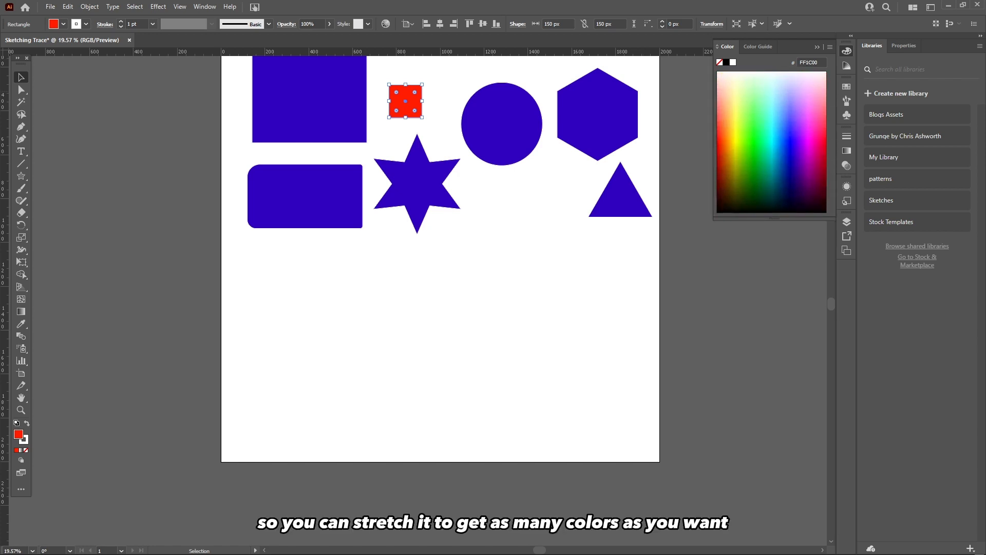
pyautogui.click(815, 136)
pyautogui.click(728, 154)
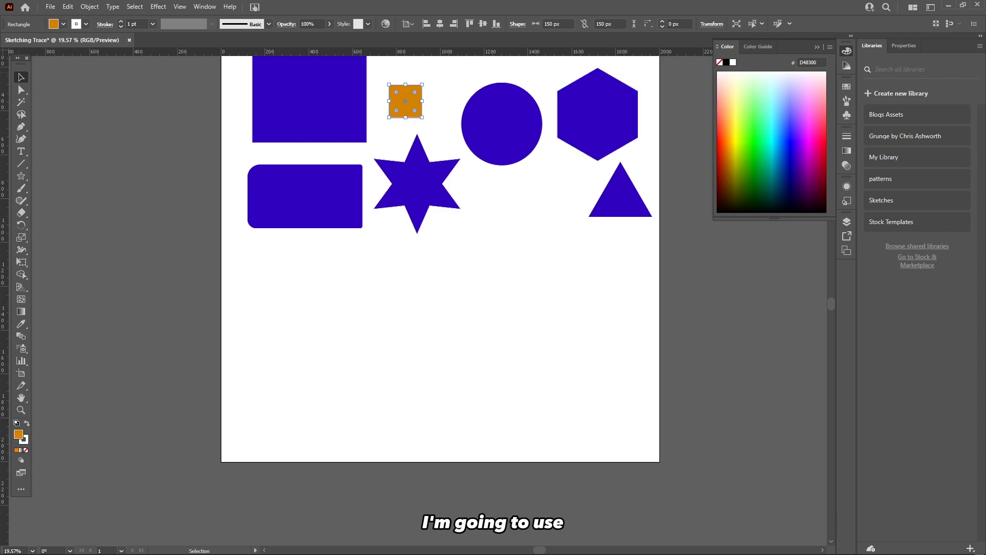
# Move the orange square down into the empty lower-left area of the artboard.
pyautogui.moveTo(418, 96); pyautogui.dragTo(268, 312)
pyautogui.click(313, 344)
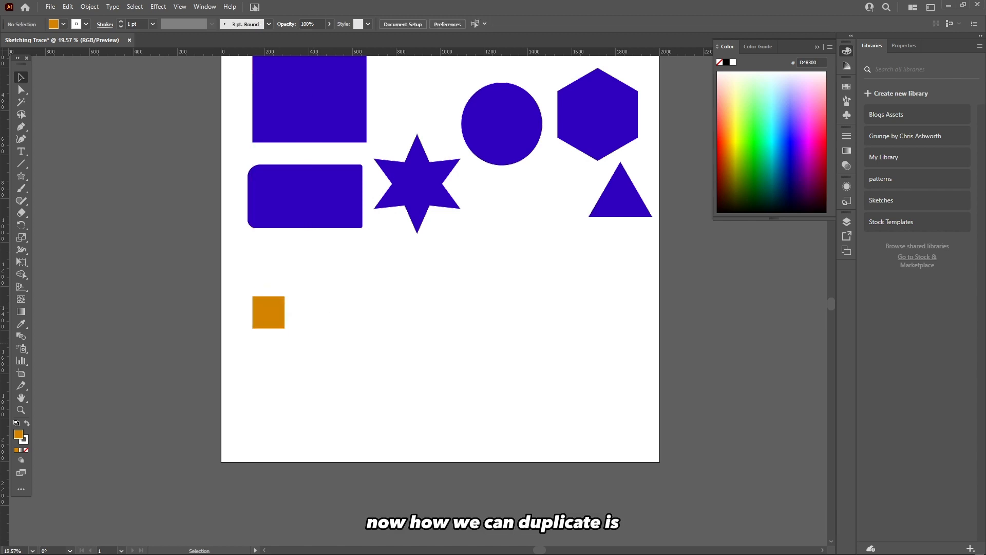
# Copy and paste the orange square, placing the copy just to the right of the original.
pyautogui.click(269, 313)
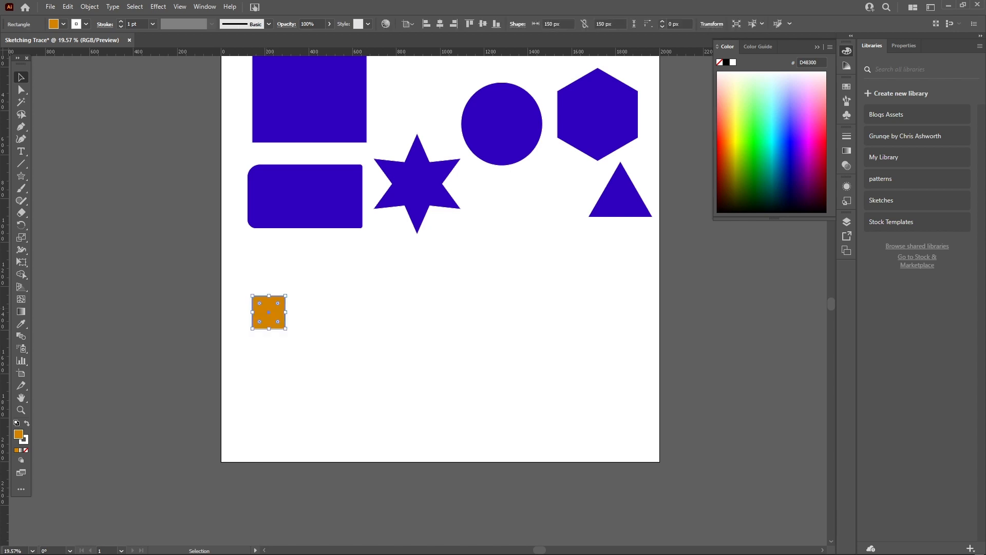
pyautogui.hotkey('ctrl', 'c')
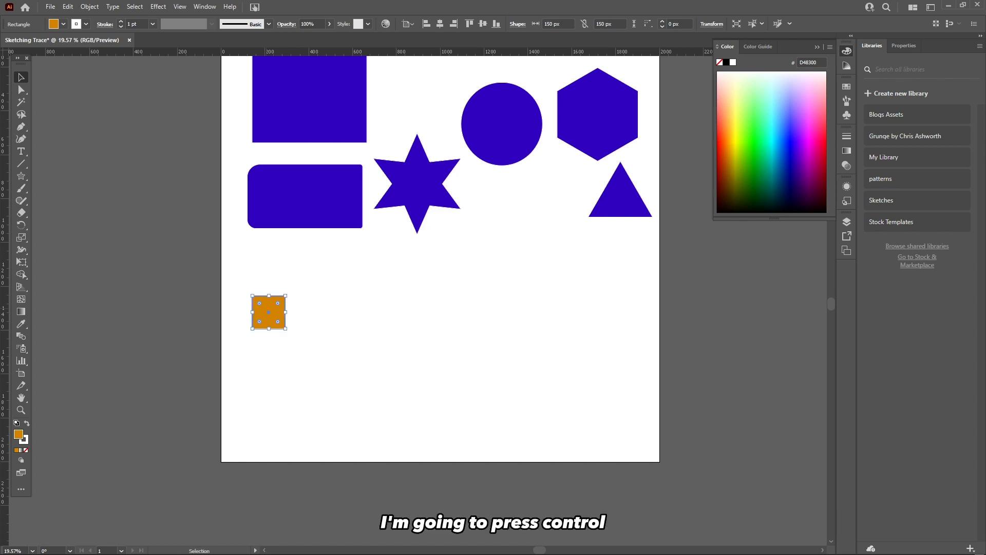
pyautogui.hotkey('ctrl', 'c')
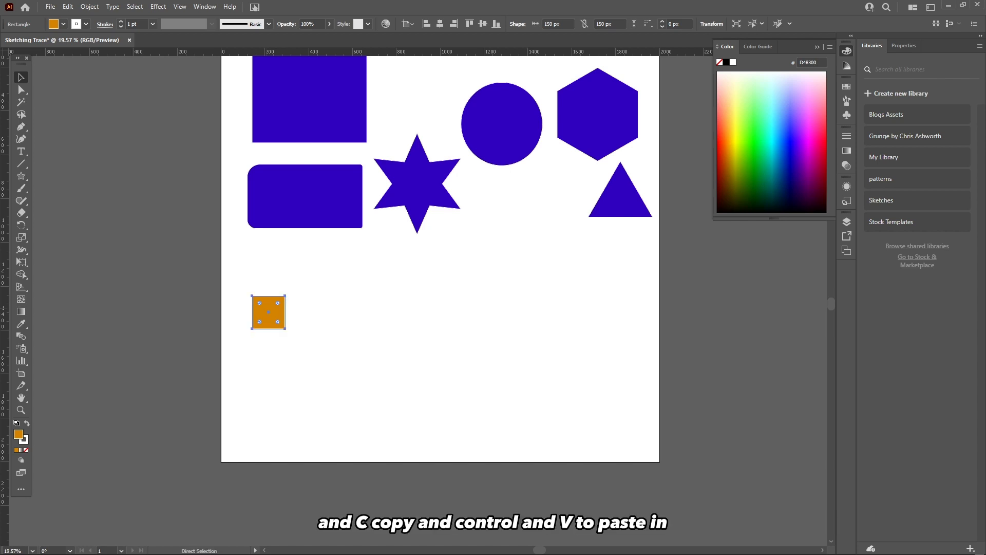
pyautogui.hotkey('ctrl', 'v')
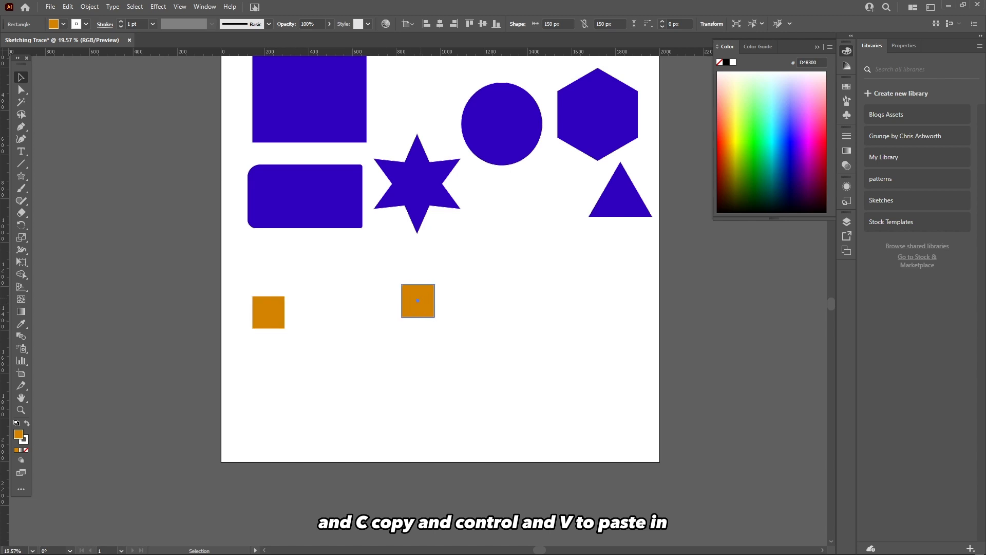
pyautogui.moveTo(418, 301); pyautogui.dragTo(313, 312)
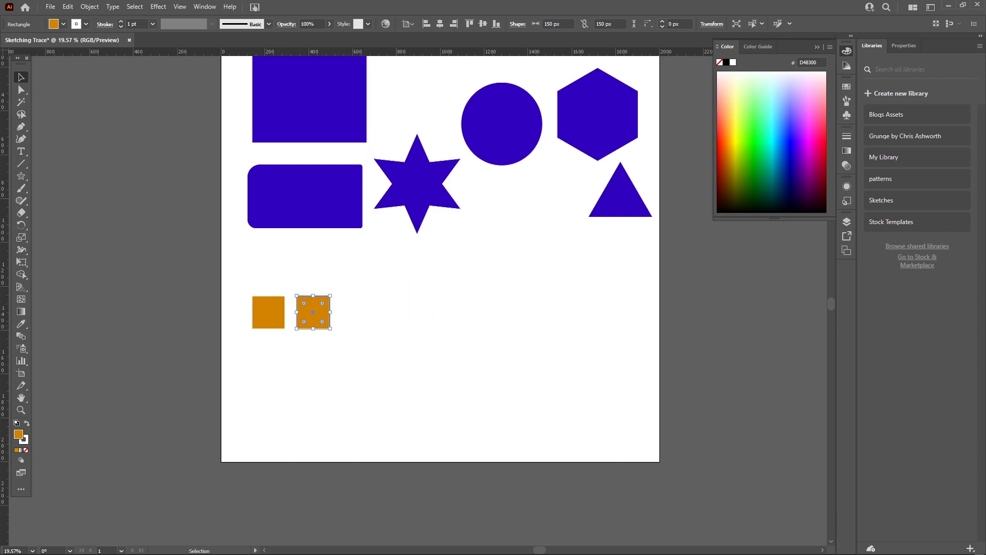
# Duplicate the second square by dragging a copy of it to the right.
pyautogui.click(375, 340)
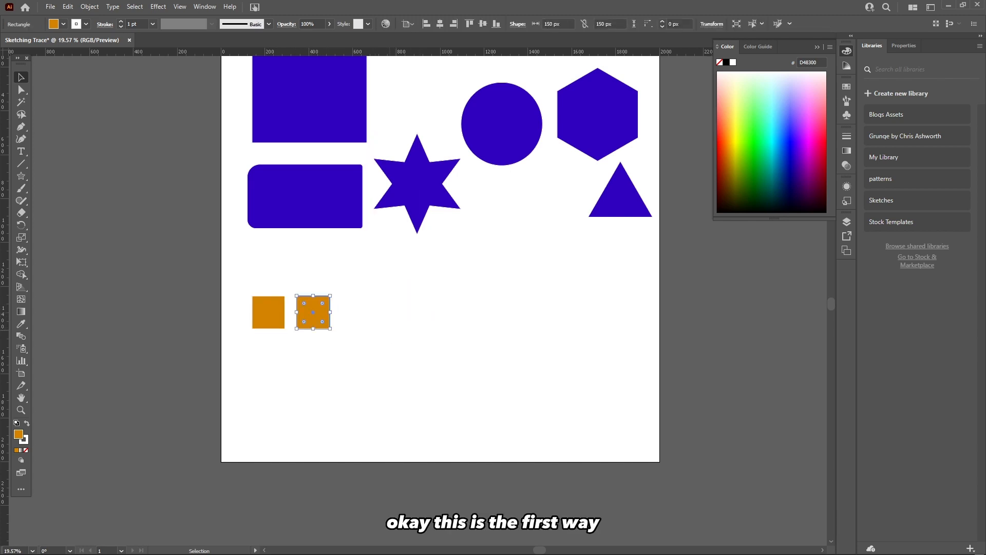
pyautogui.click(313, 312)
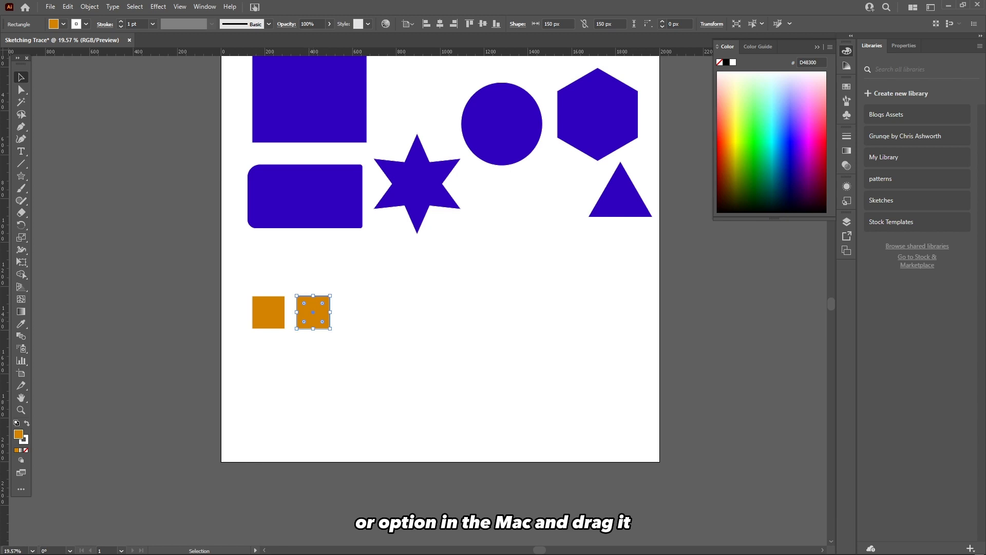
pyautogui.moveTo(313, 312); pyautogui.dragTo(357, 312)
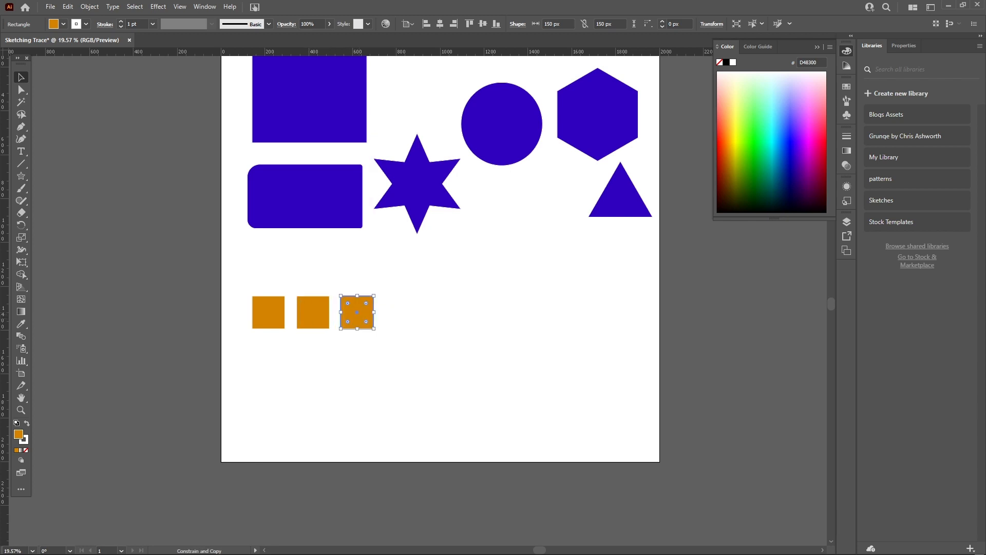
pyautogui.click(390, 336)
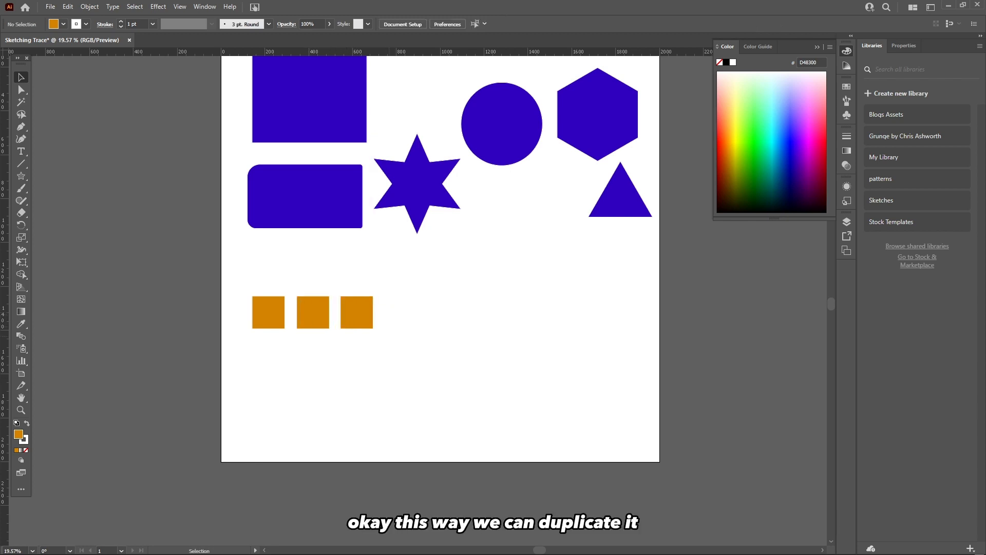
# Select the third square and use Paste in Place to paste another square copy.
pyautogui.click(371, 311)
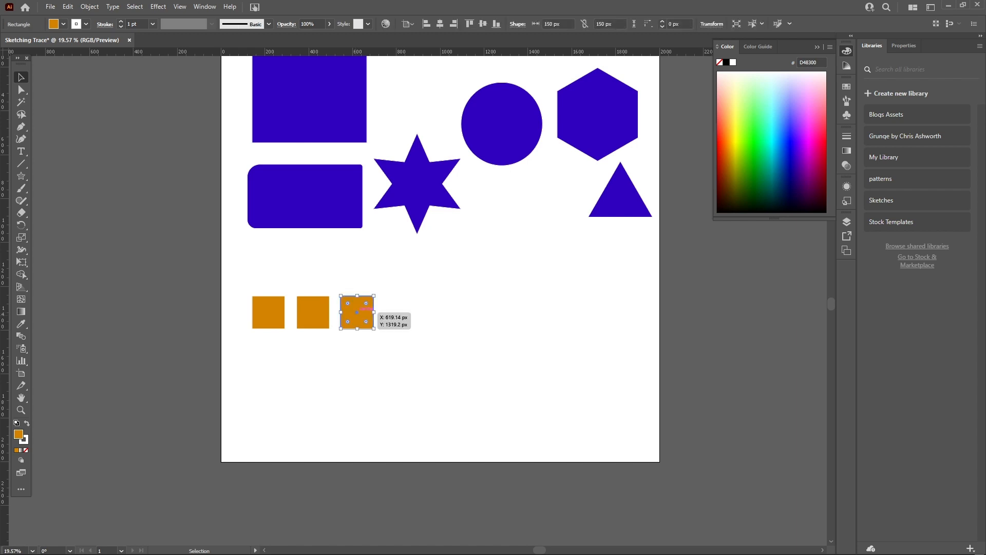
pyautogui.hotkey('ctrl', 'shift', 'a')
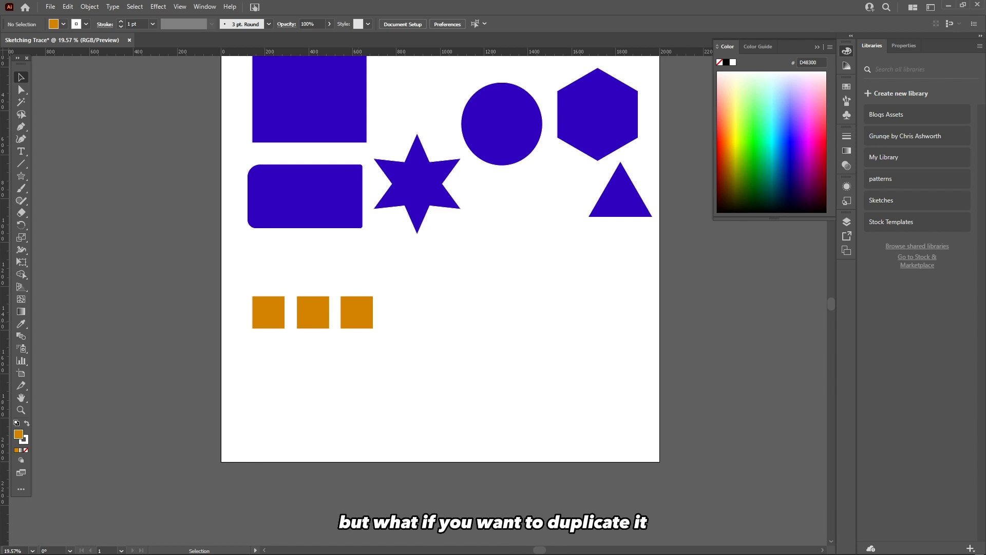
pyautogui.click(370, 311)
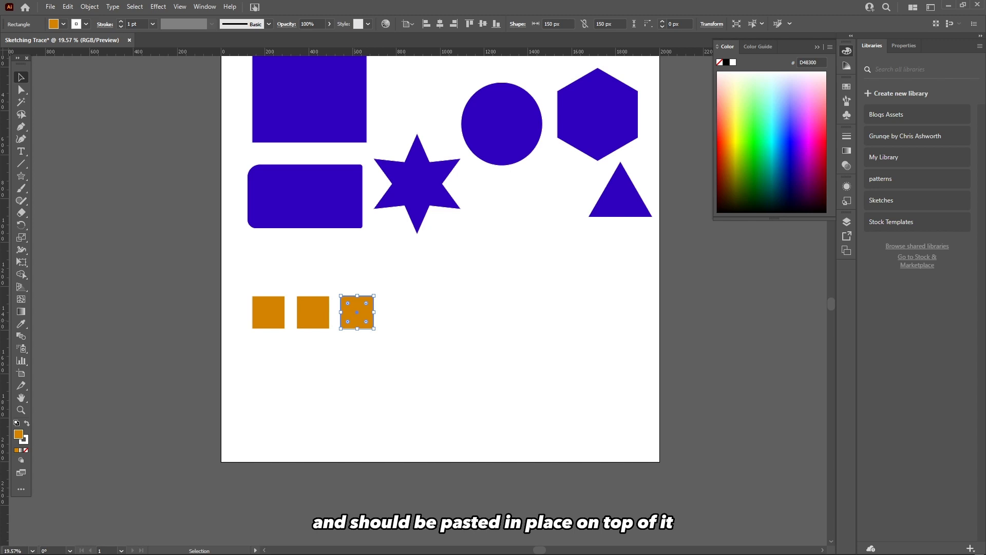
pyautogui.click(395, 349)
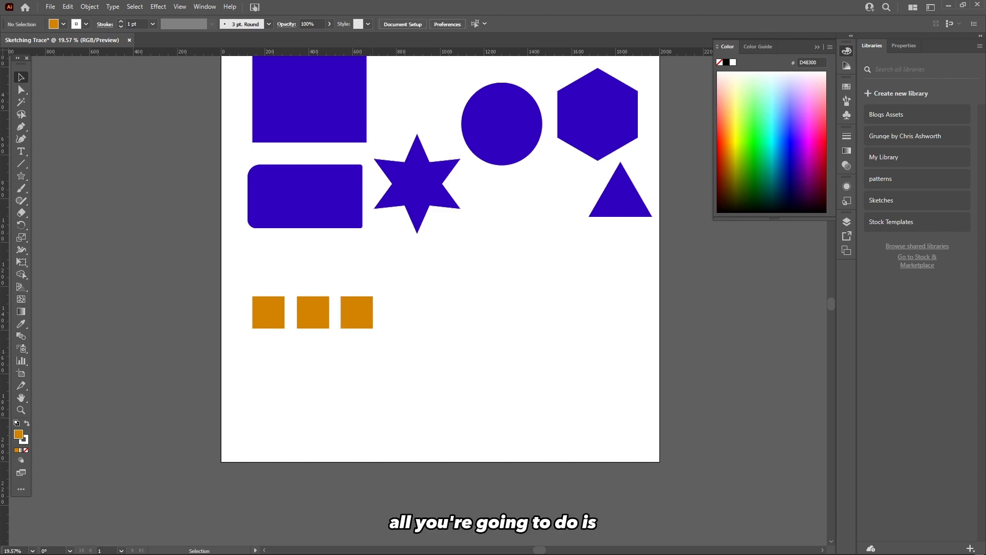
pyautogui.click(359, 316)
pyautogui.press('a')
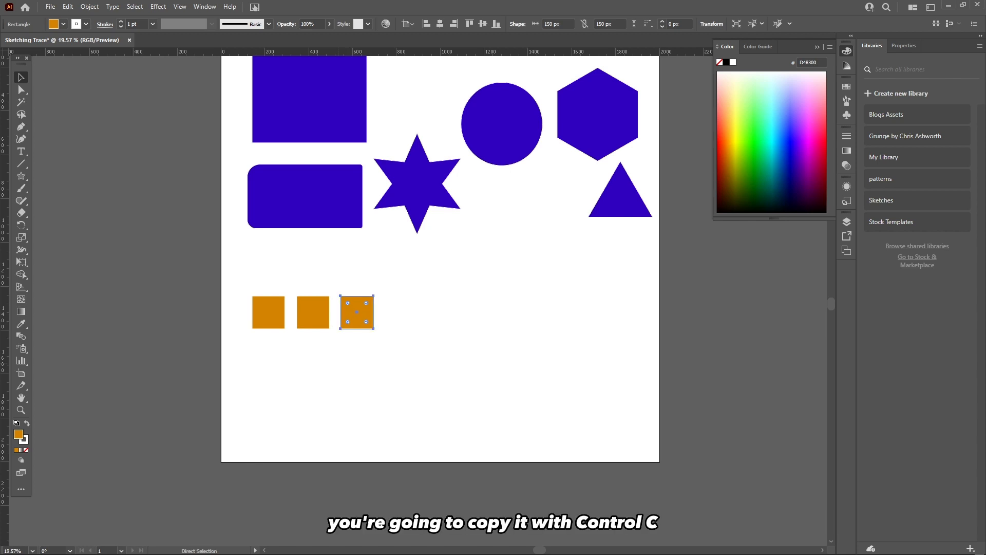
pyautogui.press('v')
pyautogui.click(67, 7)
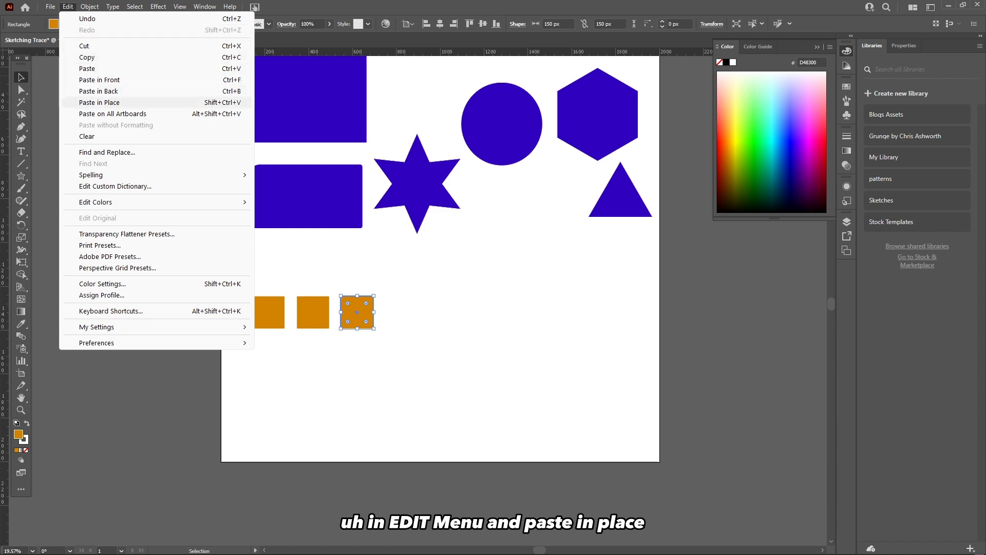
pyautogui.click(99, 102)
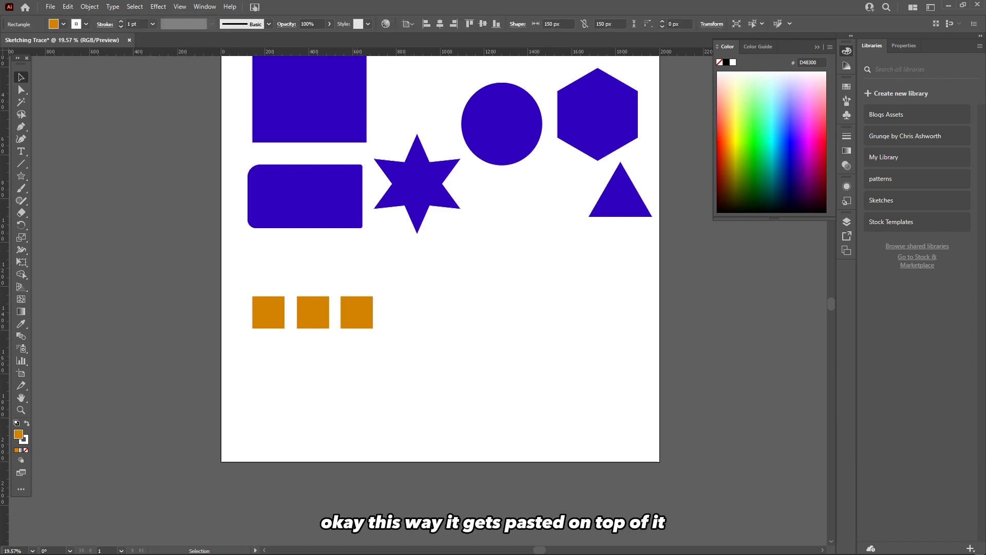
# Move the pasted copy to the right to form a fourth square in the row.
pyautogui.moveTo(357, 312); pyautogui.dragTo(403, 312)
pyautogui.hotkey('ctrl', 'shift', 'a')
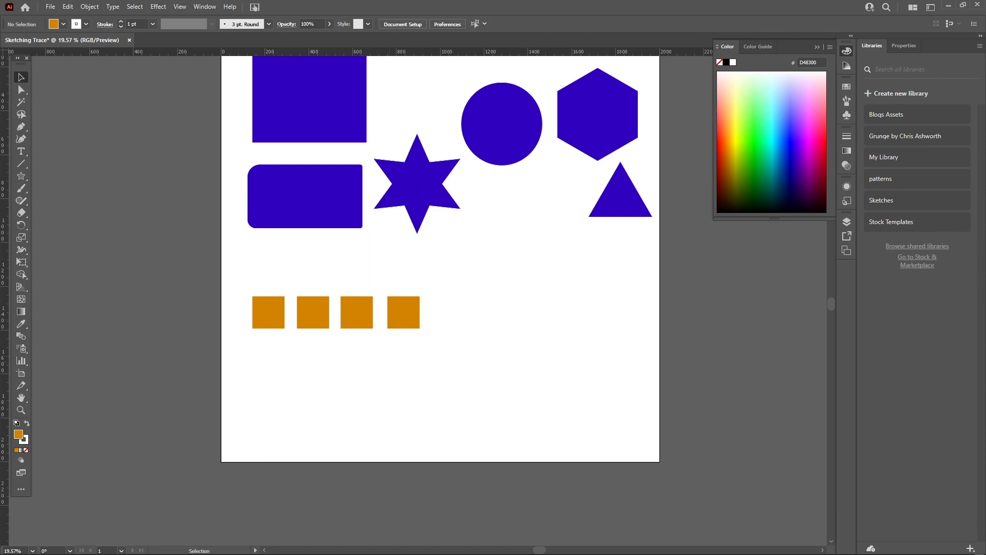
pyautogui.click(403, 312)
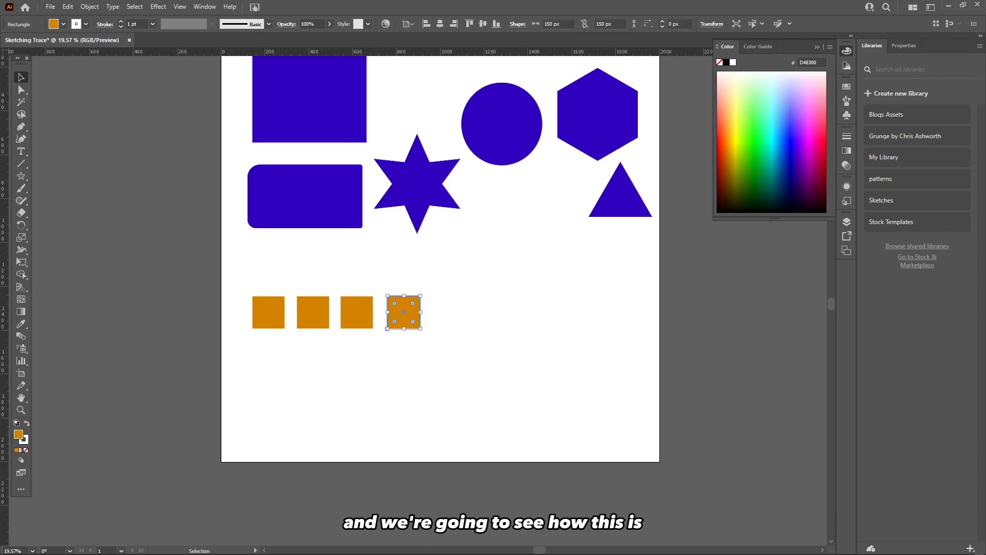